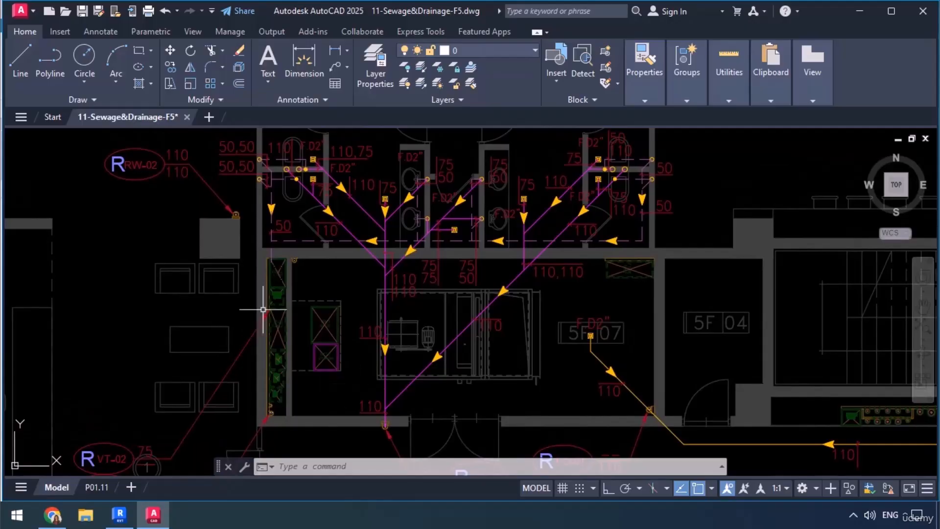
Examine the washroom drainage and dashed vent lines and the 75 VT riser beside the shaft on the fifth-floor drainage drawing
{"action": "scroll", "coordinate": [277, 315], "scroll_direction": "up", "scroll_amount": 1}
{"action": "scroll", "coordinate": [404, 200], "scroll_direction": "up", "scroll_amount": 4}
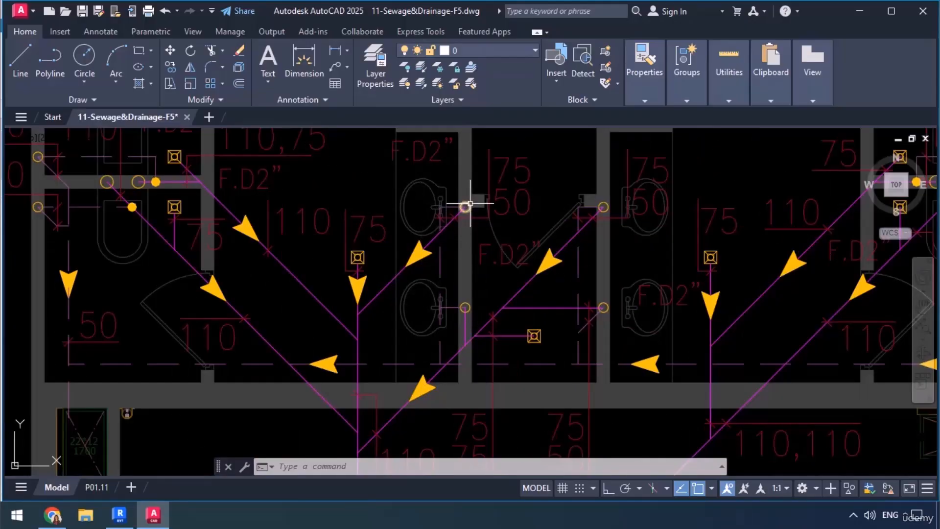
{"action": "mouse_move", "coordinate": [465, 207]}
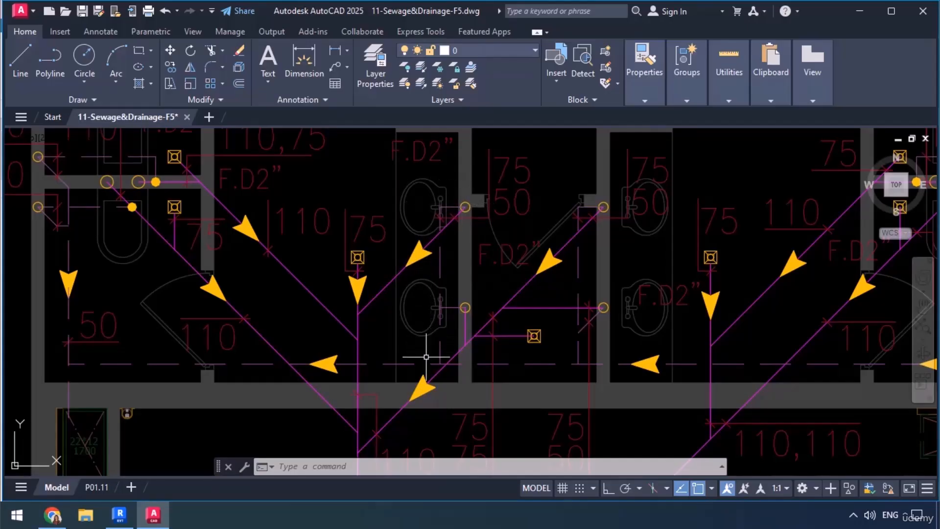
{"action": "mouse_move", "coordinate": [132, 374]}
{"action": "middle_mouse_down"}
{"action": "mouse_move", "coordinate": [125, 368]}
{"action": "mouse_move", "coordinate": [325, 300]}
{"action": "middle_mouse_up"}
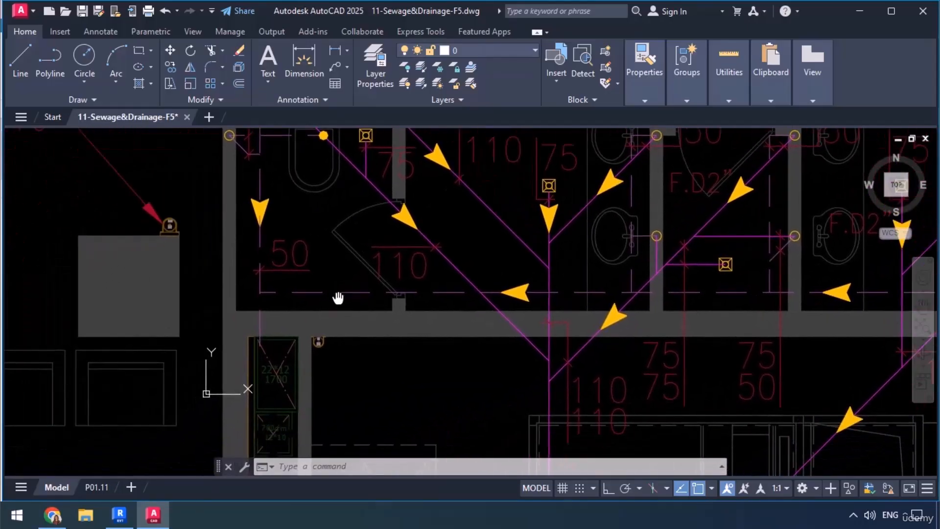
{"action": "scroll", "coordinate": [316, 343], "scroll_direction": "up", "scroll_amount": 6}
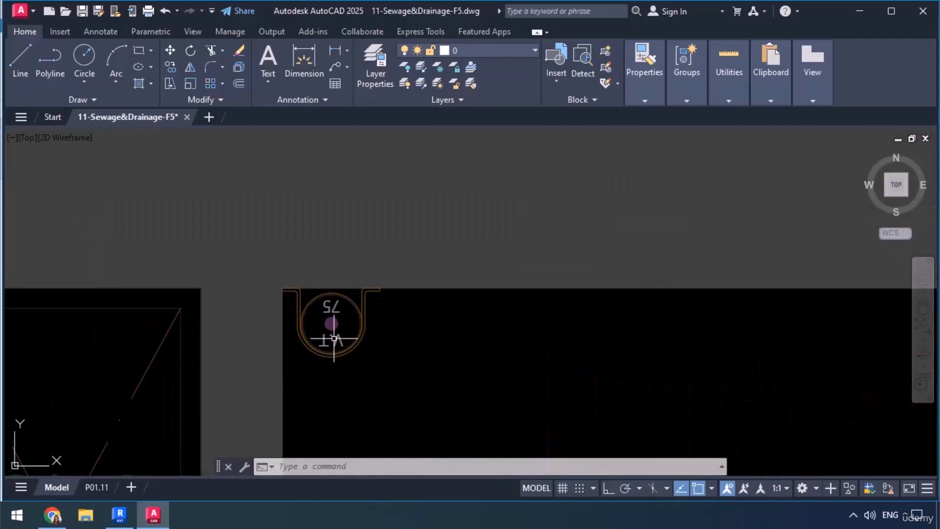
{"action": "scroll", "coordinate": [333, 299], "scroll_direction": "down", "scroll_amount": 6}
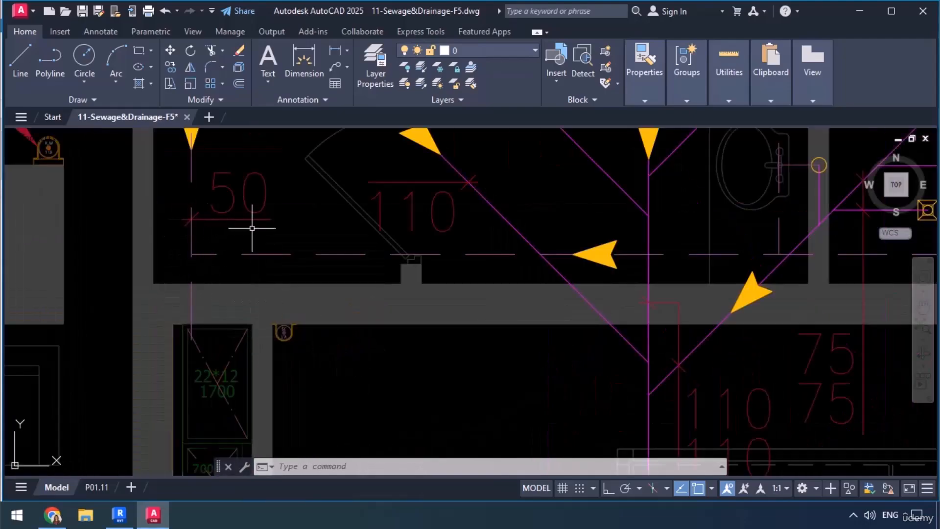
{"action": "scroll", "coordinate": [255, 241], "scroll_direction": "down", "scroll_amount": 2}
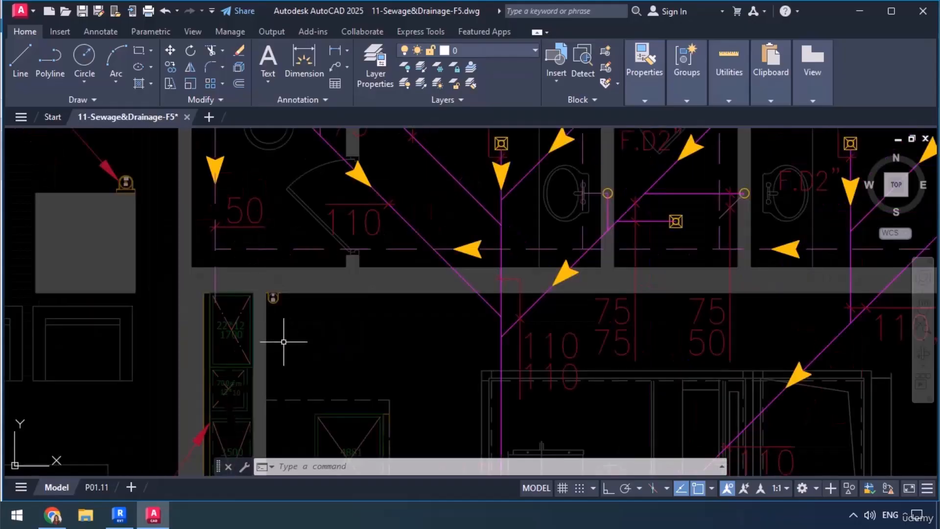
Trace the dashed vent line down to the shaft and examine the tagged VT risers inside it
{"action": "middle_click_drag", "start_coordinate": [284, 342], "coordinate": [273, 271]}
{"action": "middle_click_drag", "start_coordinate": [257, 334], "coordinate": [257, 205]}
{"action": "scroll", "coordinate": [252, 298], "scroll_direction": "down", "scroll_amount": 4}
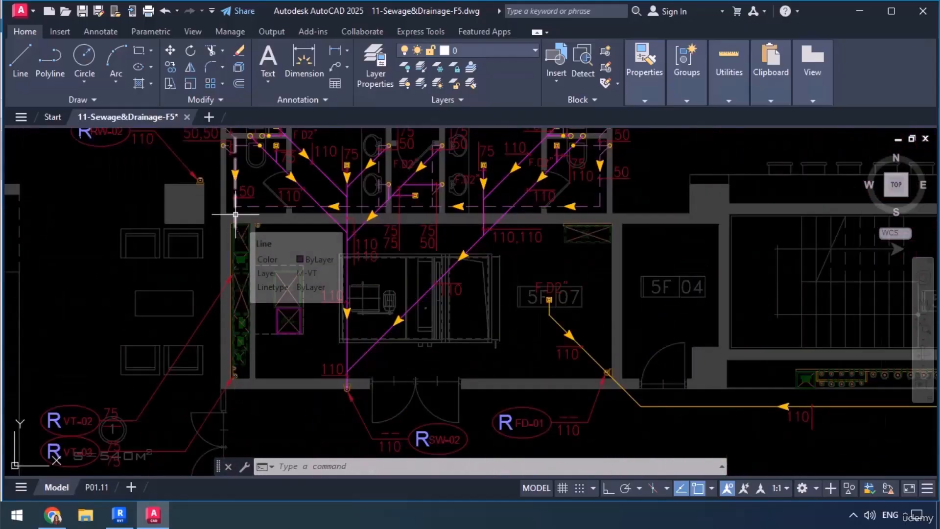
{"action": "scroll", "coordinate": [239, 209], "scroll_direction": "up", "scroll_amount": 2}
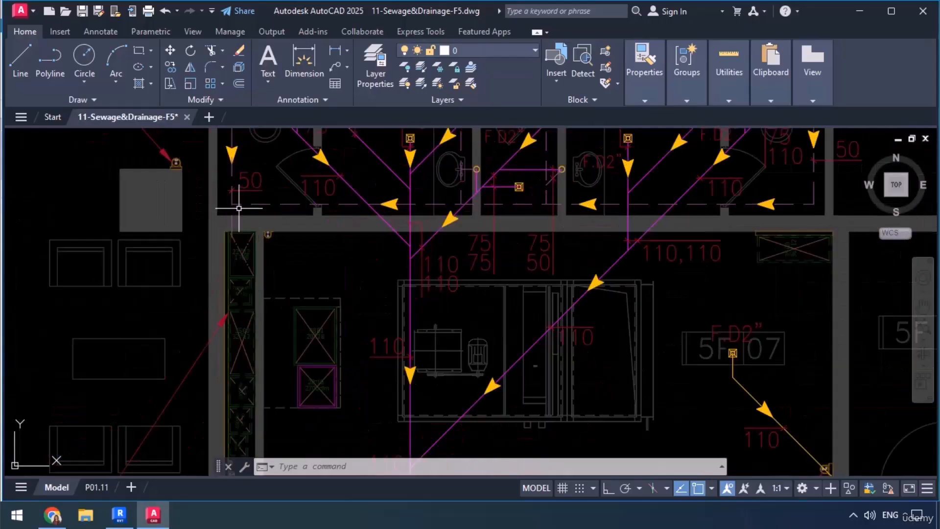
{"action": "middle_click_drag", "start_coordinate": [260, 298], "coordinate": [260, 136]}
{"action": "scroll", "coordinate": [206, 308], "scroll_direction": "up", "scroll_amount": 6}
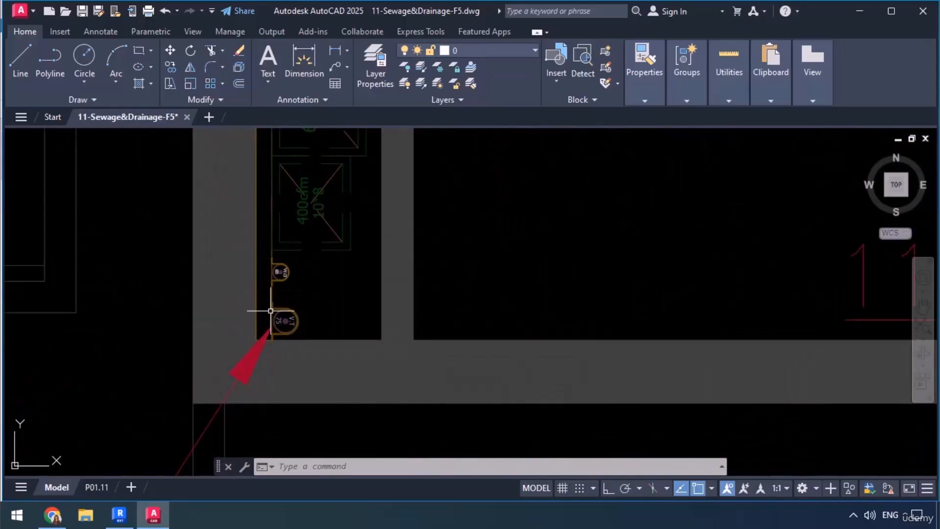
{"action": "scroll", "coordinate": [268, 373], "scroll_direction": "down", "scroll_amount": 6}
{"action": "left_click_drag", "start_coordinate": [292, 271], "coordinate": [278, 323]}
{"action": "scroll", "coordinate": [274, 262], "scroll_direction": "up", "scroll_amount": 4}
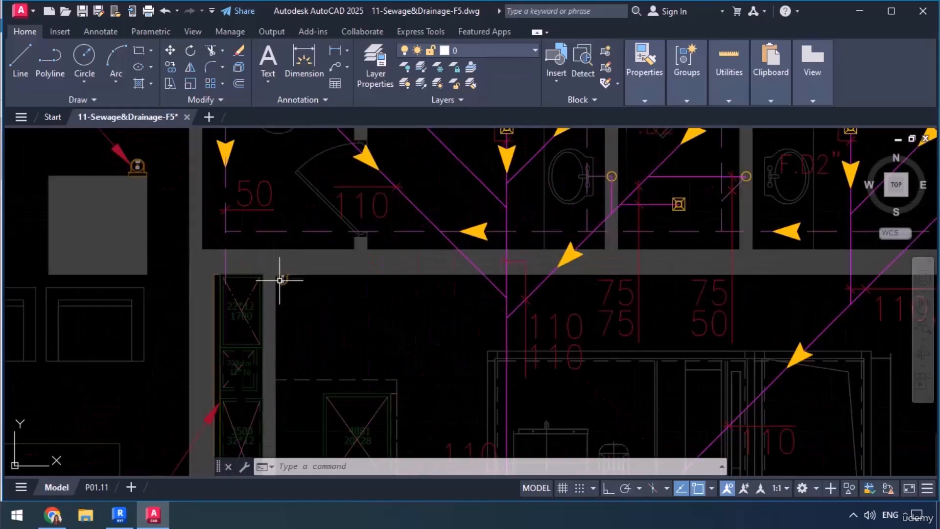
{"action": "scroll", "coordinate": [206, 376], "scroll_direction": "down", "scroll_amount": 5}
{"action": "scroll", "coordinate": [232, 351], "scroll_direction": "up", "scroll_amount": 2}
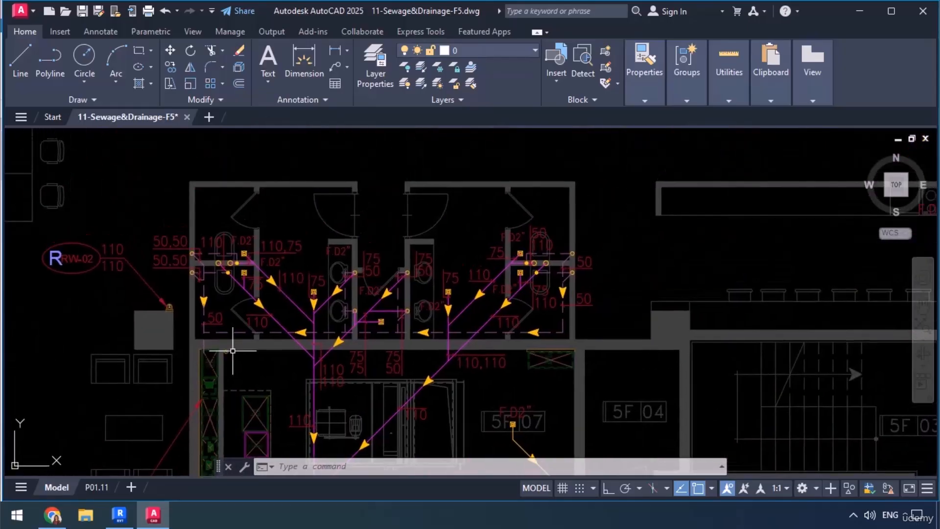
Follow the dashed vent line across both washrooms to the 50 mm vent connections on the far toilet wall
{"action": "scroll", "coordinate": [360, 340], "scroll_direction": "up", "scroll_amount": 2}
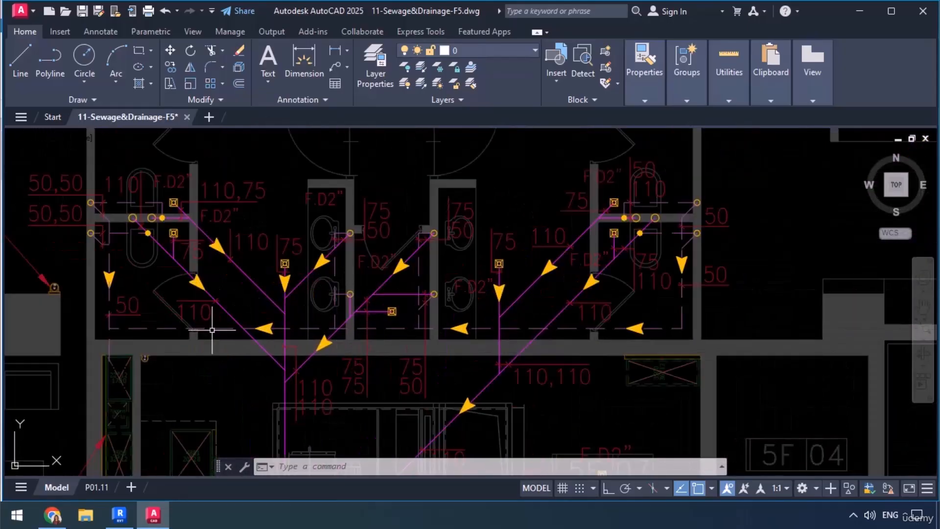
{"action": "middle_click_drag", "start_coordinate": [148, 329], "coordinate": [164, 357]}
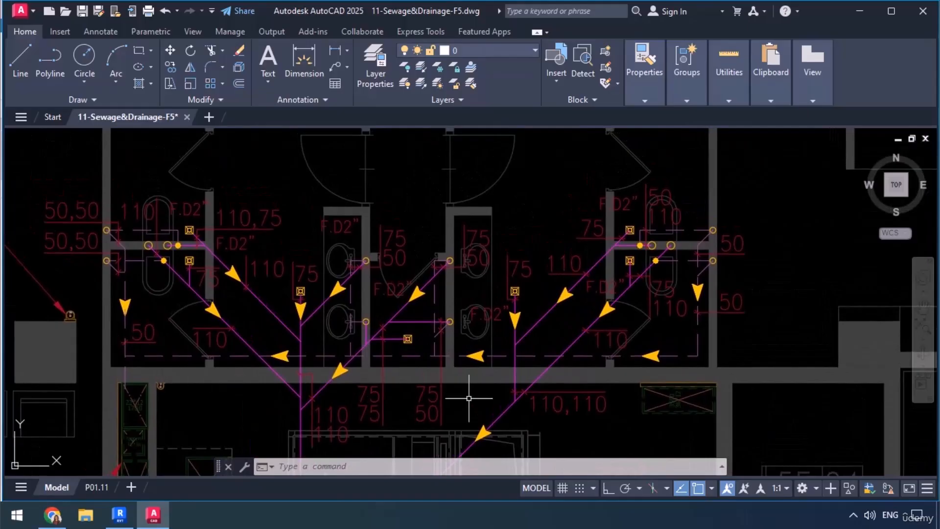
{"action": "middle_click_drag", "start_coordinate": [473, 391], "coordinate": [422, 390]}
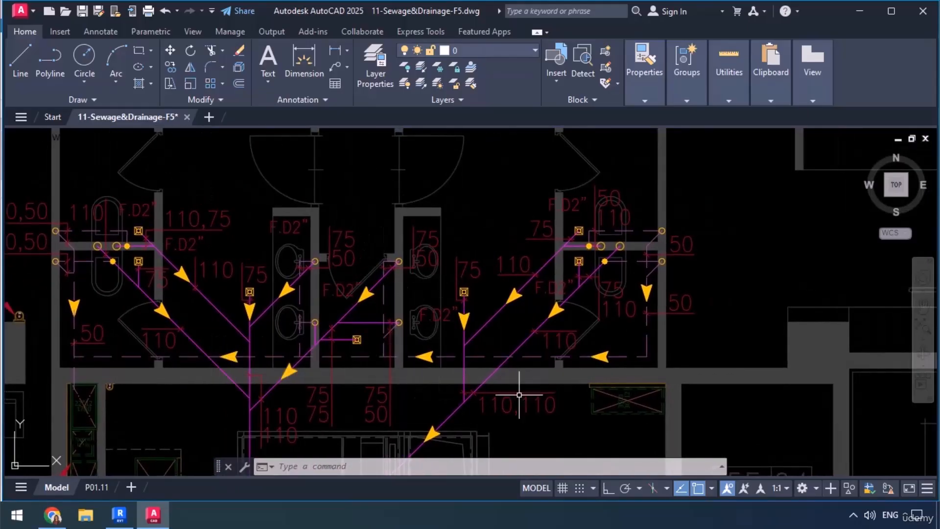
{"action": "middle_click_drag", "start_coordinate": [526, 390], "coordinate": [445, 409]}
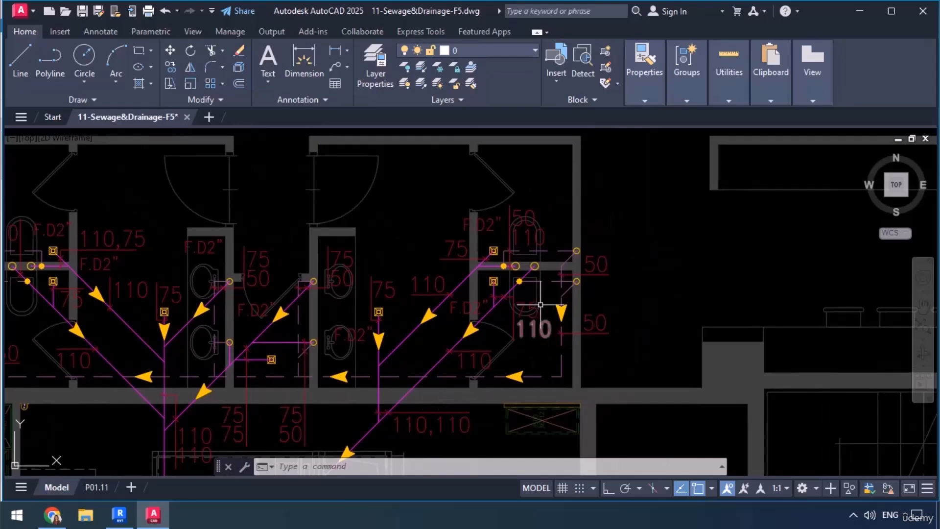
{"action": "scroll", "coordinate": [532, 262], "scroll_direction": "up", "scroll_amount": 2}
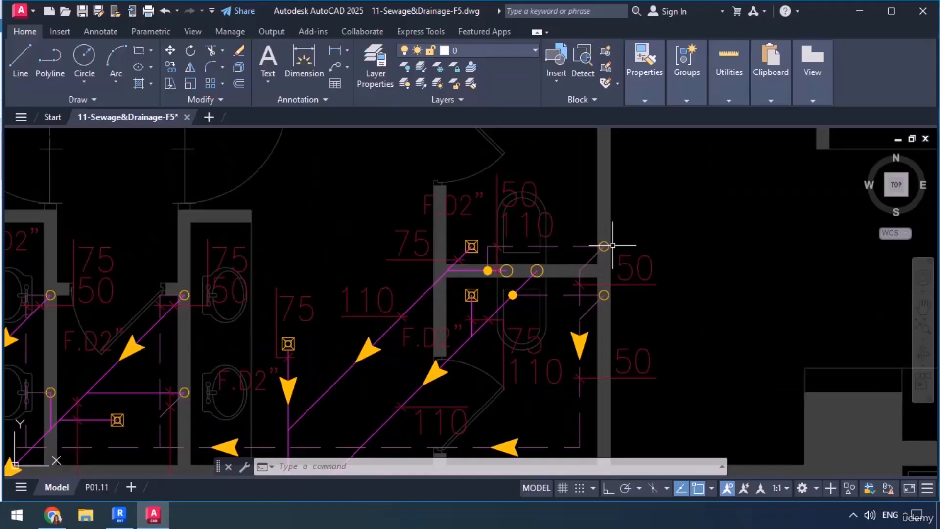
{"action": "middle_click_drag", "start_coordinate": [504, 435], "coordinate": [675, 365]}
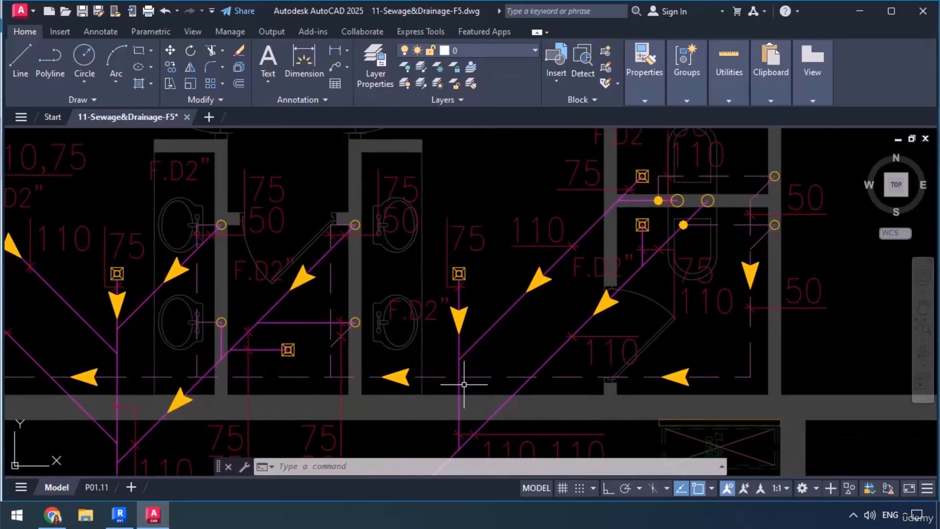
{"action": "scroll", "coordinate": [464, 385], "scroll_direction": "down", "scroll_amount": 2}
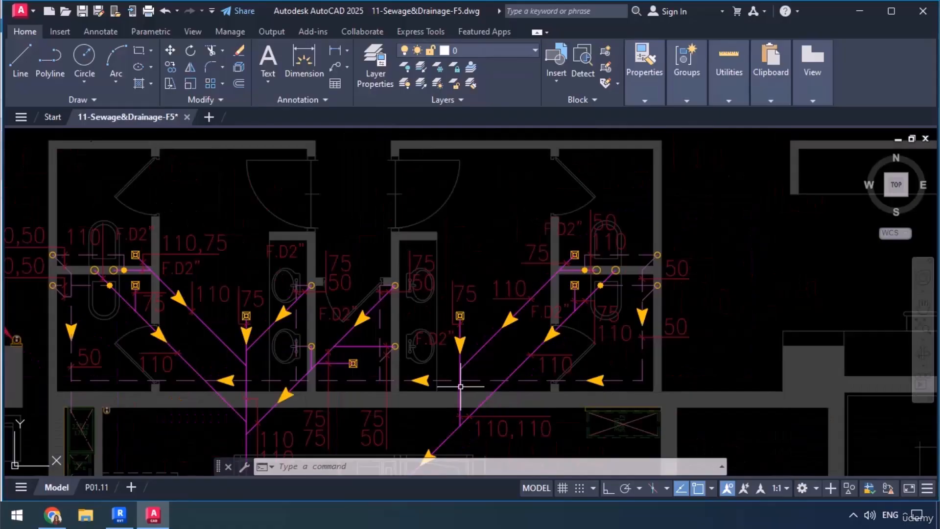
{"action": "middle_click_drag", "start_coordinate": [377, 390], "coordinate": [396, 358]}
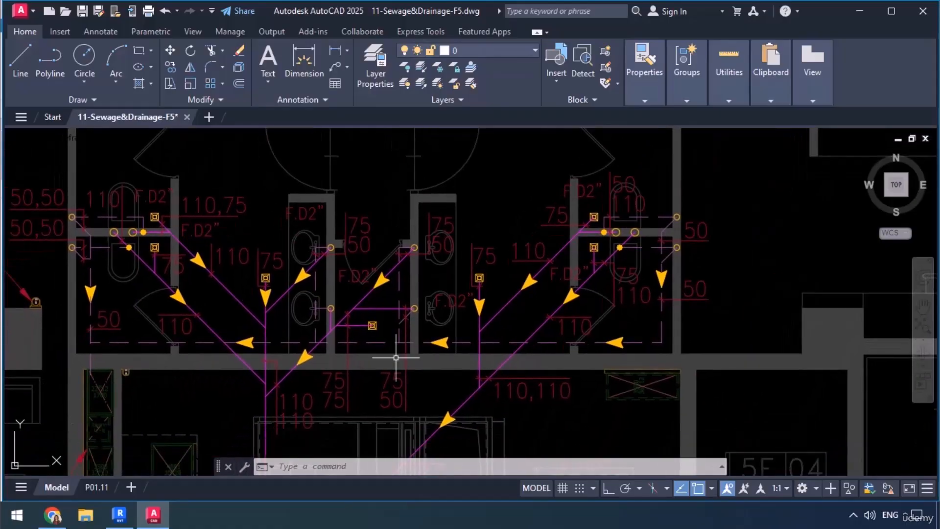
Switch to Revit and inspect the modelled washbasin drain pipes in the 5th Floor Plan - Sanitary&Vent view
{"action": "left_click", "coordinate": [860, 11]}
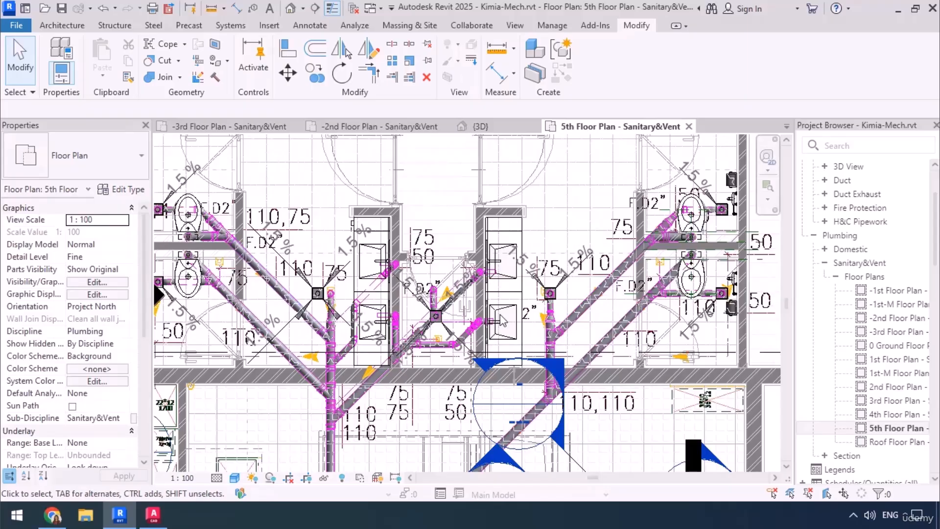
{"action": "scroll", "coordinate": [491, 272], "scroll_direction": "up", "scroll_amount": 5}
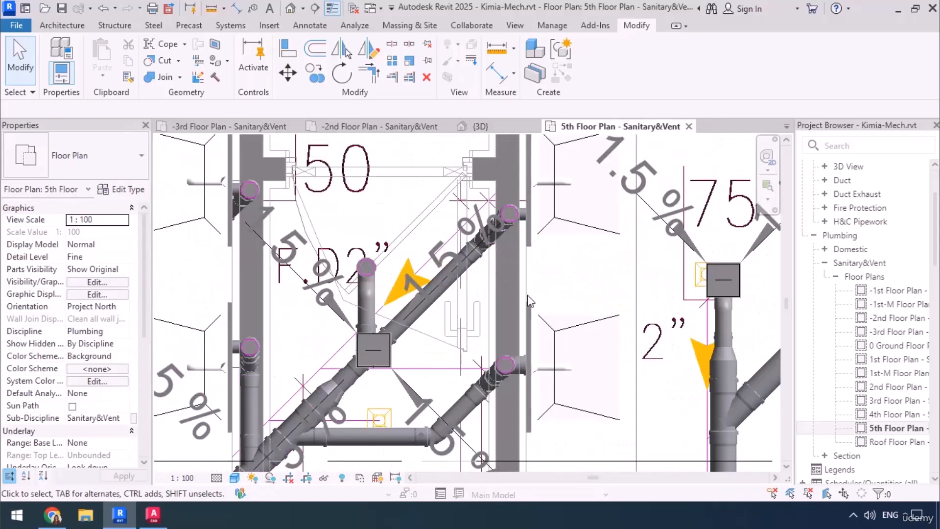
{"action": "middle_click_drag", "start_coordinate": [514, 218], "coordinate": [545, 238]}
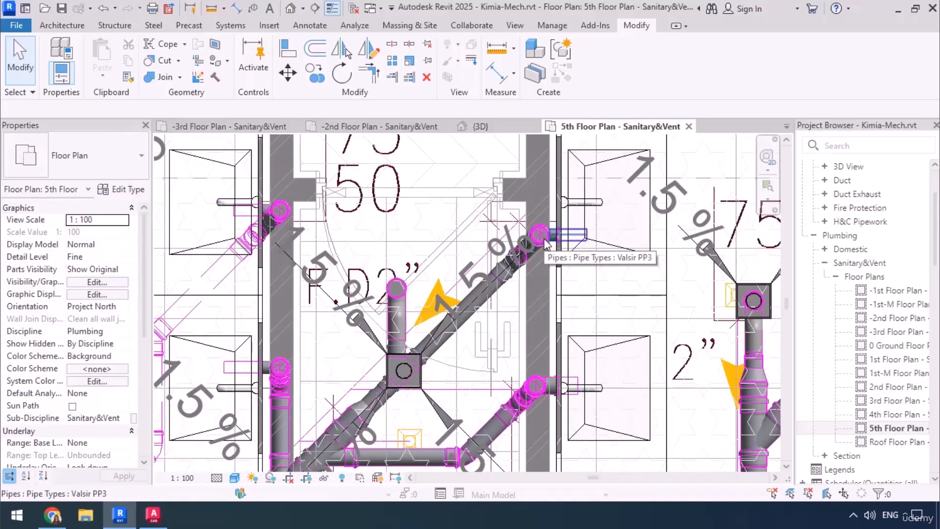
Switch to AutoCAD and check how the washbasin drains and vents connect to the dashed vent line
{"action": "left_click", "coordinate": [153, 514]}
{"action": "scroll", "coordinate": [431, 245], "scroll_direction": "up", "scroll_amount": 4}
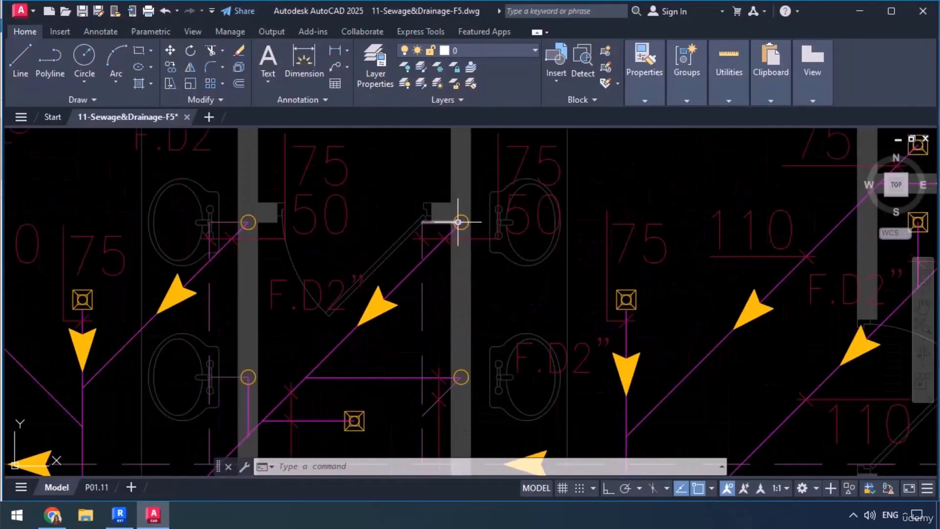
{"action": "scroll", "coordinate": [414, 223], "scroll_direction": "down", "scroll_amount": 4}
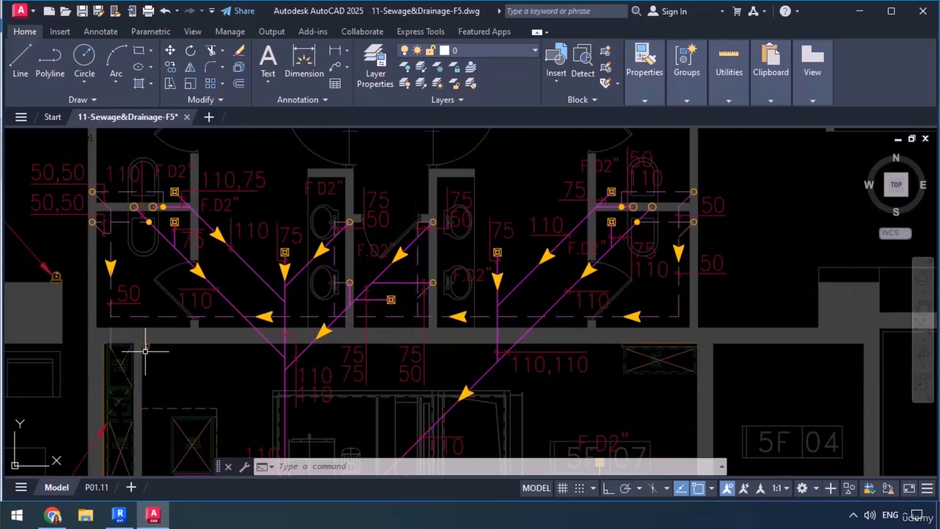
{"action": "scroll", "coordinate": [382, 220], "scroll_direction": "up", "scroll_amount": 2}
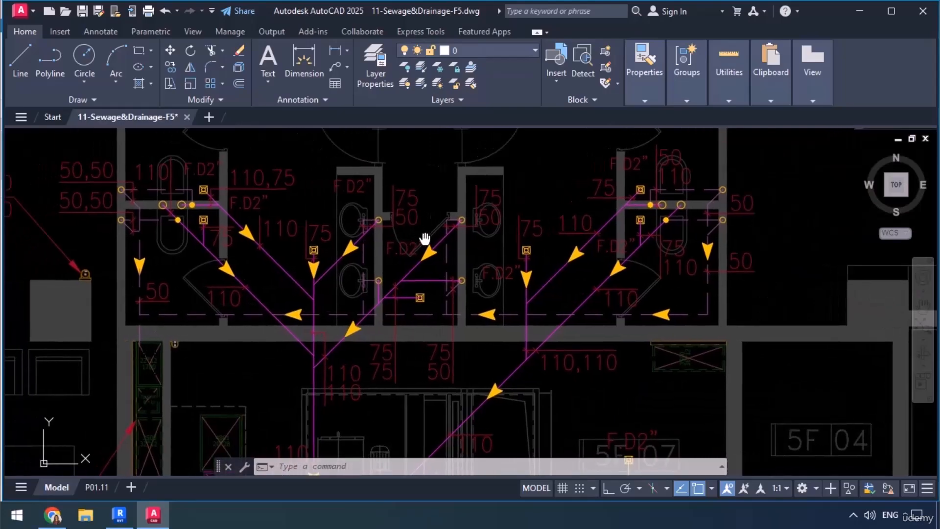
{"action": "middle_click_drag", "start_coordinate": [183, 345], "coordinate": [287, 334]}
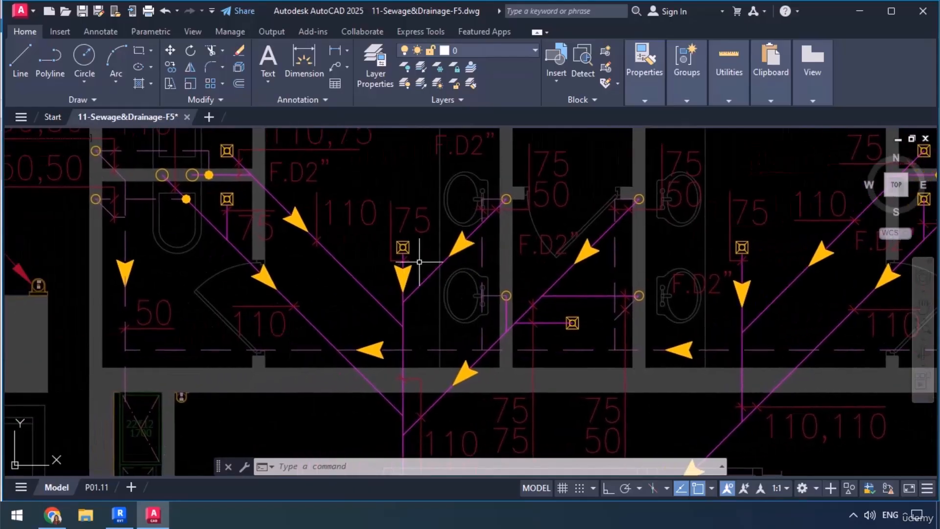
Switch to Revit, cut a horizontal section across the left washroom's upper basin drain, and shorten its view depth to about 345 mm
{"action": "left_click", "coordinate": [859, 13]}
{"action": "middle_click_drag", "start_coordinate": [400, 321], "coordinate": [607, 255]}
{"action": "scroll", "coordinate": [352, 274], "scroll_direction": "down", "scroll_amount": 3}
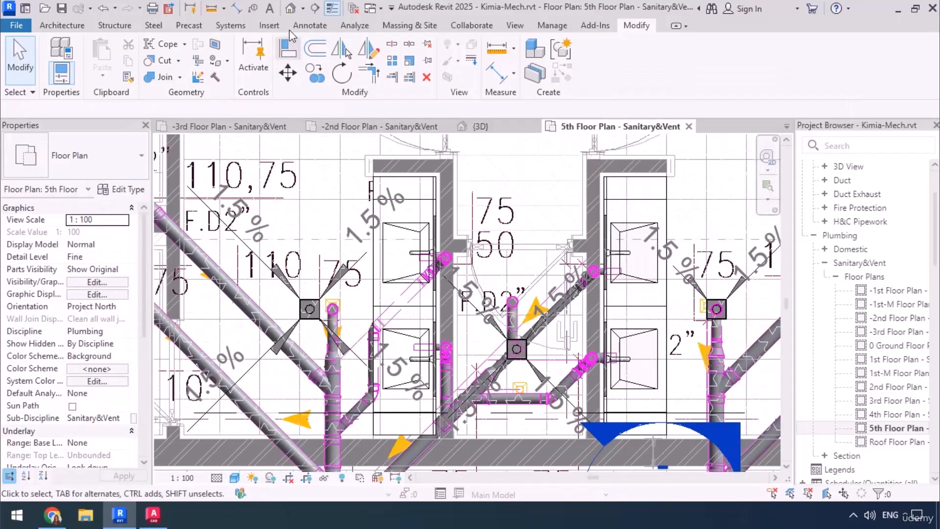
{"action": "left_click", "coordinate": [315, 8]}
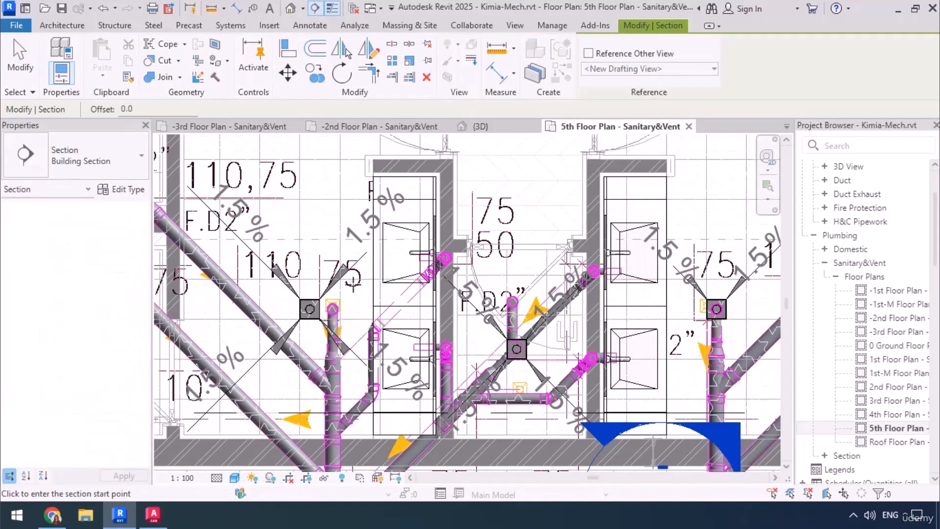
{"action": "left_click", "coordinate": [354, 284]}
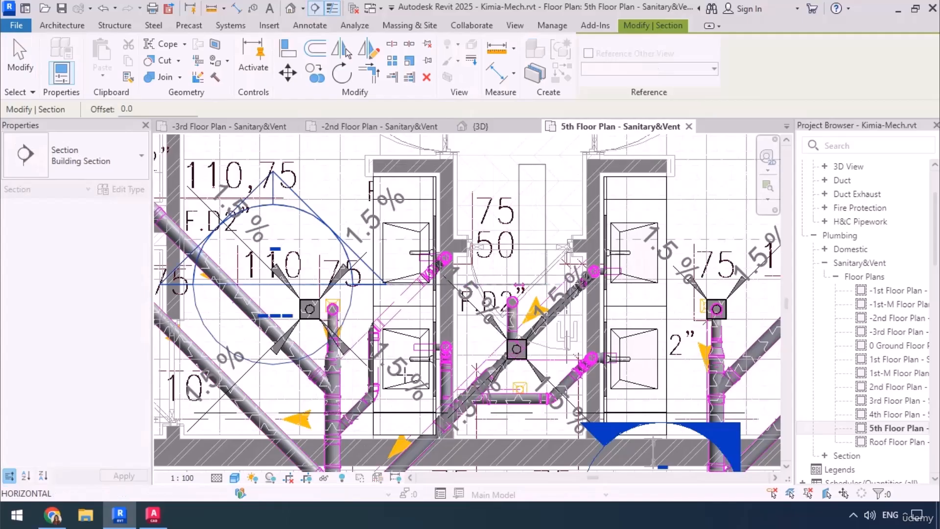
{"action": "left_click", "coordinate": [523, 283]}
{"action": "scroll", "coordinate": [400, 371], "scroll_direction": "down", "scroll_amount": 2}
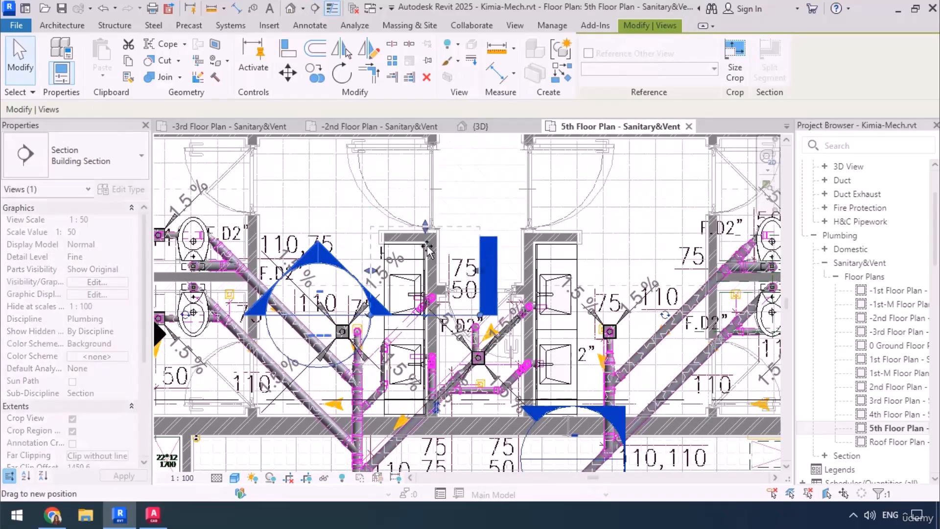
{"action": "left_click_drag", "start_coordinate": [427, 246], "coordinate": [428, 285]}
Open the new section's view and examine the vertical pipe and branch fitting behind the washbasin
{"action": "scroll", "coordinate": [420, 308], "scroll_direction": "up", "scroll_amount": 3}
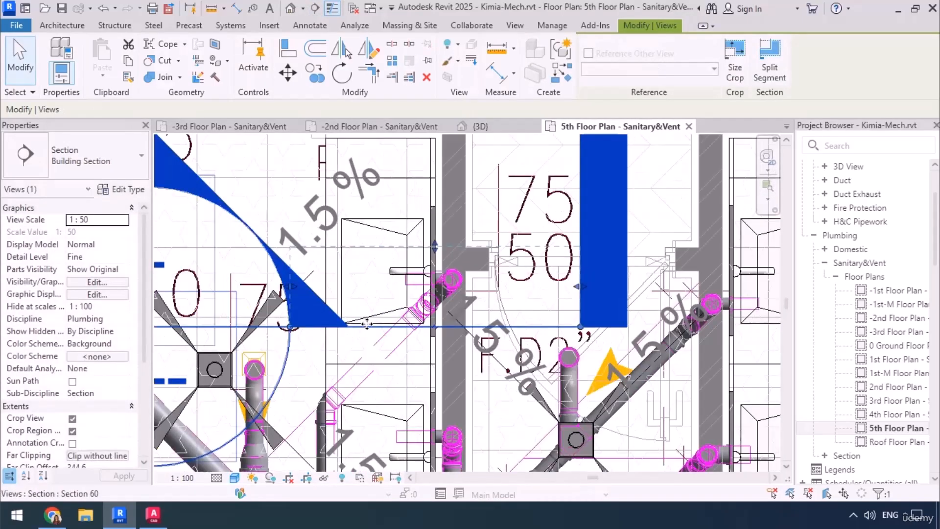
{"action": "right_click", "coordinate": [367, 324]}
{"action": "left_click", "coordinate": [424, 181]}
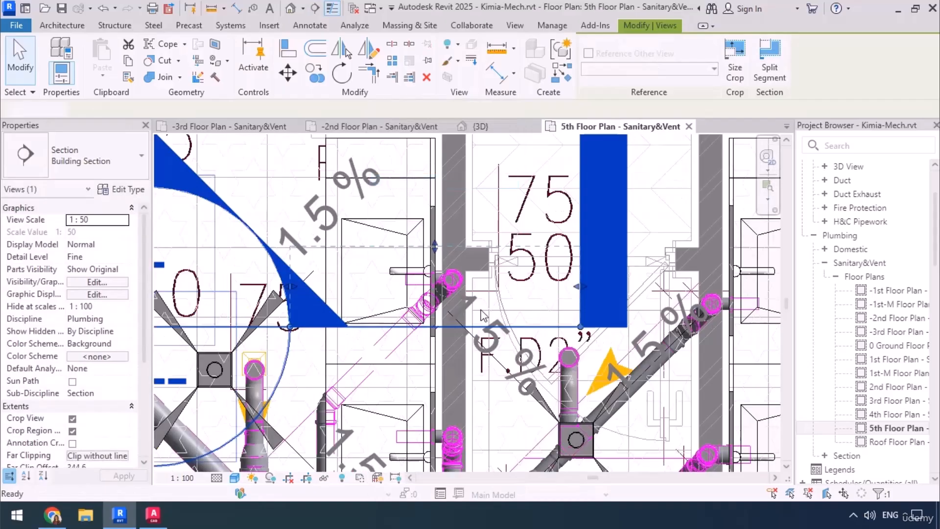
{"action": "scroll", "coordinate": [429, 257], "scroll_direction": "up", "scroll_amount": 8}
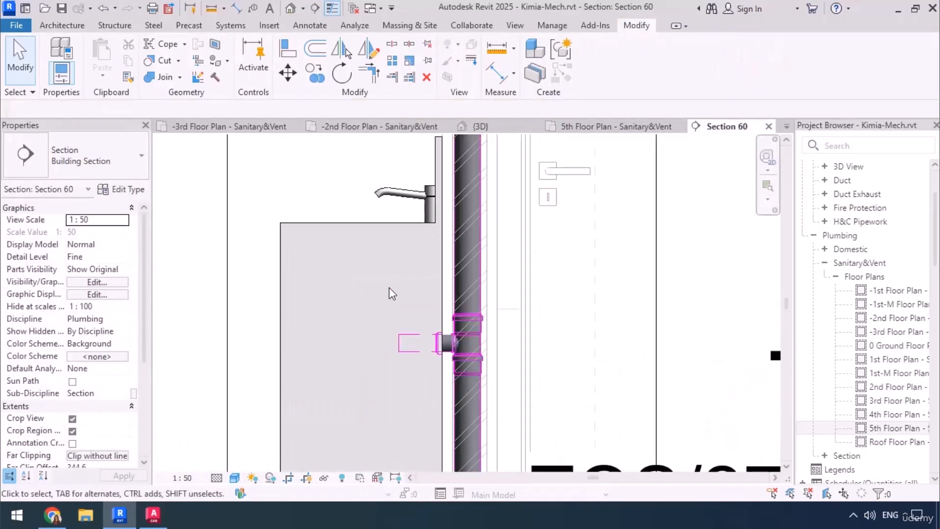
{"action": "scroll", "coordinate": [420, 193], "scroll_direction": "down", "scroll_amount": 3}
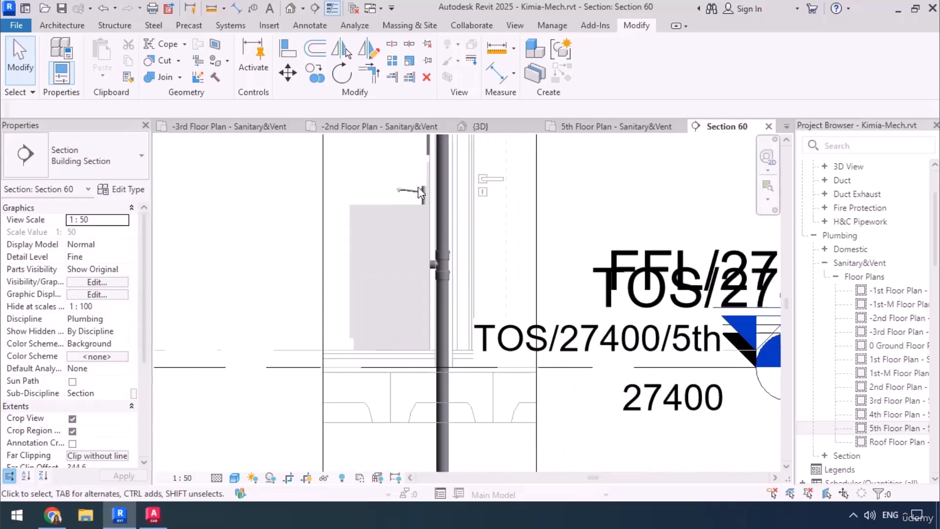
{"action": "scroll", "coordinate": [450, 251], "scroll_direction": "down", "scroll_amount": 2}
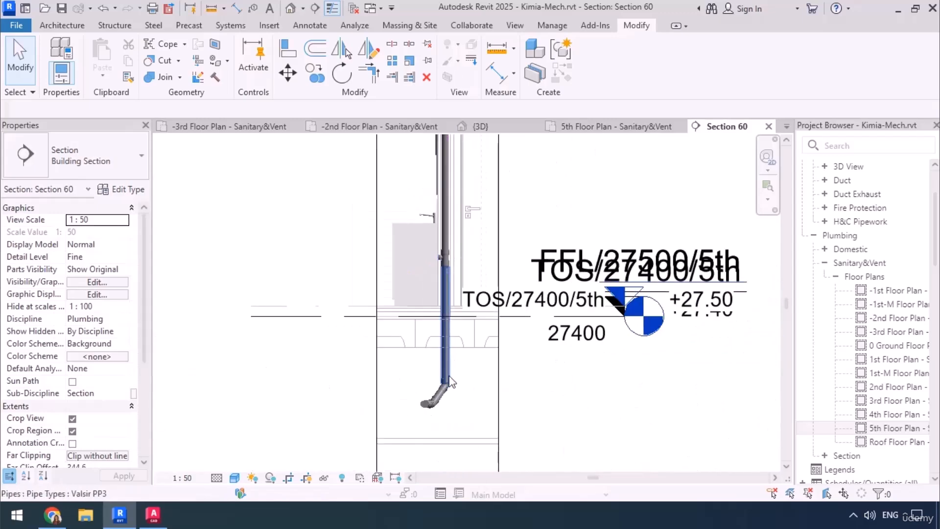
Widen the section's crop region on both sides so it covers both washbasin walls and their drain pipes
{"action": "middle_click_drag", "start_coordinate": [473, 358], "coordinate": [474, 467]}
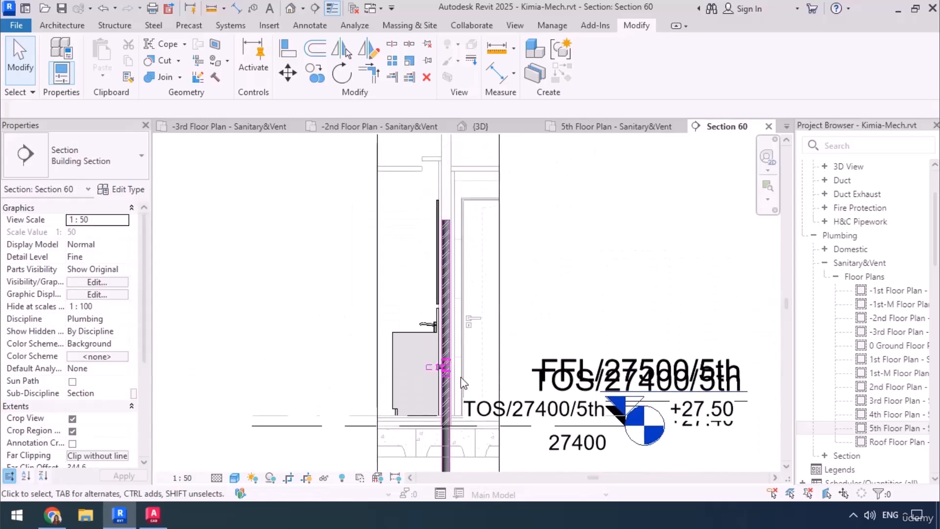
{"action": "left_click", "coordinate": [447, 317]}
{"action": "scroll", "coordinate": [456, 392], "scroll_direction": "down", "scroll_amount": 3}
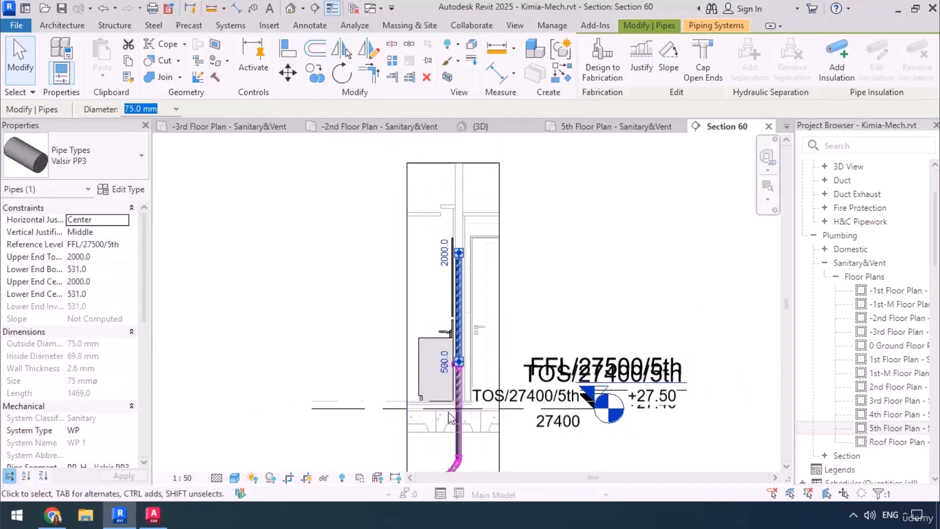
{"action": "left_click", "coordinate": [412, 395]}
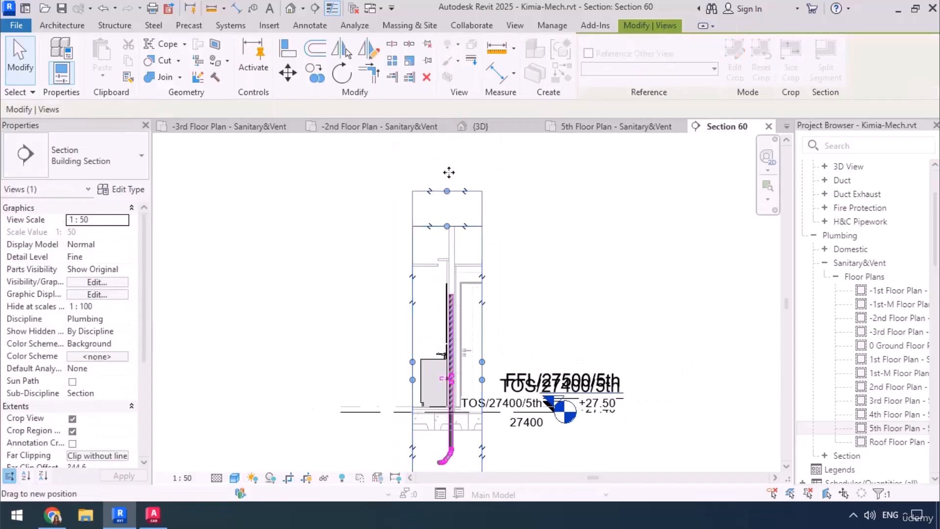
{"action": "left_click_drag", "start_coordinate": [412, 338], "coordinate": [336, 338]}
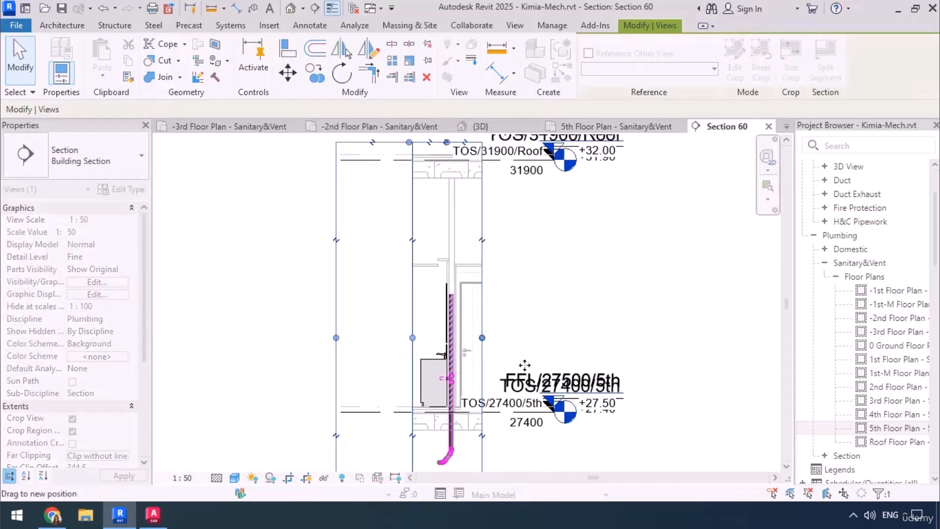
{"action": "left_click_drag", "start_coordinate": [482, 337], "coordinate": [562, 333]}
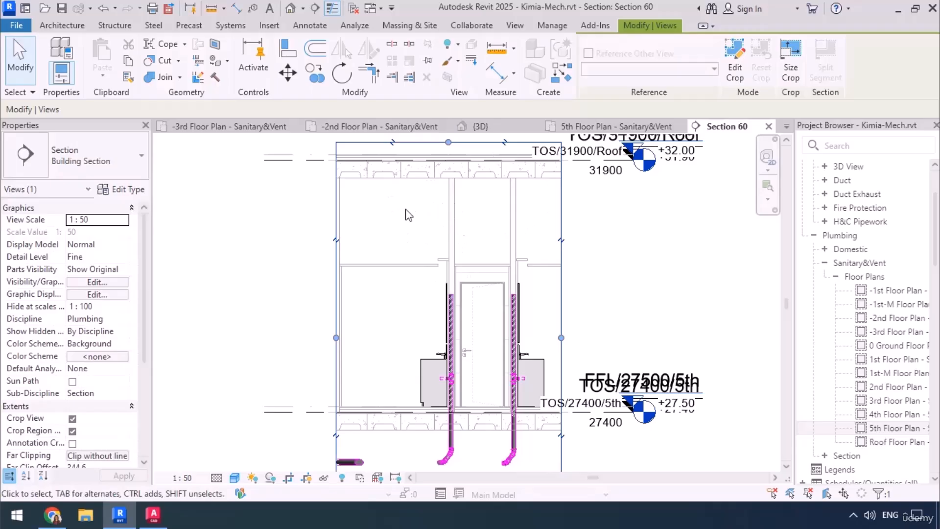
Delete the vertical WP pipe above the left washbasin's branch fitting
{"action": "scroll", "coordinate": [407, 326], "scroll_direction": "up", "scroll_amount": 4}
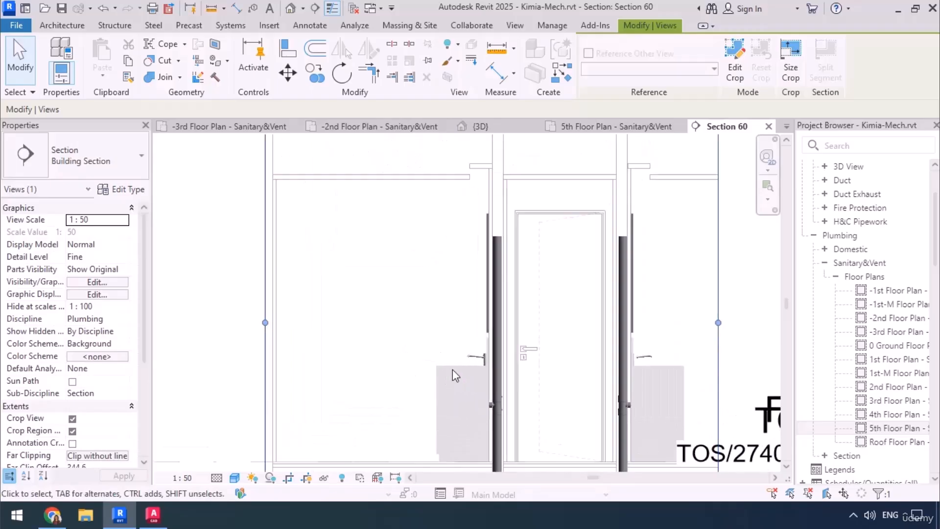
{"action": "left_click", "coordinate": [498, 339]}
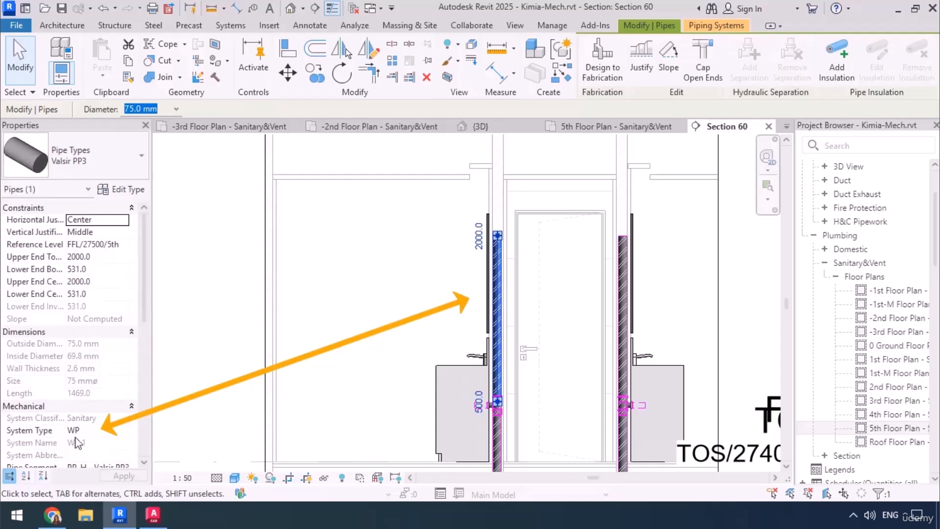
{"action": "left_click", "coordinate": [265, 379]}
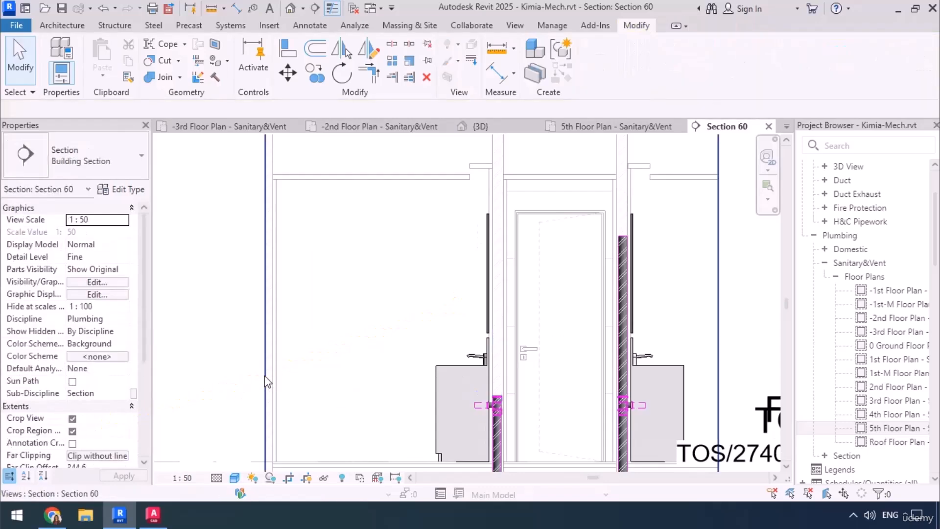
Start a new pipe and set its system type to Vent
{"action": "key", "text": "p"}
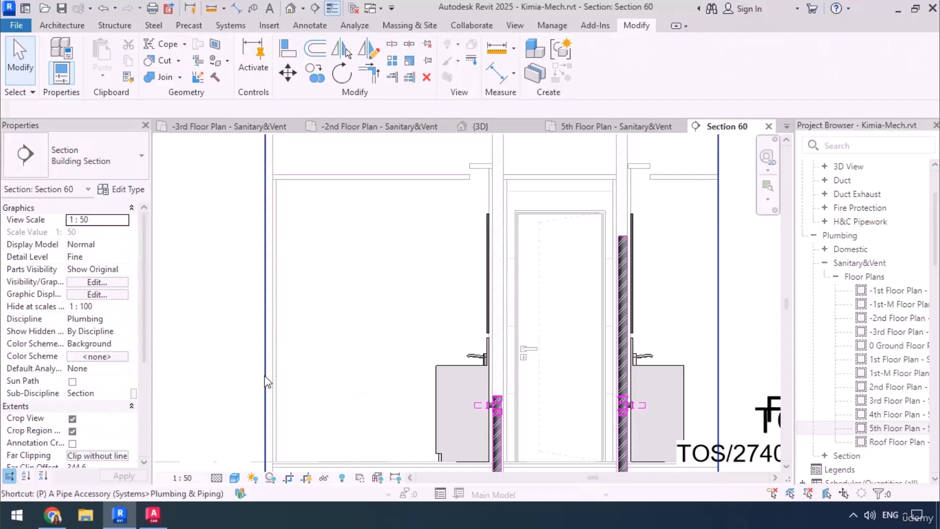
{"action": "key", "text": "i"}
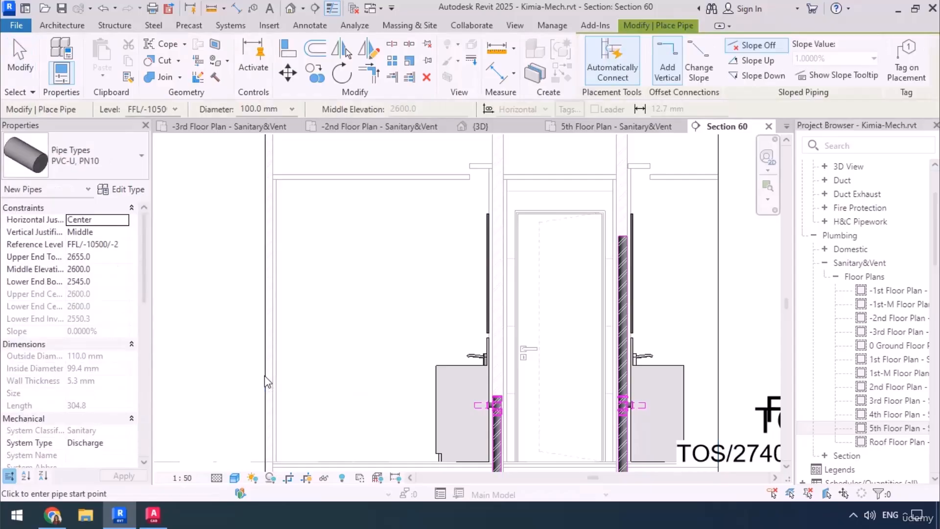
{"action": "left_click", "coordinate": [125, 444]}
{"action": "left_click", "coordinate": [124, 443]}
{"action": "scroll", "coordinate": [93, 425], "scroll_direction": "down", "scroll_amount": 3}
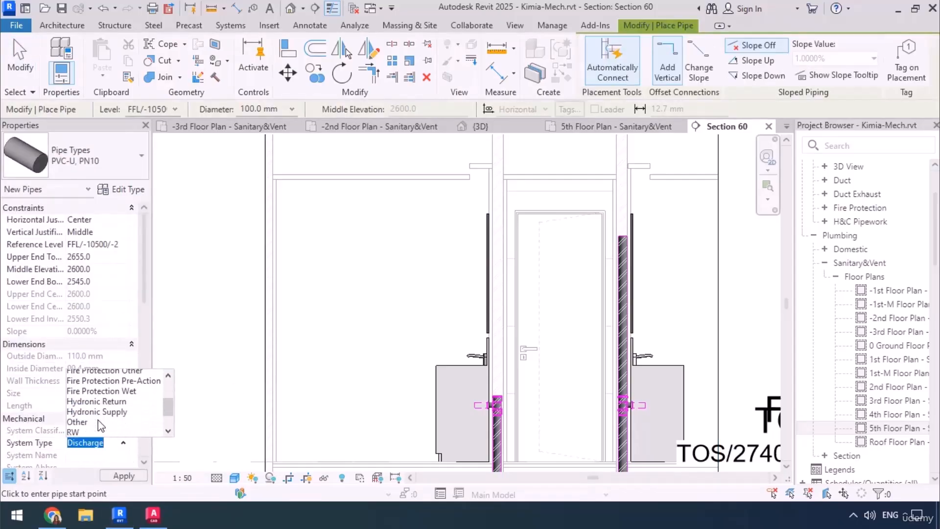
{"action": "left_click", "coordinate": [77, 419]}
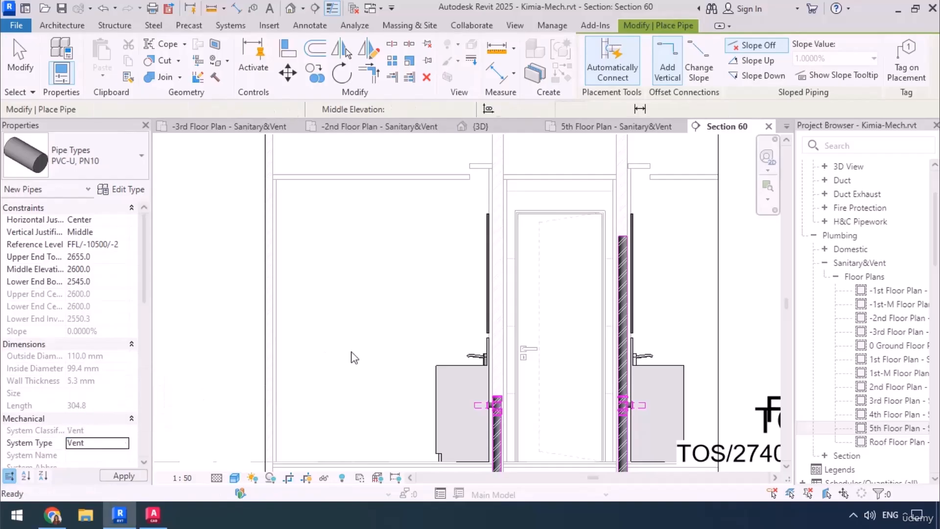
Set the new pipe's type to Valsir PP3 and its diameter to 50 mm
{"action": "left_click", "coordinate": [117, 165]}
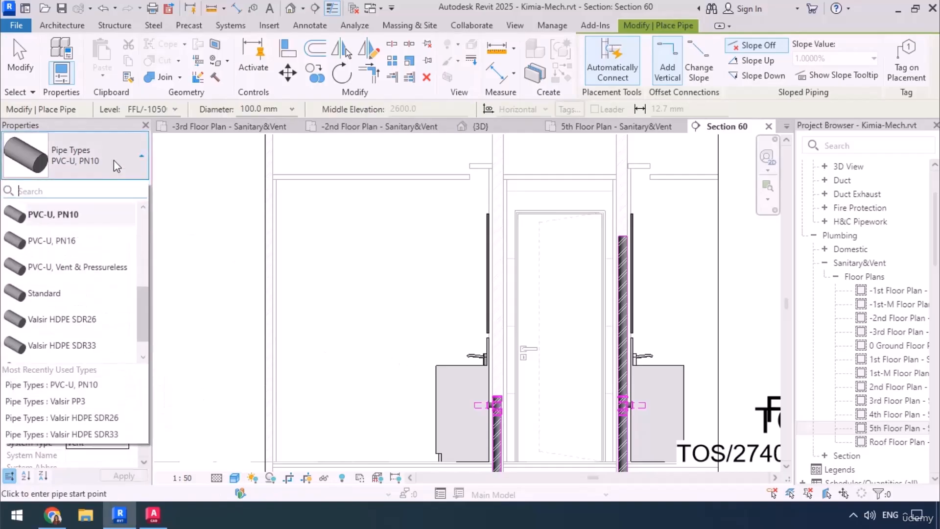
{"action": "scroll", "coordinate": [42, 314], "scroll_direction": "down", "scroll_amount": 1}
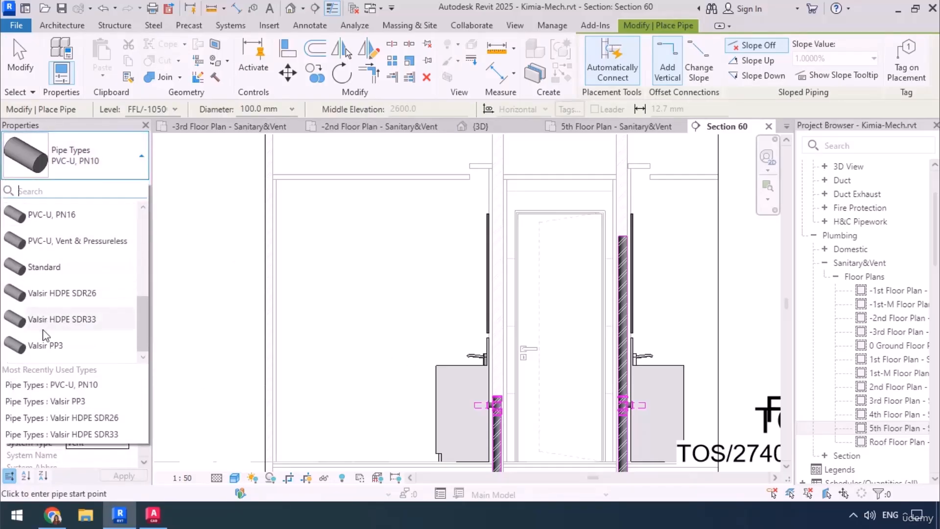
{"action": "left_click", "coordinate": [45, 345]}
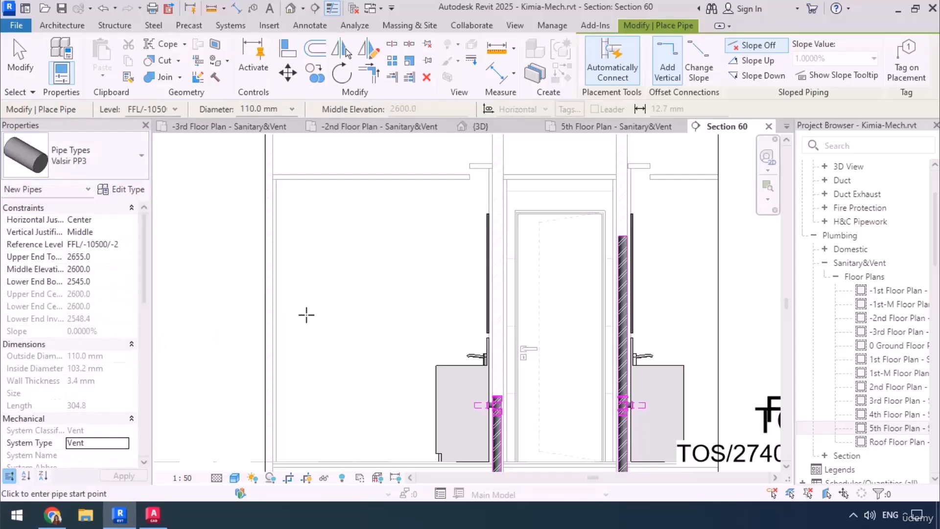
{"action": "left_click", "coordinate": [290, 112]}
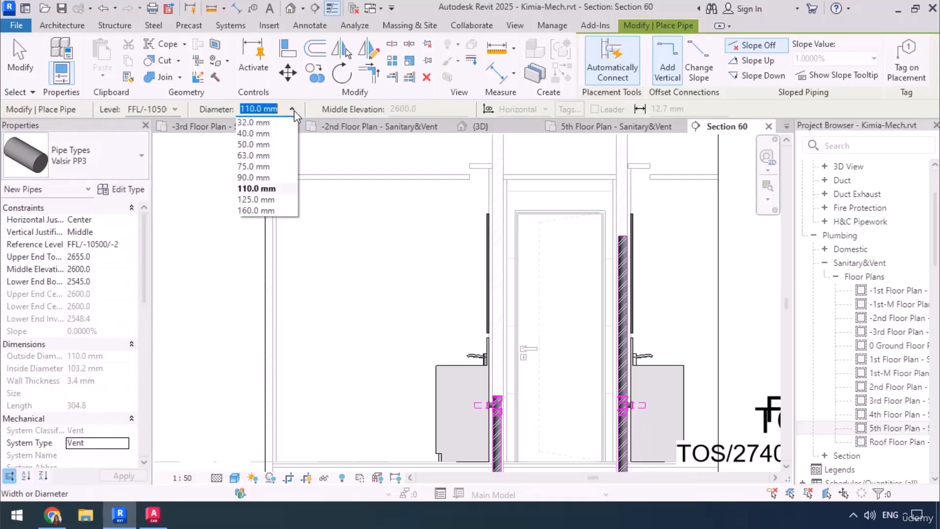
{"action": "left_click", "coordinate": [254, 144]}
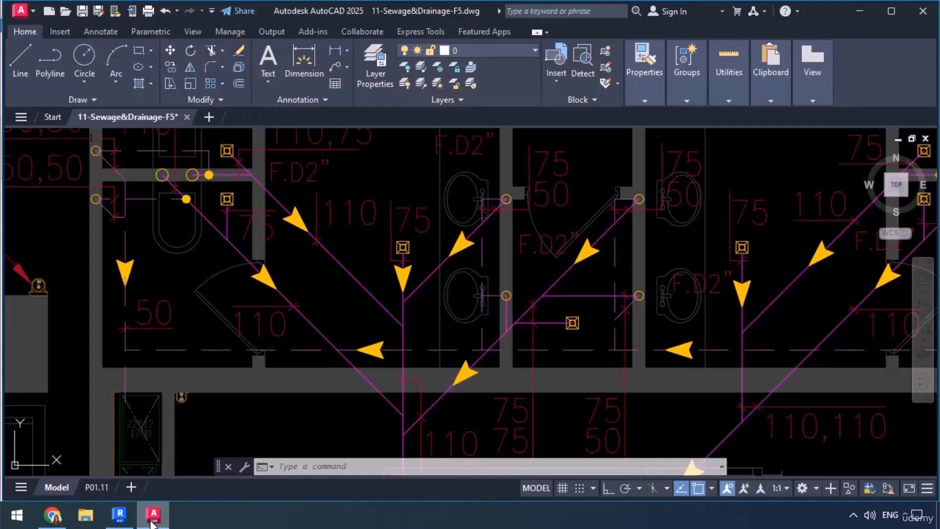
Check the washbasin drain and vent pipe sizes in the AutoCAD drainage drawing, then return to the Revit section
{"action": "left_click", "coordinate": [153, 515]}
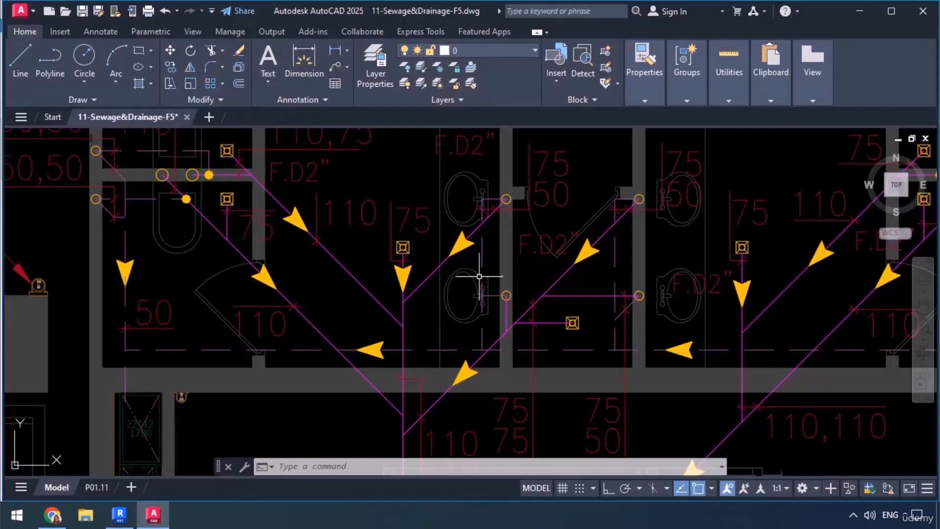
{"action": "middle_click_drag", "start_coordinate": [479, 203], "coordinate": [445, 244]}
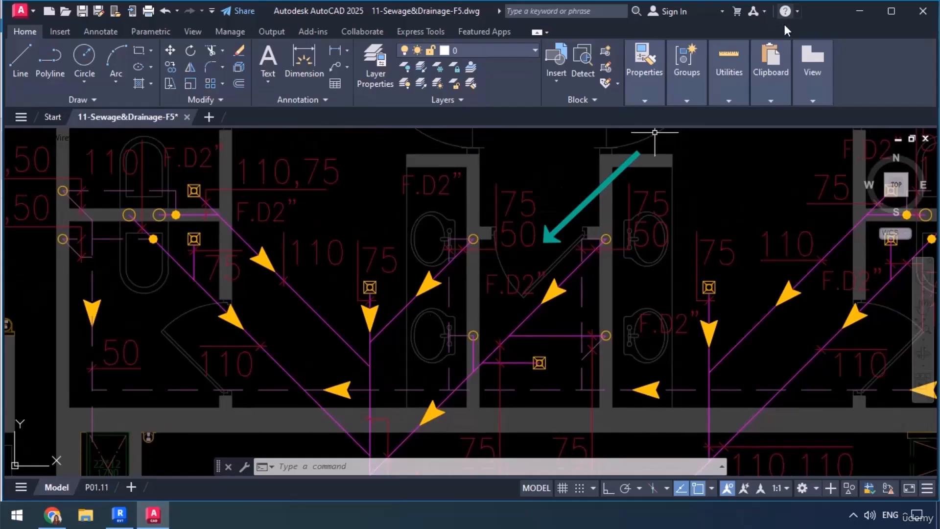
{"action": "left_click", "coordinate": [860, 11]}
{"action": "middle_click_drag", "start_coordinate": [433, 279], "coordinate": [413, 294]}
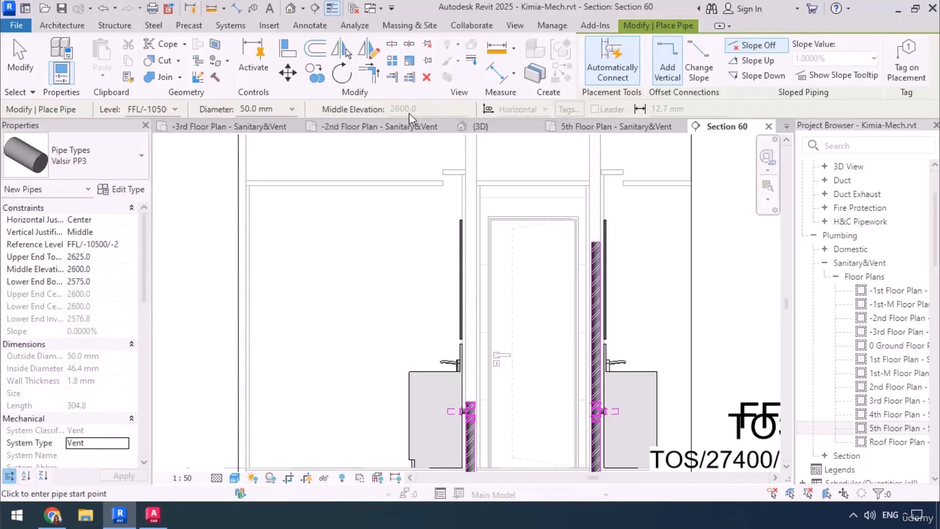
{"action": "middle_click_drag", "start_coordinate": [495, 304], "coordinate": [511, 323]}
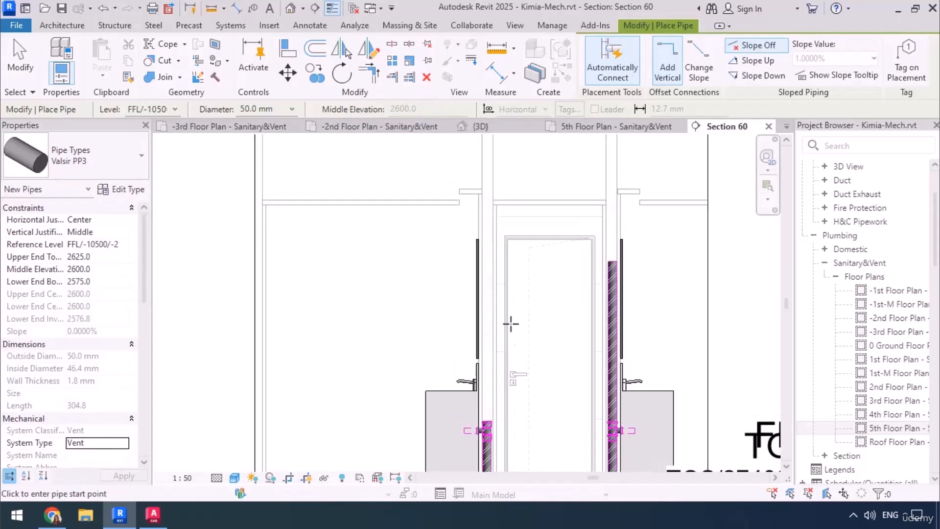
Give the new pipe an upward slope and check the available slope values
{"action": "left_click", "coordinate": [751, 61]}
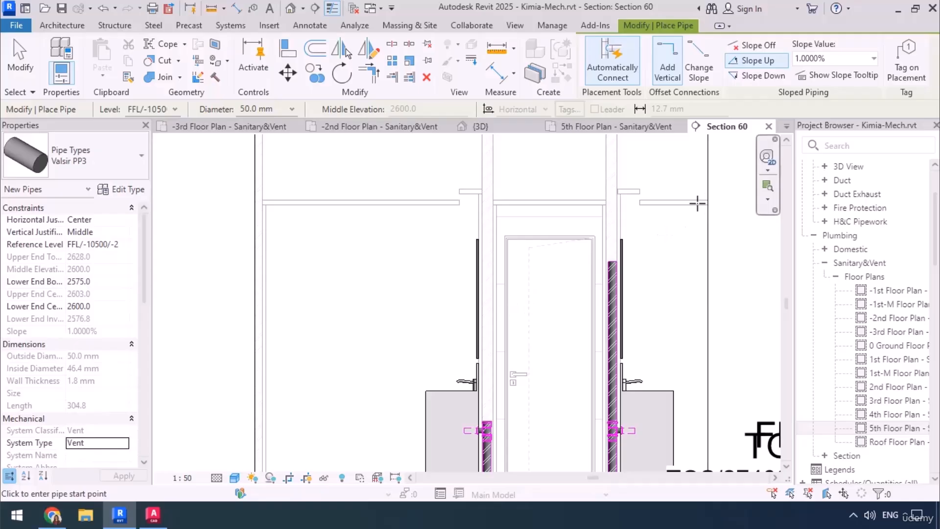
{"action": "left_click", "coordinate": [842, 58]}
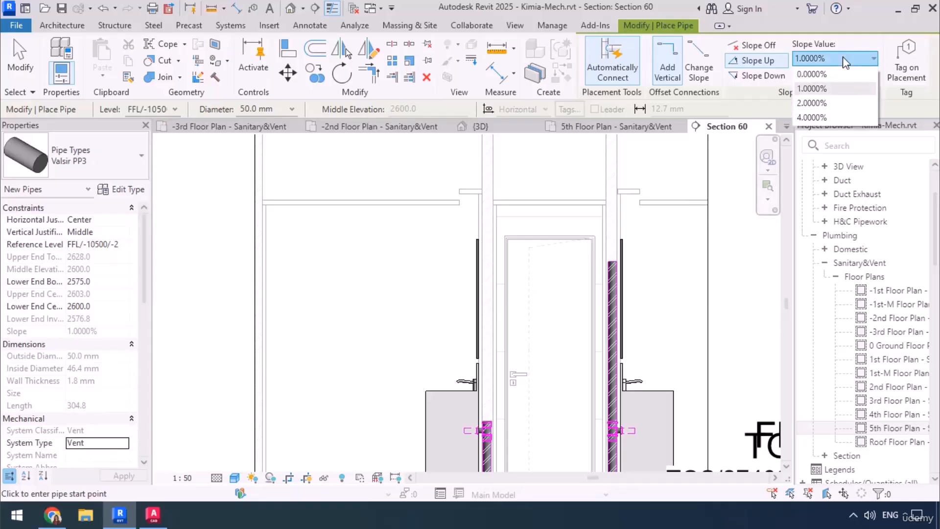
{"action": "left_click", "coordinate": [843, 57]}
{"action": "middle_click_drag", "start_coordinate": [351, 318], "coordinate": [333, 296]}
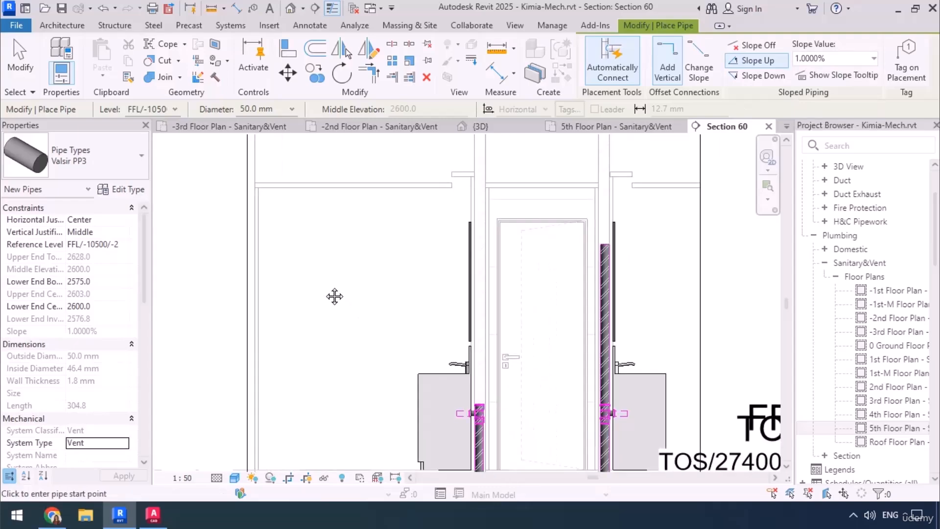
Add a new pipe slope value of 0.5 in the Mechanical Settings and apply it
{"action": "left_click", "coordinate": [552, 30]}
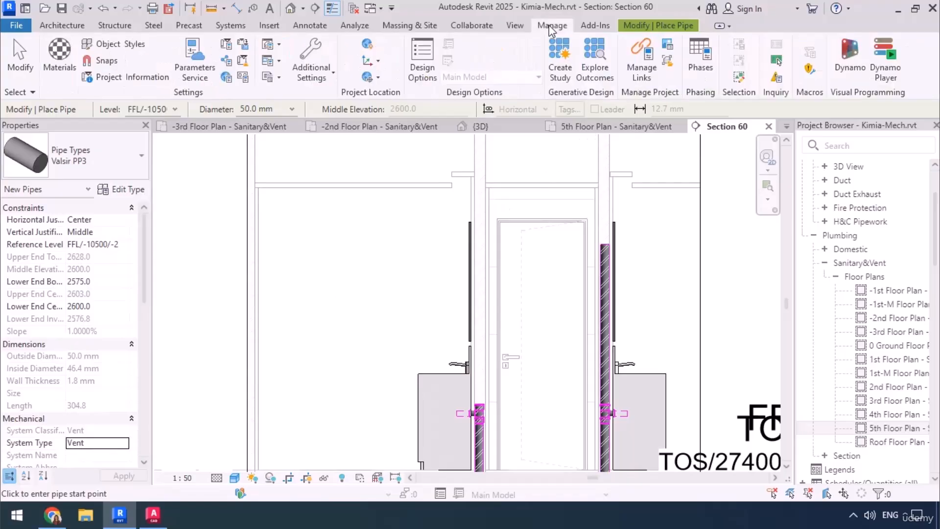
{"action": "left_click", "coordinate": [279, 63]}
{"action": "left_click", "coordinate": [316, 84]}
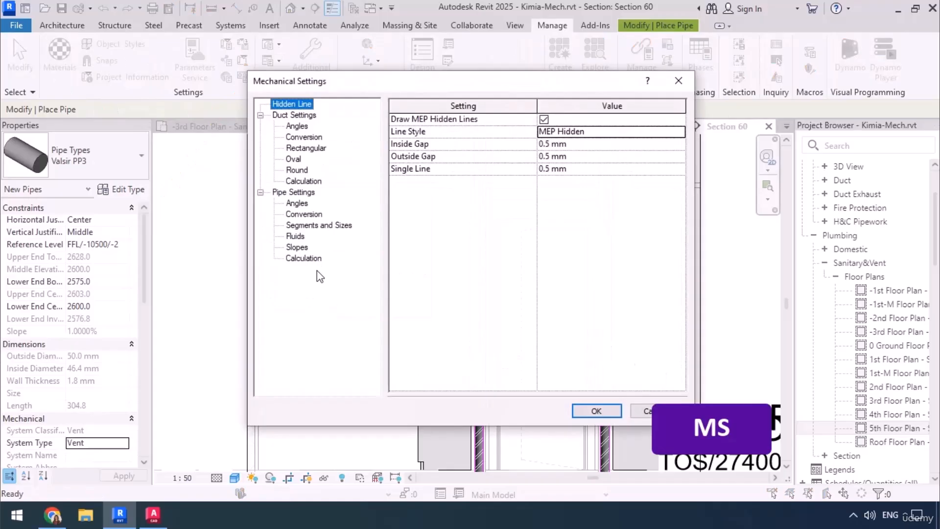
{"action": "left_click", "coordinate": [297, 248]}
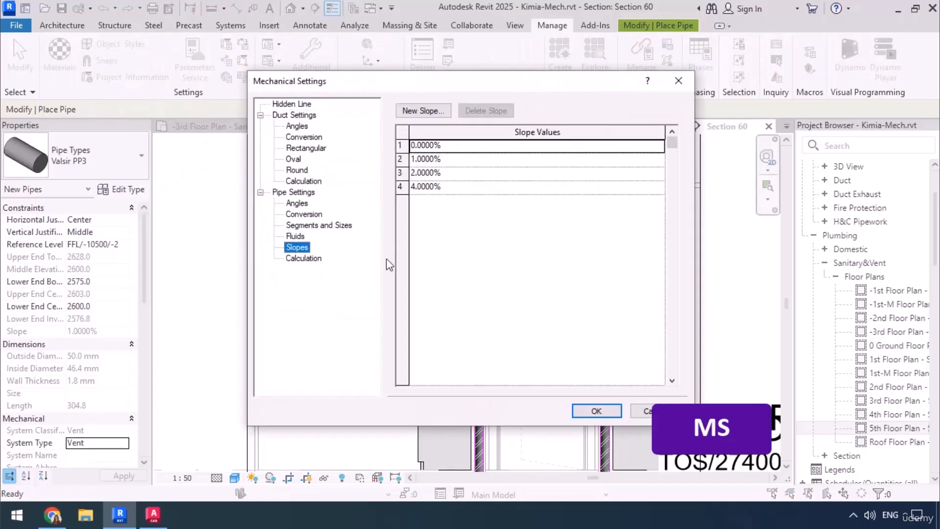
{"action": "left_click", "coordinate": [437, 118]}
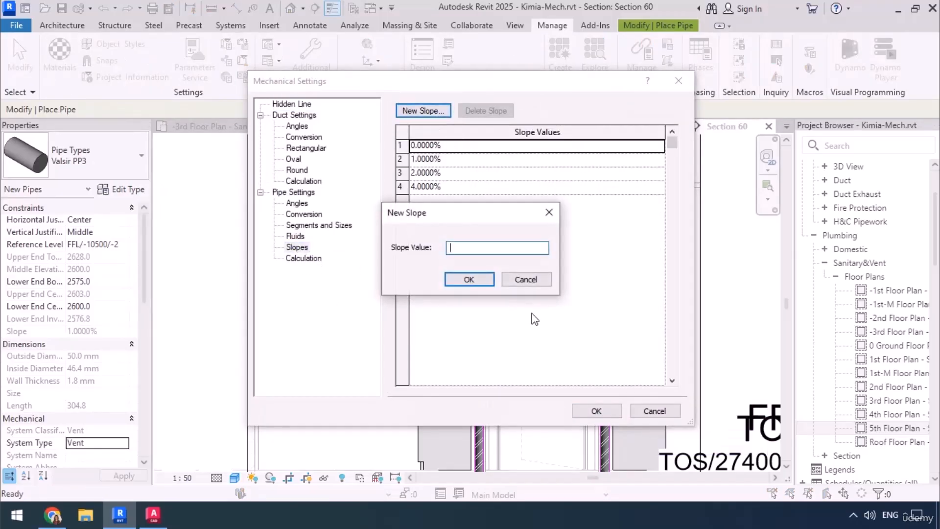
{"action": "type", "text": "0.5"}
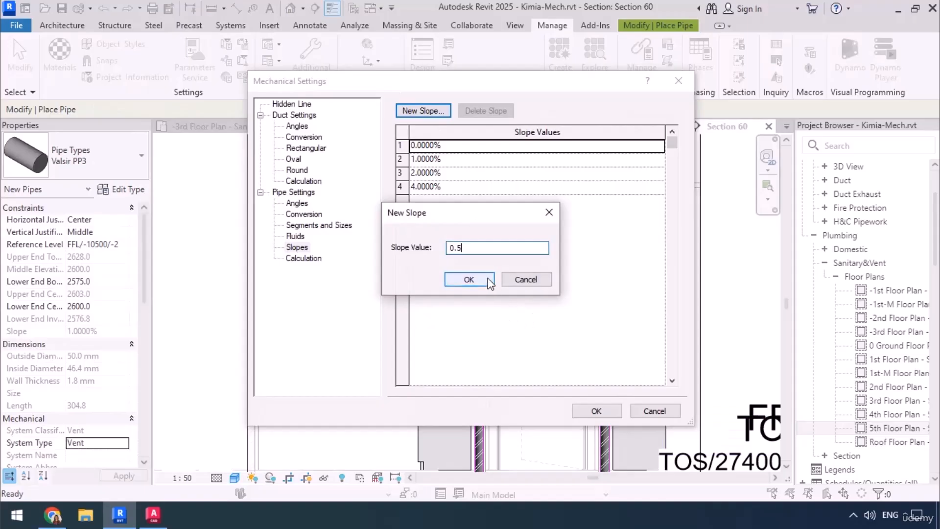
{"action": "left_click", "coordinate": [488, 278]}
{"action": "left_click", "coordinate": [596, 410]}
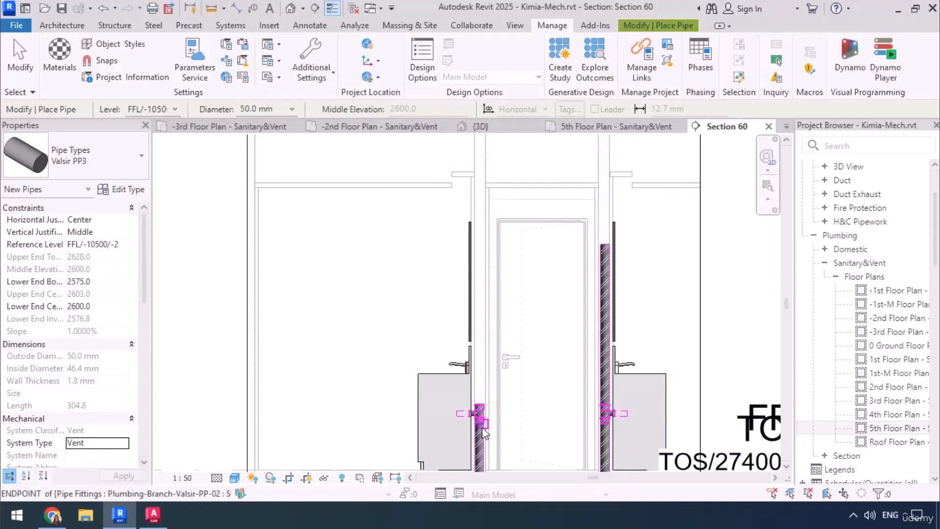
Set the new vent pipe's upward slope value to 0.5%
{"action": "middle_click_drag", "start_coordinate": [430, 288], "coordinate": [402, 285]}
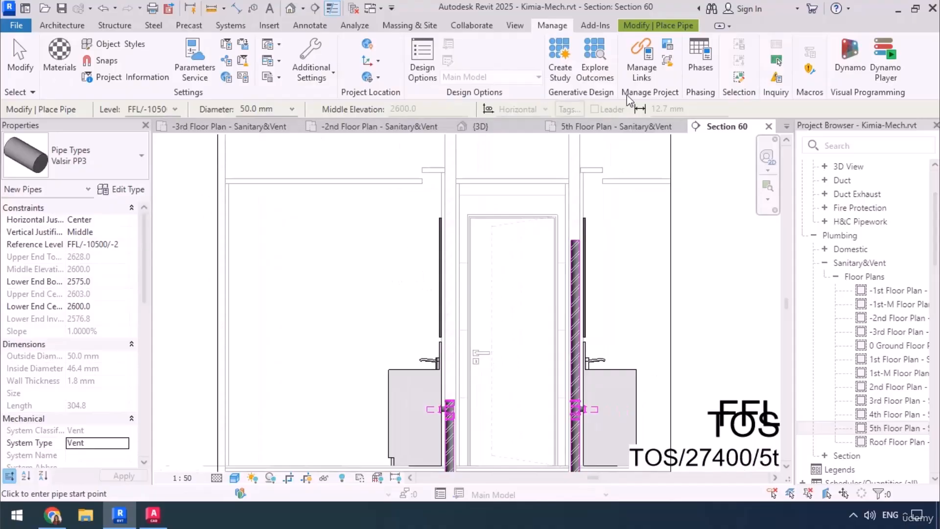
{"action": "left_click", "coordinate": [630, 25]}
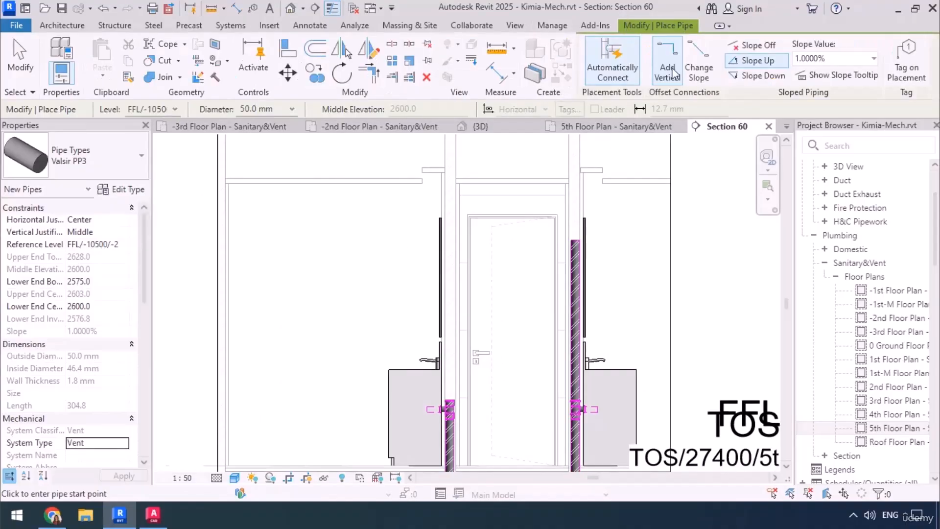
{"action": "left_click", "coordinate": [836, 62]}
{"action": "left_click", "coordinate": [826, 102]}
Draw the vent pipe from the washbasin branch fitting up the wall to below the roof slab, then about 600 mm horizontally away from the wall
{"action": "scroll", "coordinate": [438, 424], "scroll_direction": "up", "scroll_amount": 5}
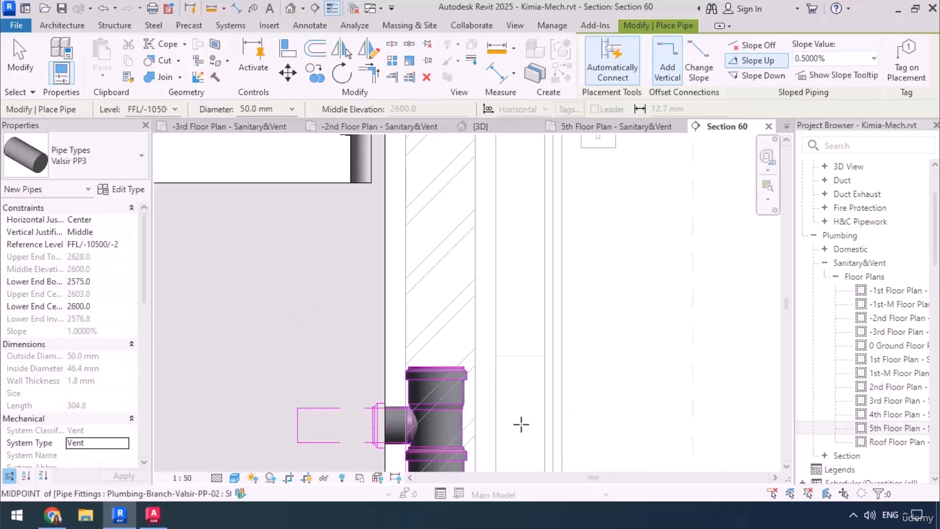
{"action": "left_click", "coordinate": [435, 404]}
{"action": "scroll", "coordinate": [443, 391], "scroll_direction": "down", "scroll_amount": 5}
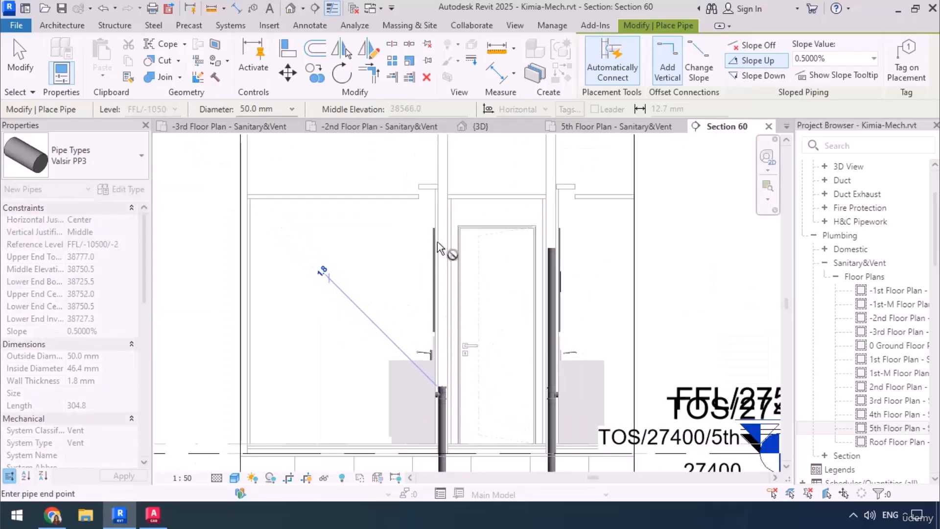
{"action": "middle_click_drag", "start_coordinate": [460, 262], "coordinate": [471, 436]}
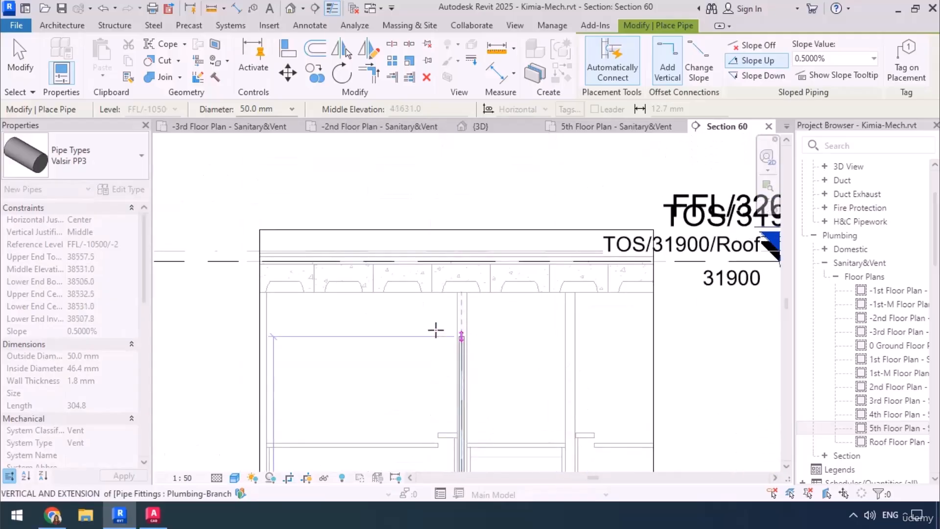
{"action": "left_click", "coordinate": [407, 335]}
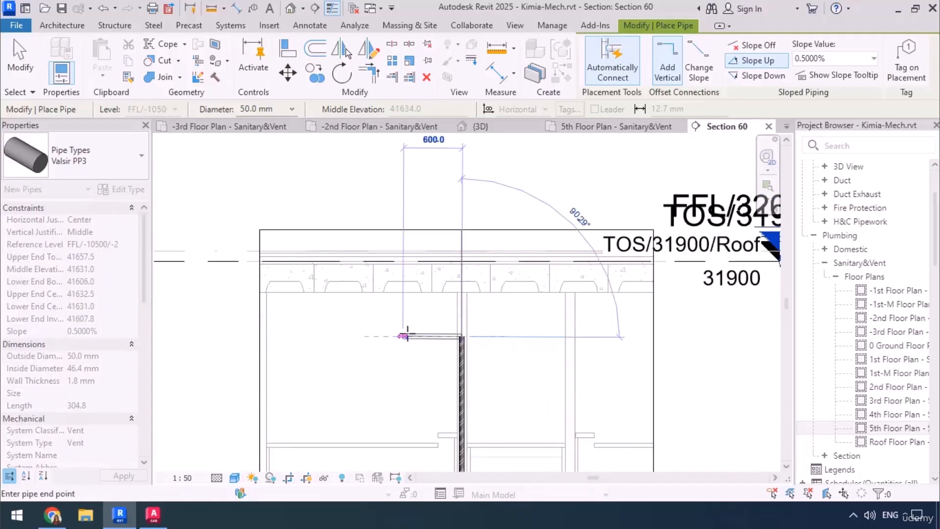
{"action": "left_click", "coordinate": [407, 336]}
{"action": "key", "text": "Escape"}
{"action": "key", "text": "Escape"}
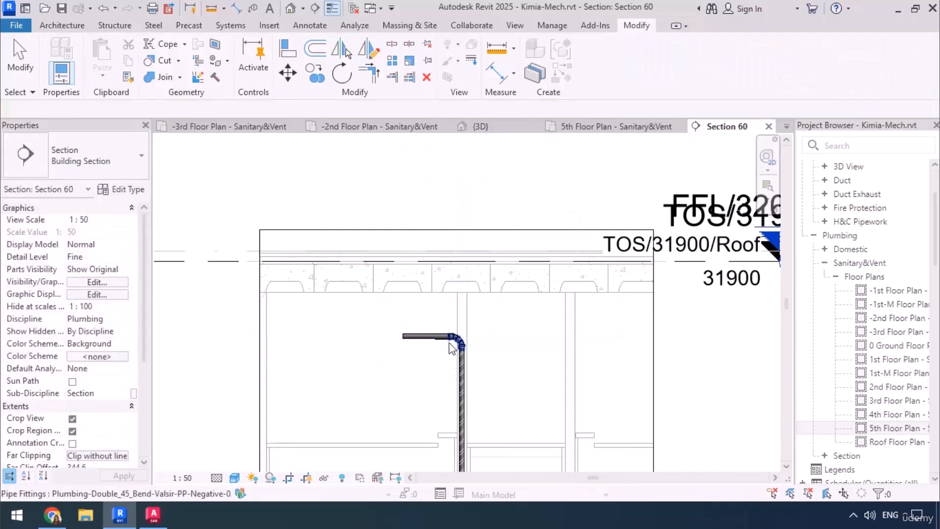
Set the minimum size of the negative and positive Valsir bend elbows to All in the Valsir PP3 routing preferences
{"action": "scroll", "coordinate": [468, 356], "scroll_direction": "up", "scroll_amount": 6}
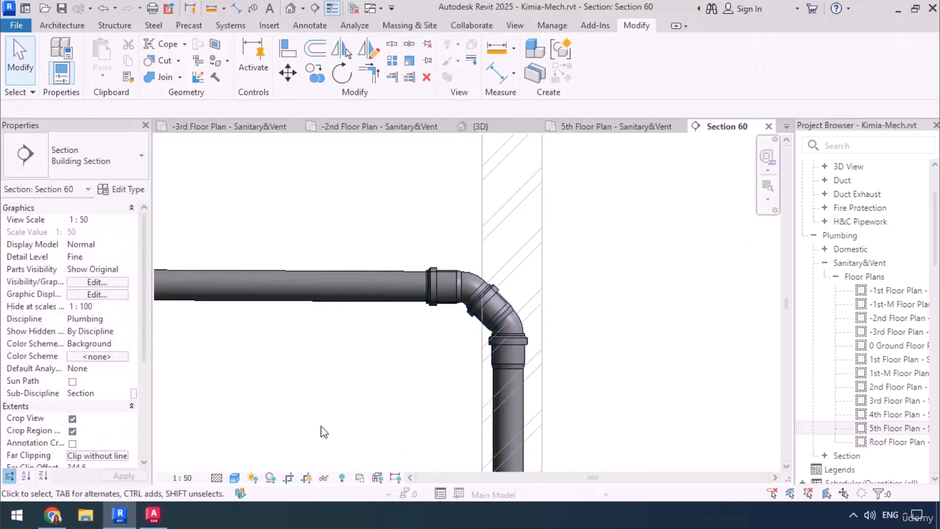
{"action": "left_click", "coordinate": [350, 302]}
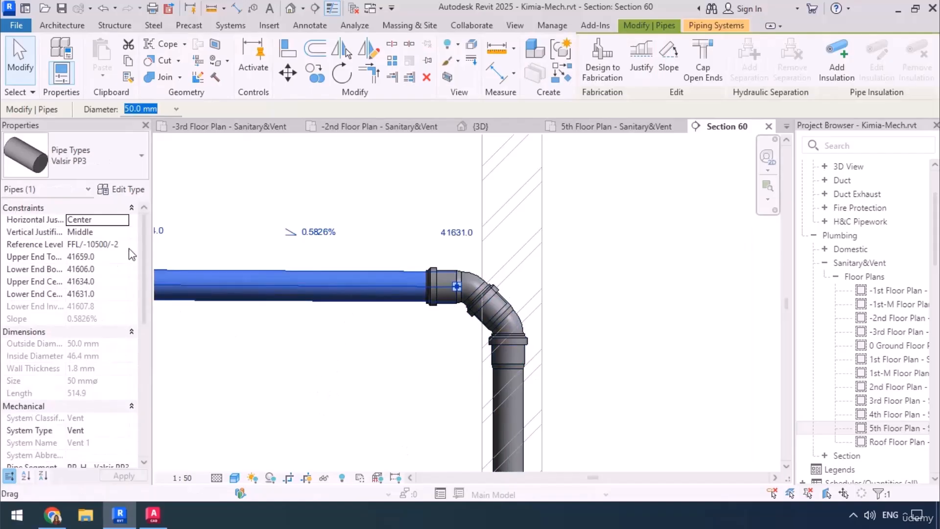
{"action": "left_click", "coordinate": [118, 189]}
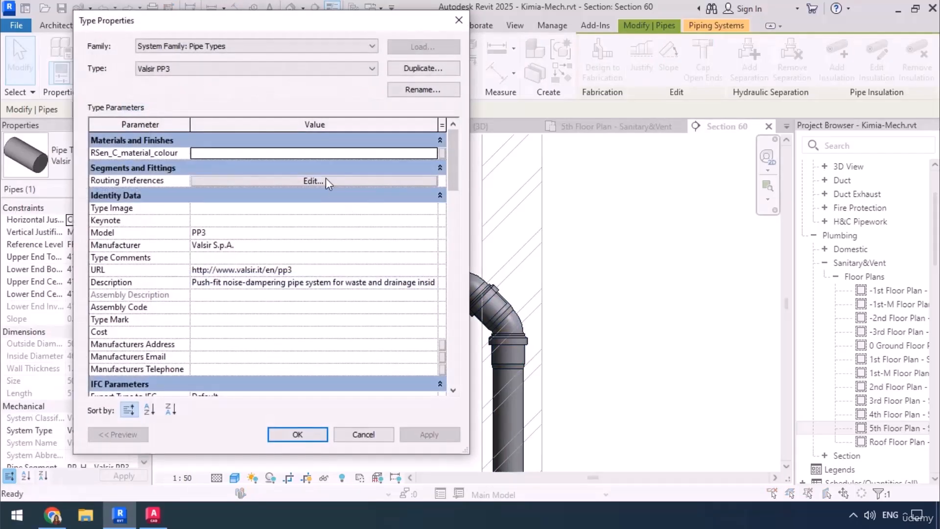
{"action": "left_click", "coordinate": [325, 179]}
{"action": "left_click", "coordinate": [709, 162]}
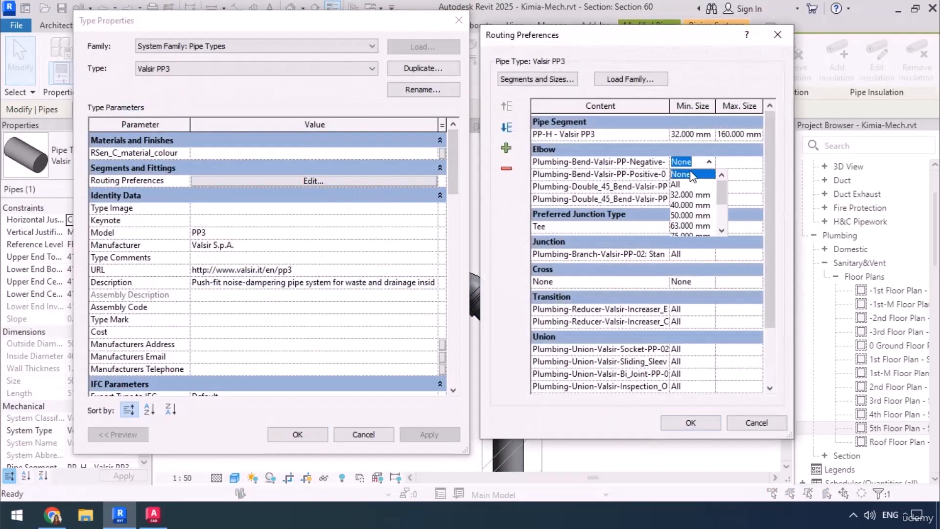
{"action": "left_click", "coordinate": [678, 184]}
{"action": "left_click", "coordinate": [705, 174]}
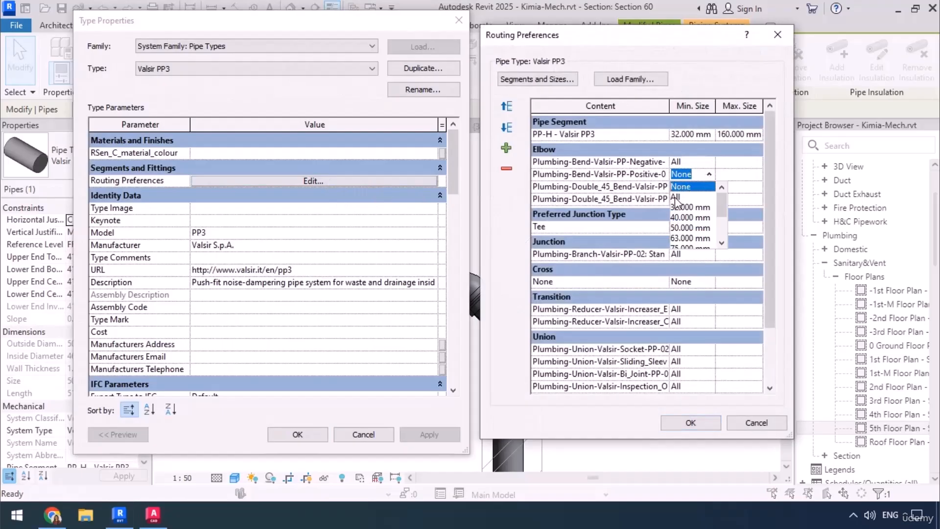
{"action": "left_click", "coordinate": [676, 199]}
{"action": "left_click", "coordinate": [704, 422]}
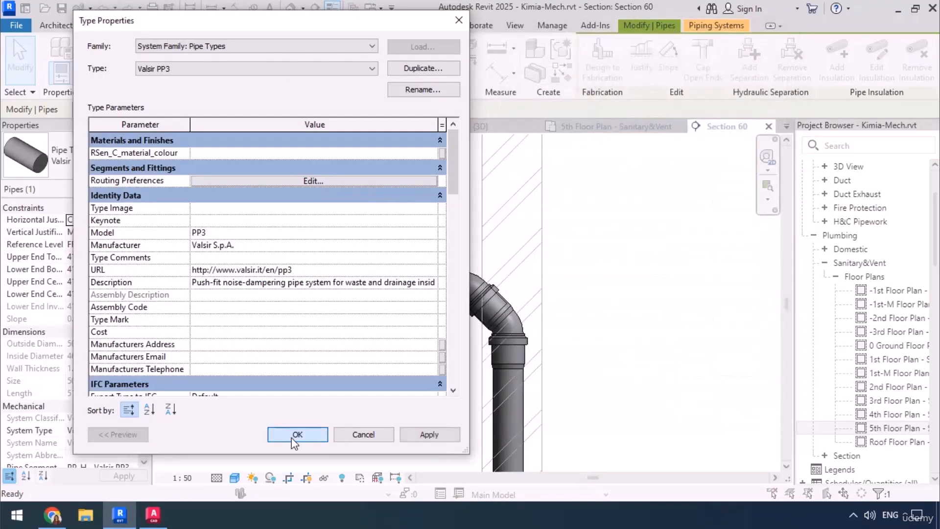
{"action": "left_click", "coordinate": [294, 437]}
Delete the double 45° bend and rejoin the horizontal and vertical vent pipes with Trim/Extend to Corner
{"action": "left_click", "coordinate": [529, 301]}
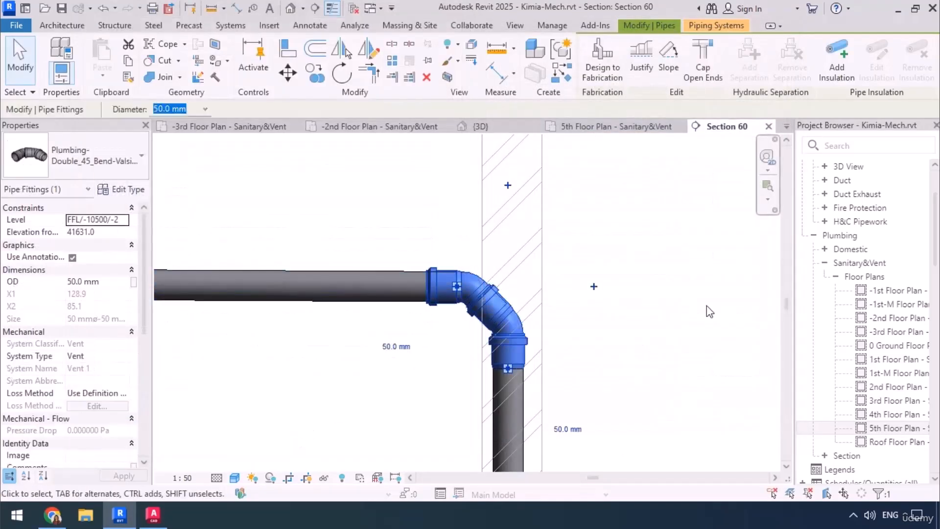
{"action": "key", "text": "Delete"}
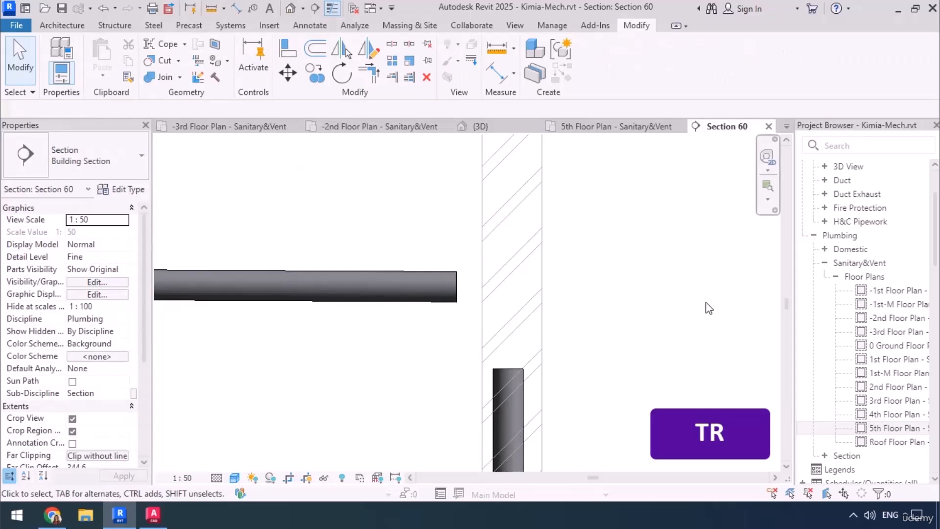
{"action": "key", "text": "t"}
{"action": "key", "text": "r"}
{"action": "left_click", "coordinate": [441, 287]}
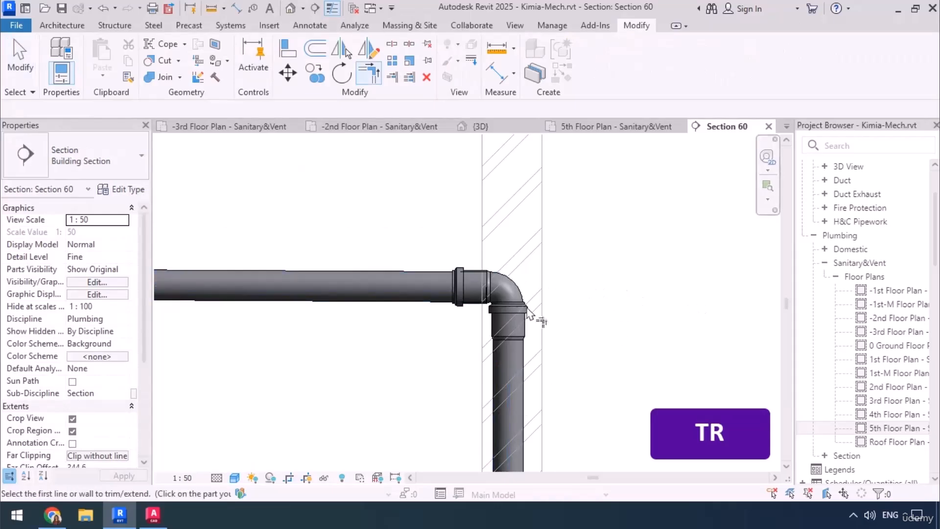
{"action": "scroll", "coordinate": [581, 254], "scroll_direction": "down", "scroll_amount": 3}
{"action": "scroll", "coordinate": [442, 236], "scroll_direction": "down", "scroll_amount": 5}
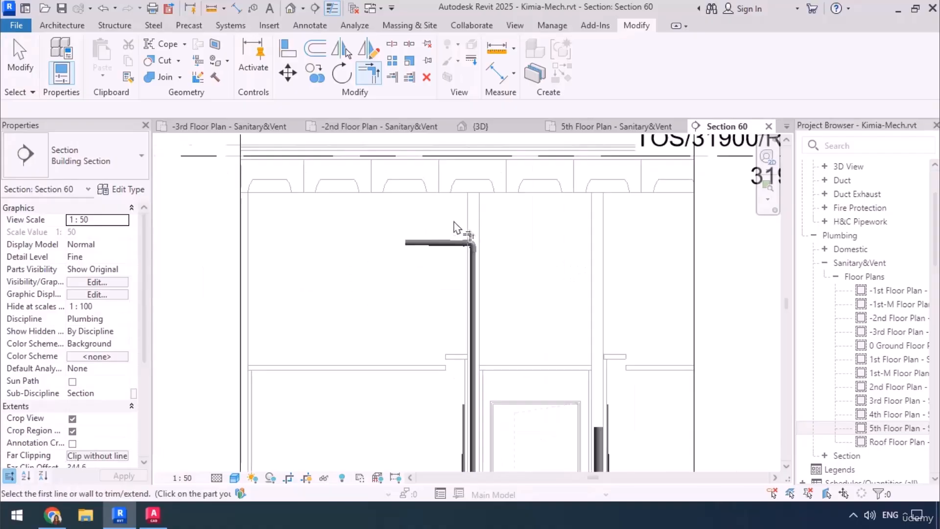
{"action": "key", "text": "Escape"}
Inspect the reducer at the washbasin branch and split the vertical vent pipe about 100 mm above it
{"action": "middle_click_drag", "start_coordinate": [459, 451], "coordinate": [458, 415]}
{"action": "scroll", "coordinate": [457, 416], "scroll_direction": "up", "scroll_amount": 6}
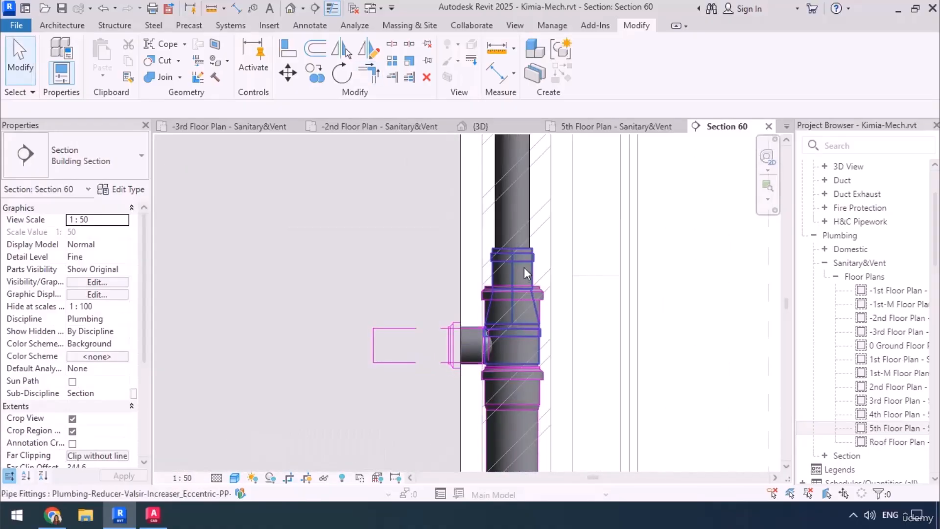
{"action": "left_click", "coordinate": [525, 268]}
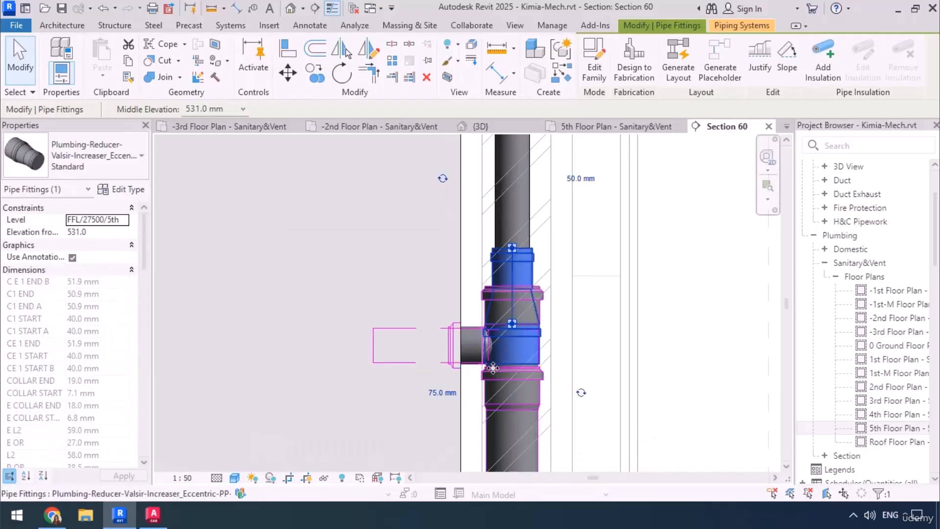
{"action": "scroll", "coordinate": [497, 406], "scroll_direction": "down", "scroll_amount": 1}
{"action": "middle_click_drag", "start_coordinate": [598, 404], "coordinate": [570, 428]}
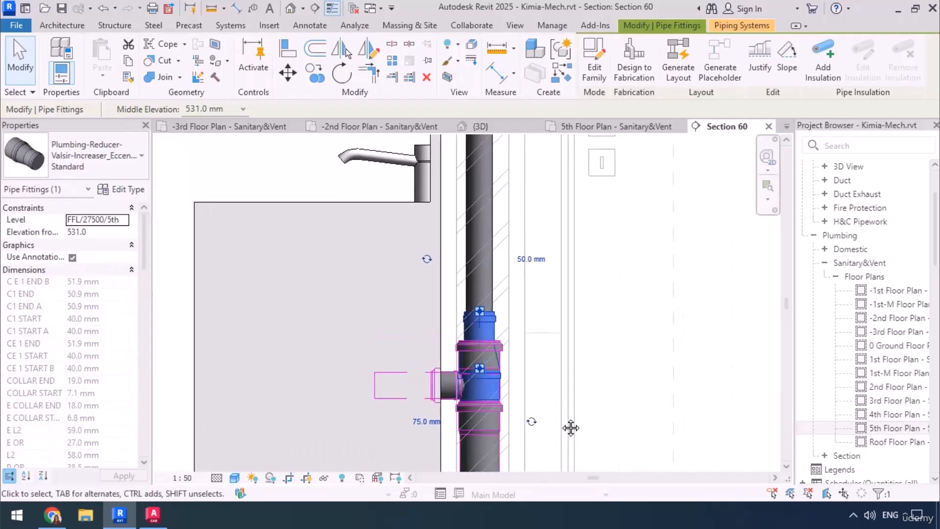
{"action": "left_click", "coordinate": [584, 389]}
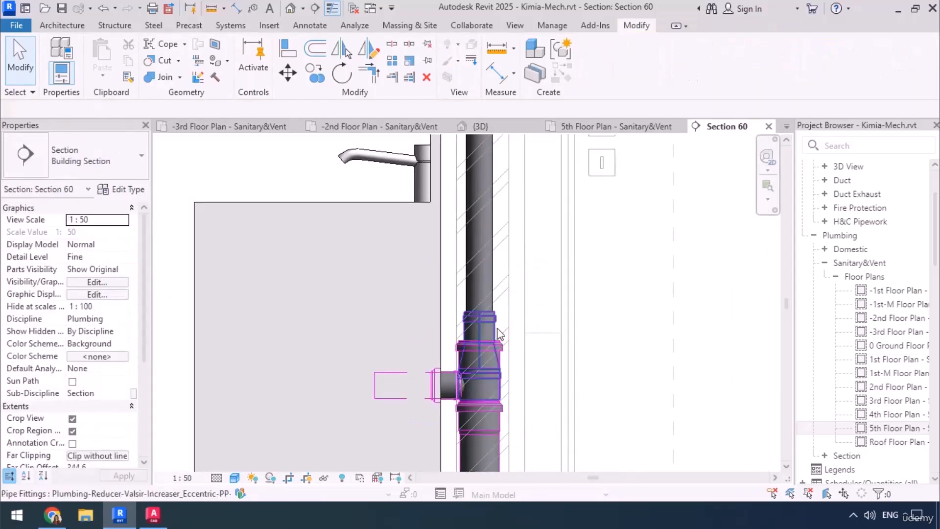
{"action": "middle_click_drag", "start_coordinate": [534, 348], "coordinate": [511, 394]}
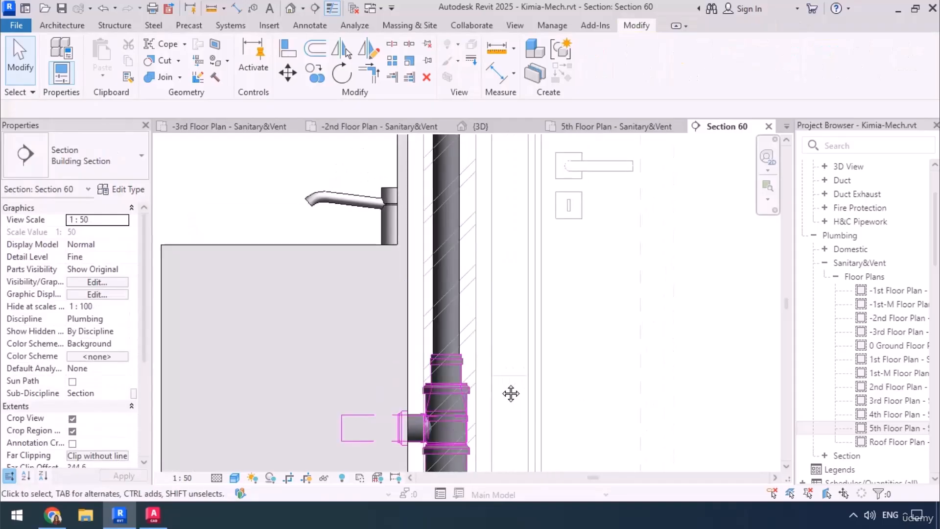
{"action": "left_click", "coordinate": [391, 47]}
{"action": "left_click", "coordinate": [447, 289]}
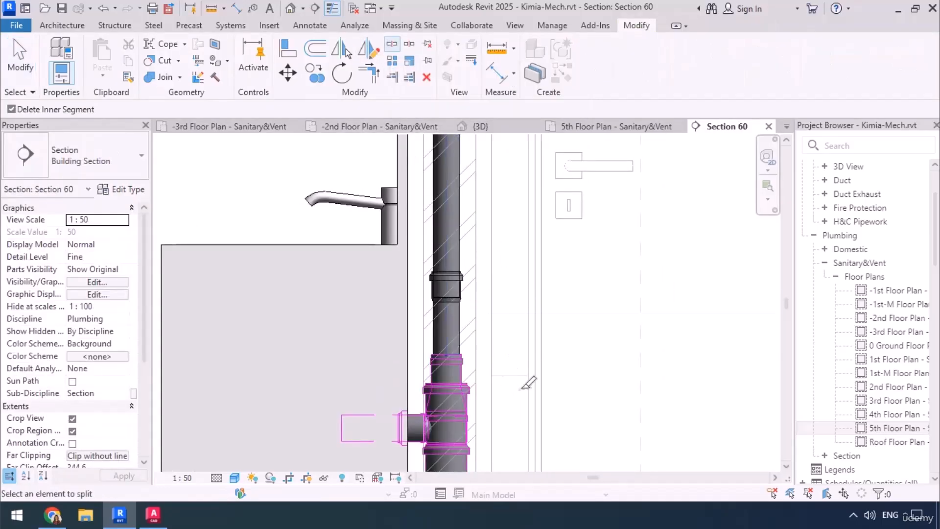
{"action": "key", "text": "Escape"}
Compare with the drain pipe below the branch and set the short vent segment's diameter to 75 mm
{"action": "left_click", "coordinate": [439, 329]}
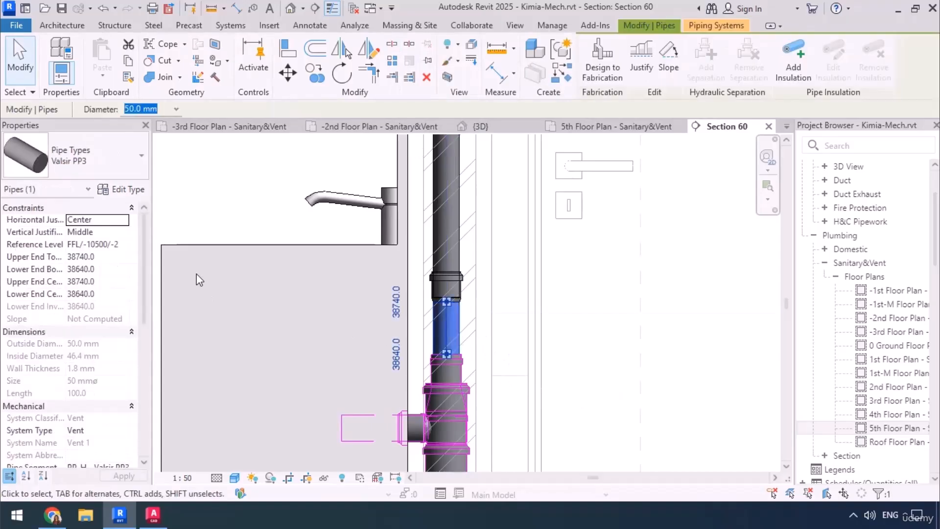
{"action": "middle_click_drag", "start_coordinate": [539, 337], "coordinate": [545, 231]}
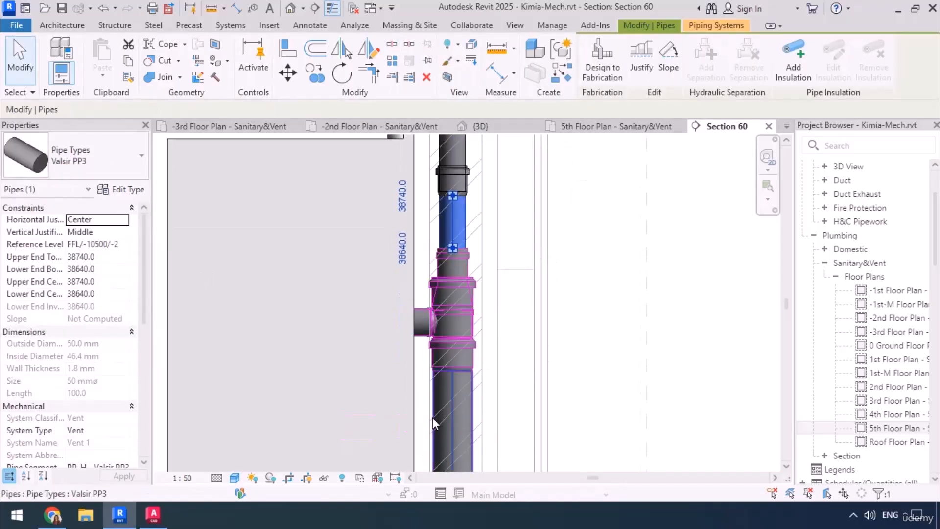
{"action": "left_click", "coordinate": [433, 418]}
{"action": "middle_click_drag", "start_coordinate": [533, 407], "coordinate": [534, 461]}
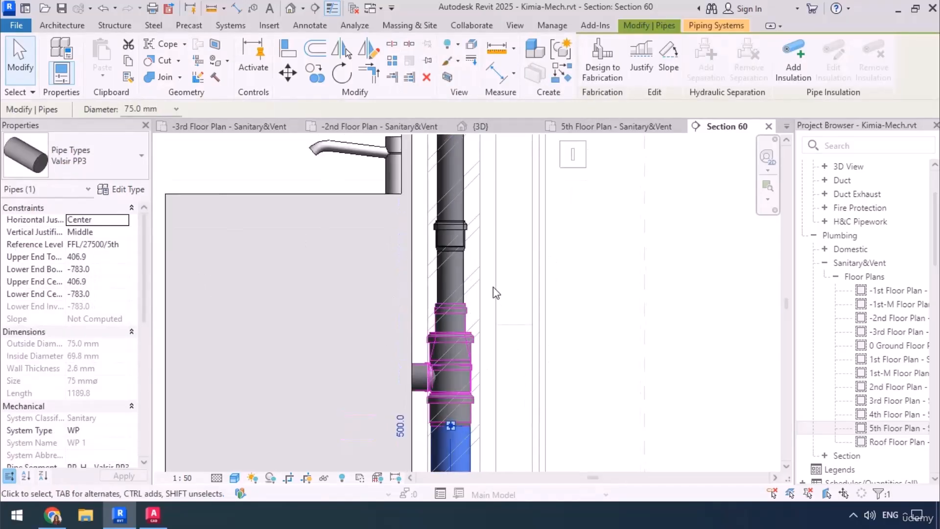
{"action": "left_click", "coordinate": [451, 277]}
{"action": "left_click", "coordinate": [160, 110]}
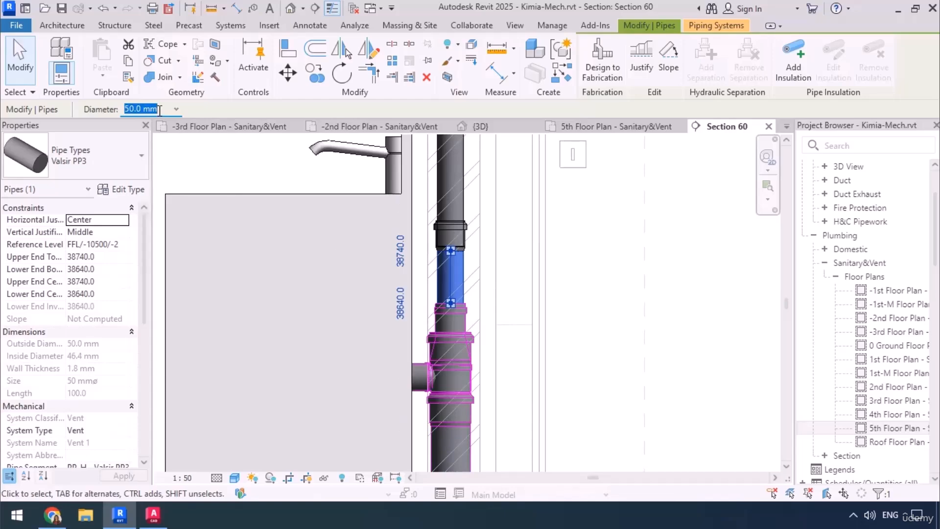
{"action": "type", "text": "75"}
{"action": "key", "text": "Return"}
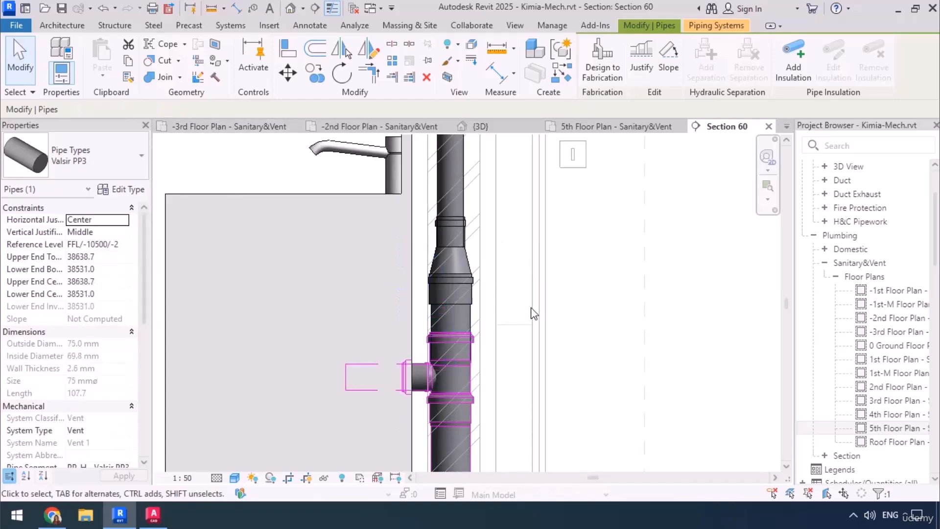
Nudge the new eccentric reducer down 40 mm toward the washbasin branch fitting
{"action": "left_click", "coordinate": [456, 260]}
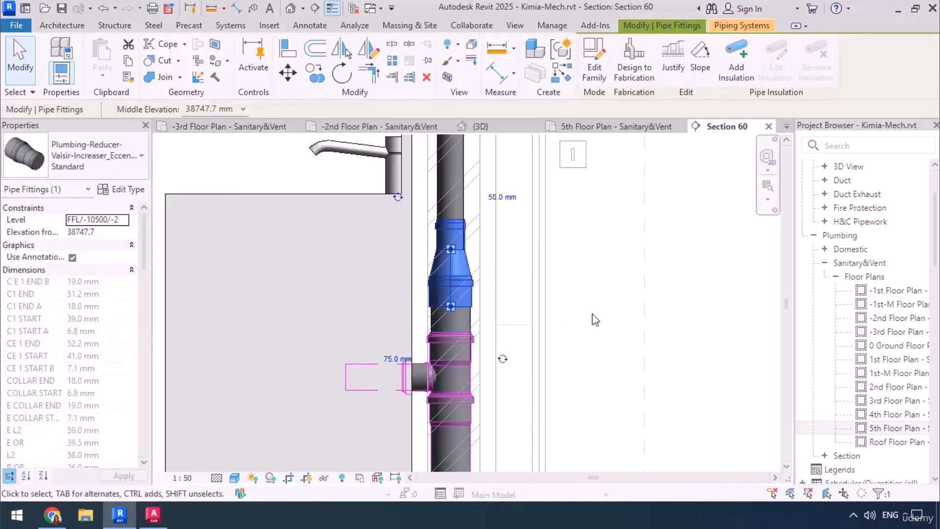
{"action": "key", "text": "Down"}
{"action": "key", "text": "Down"}
{"action": "key", "text": "Down"}
{"action": "key", "text": "Down"}
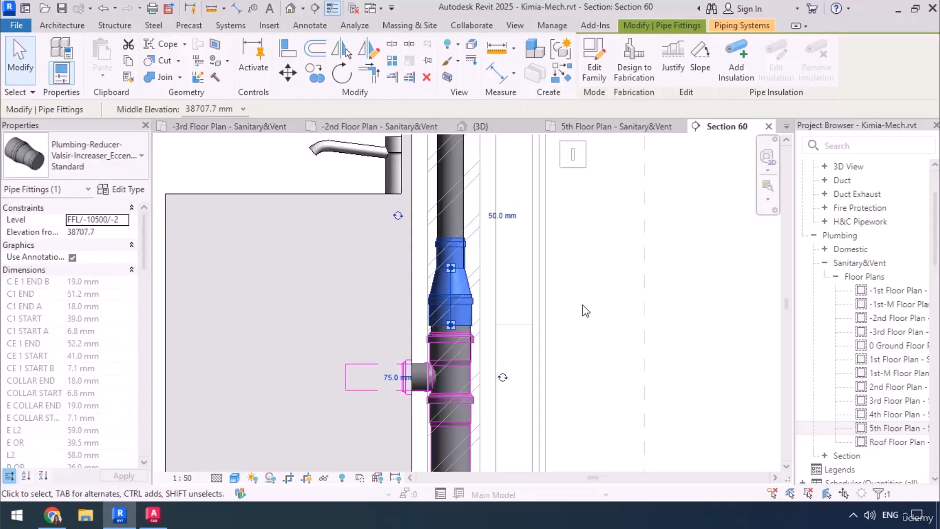
{"action": "scroll", "coordinate": [586, 311], "scroll_direction": "down", "scroll_amount": 4}
{"action": "left_click", "coordinate": [607, 302]}
Review the vent riser in the section, then switch to the 5th Floor Plan - Sanitary&Vent view around the washbasins
{"action": "scroll", "coordinate": [582, 309], "scroll_direction": "down", "scroll_amount": 2}
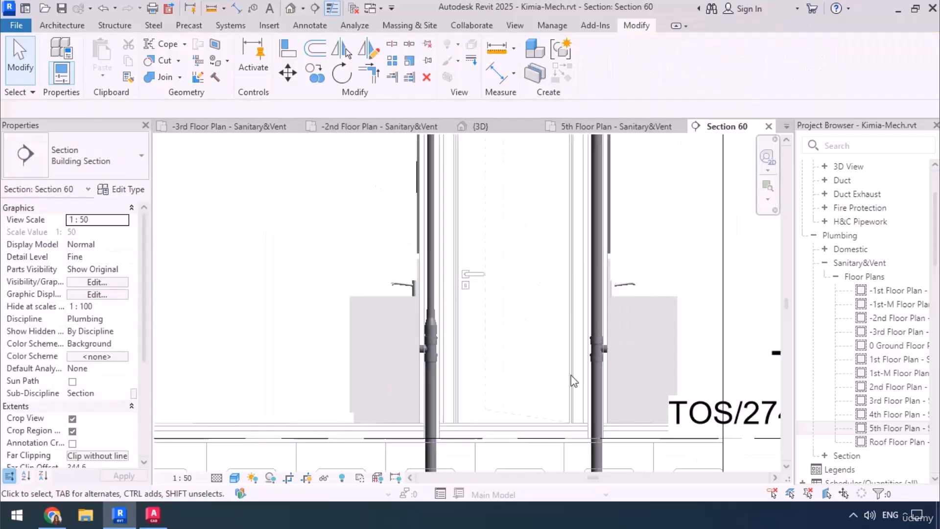
{"action": "scroll", "coordinate": [572, 376], "scroll_direction": "down", "scroll_amount": 5}
{"action": "middle_click_drag", "start_coordinate": [459, 347], "coordinate": [461, 428]}
{"action": "scroll", "coordinate": [470, 222], "scroll_direction": "down", "scroll_amount": 1}
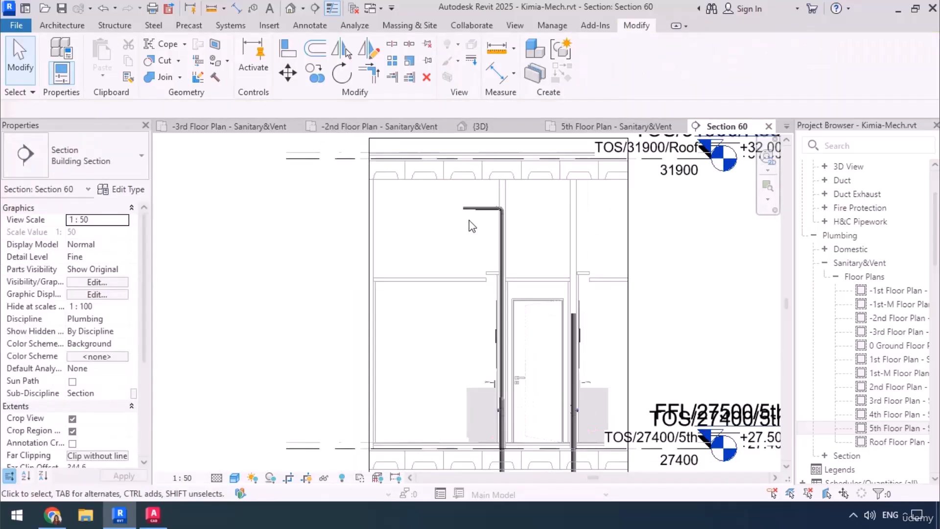
{"action": "scroll", "coordinate": [472, 226], "scroll_direction": "down", "scroll_amount": 1}
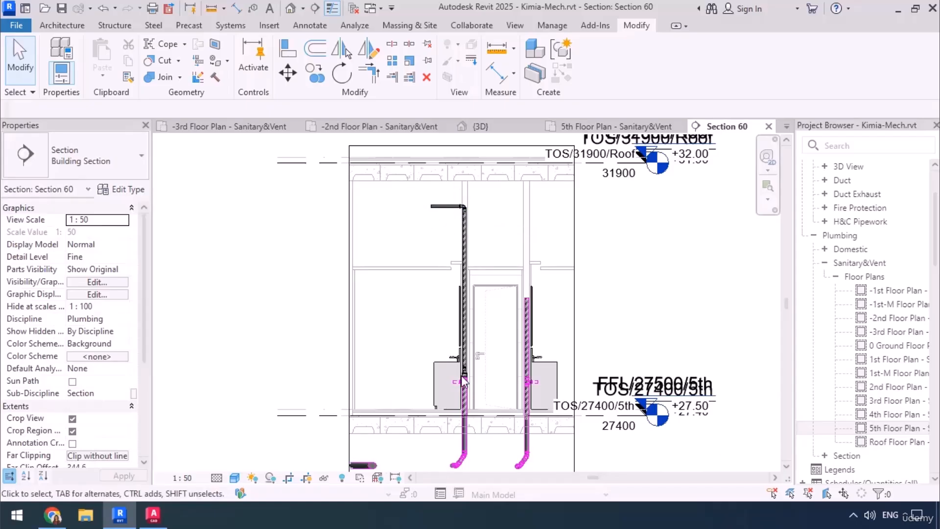
{"action": "middle_click_drag", "start_coordinate": [456, 393], "coordinate": [462, 319]}
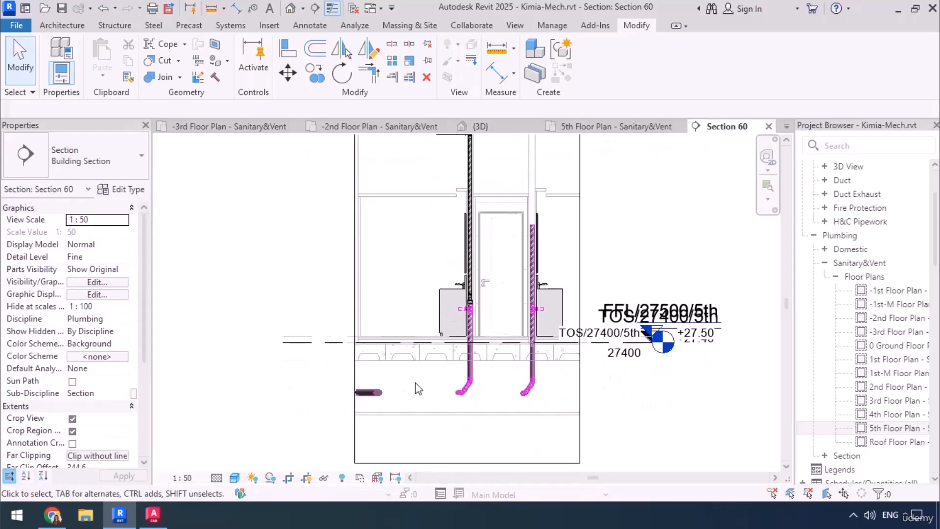
{"action": "middle_click_drag", "start_coordinate": [385, 236], "coordinate": [396, 302]}
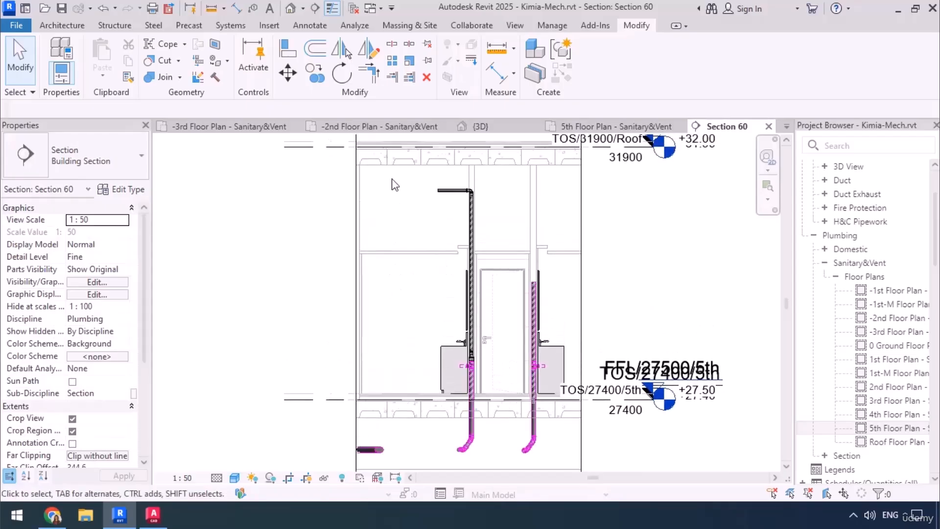
{"action": "left_click", "coordinate": [581, 122]}
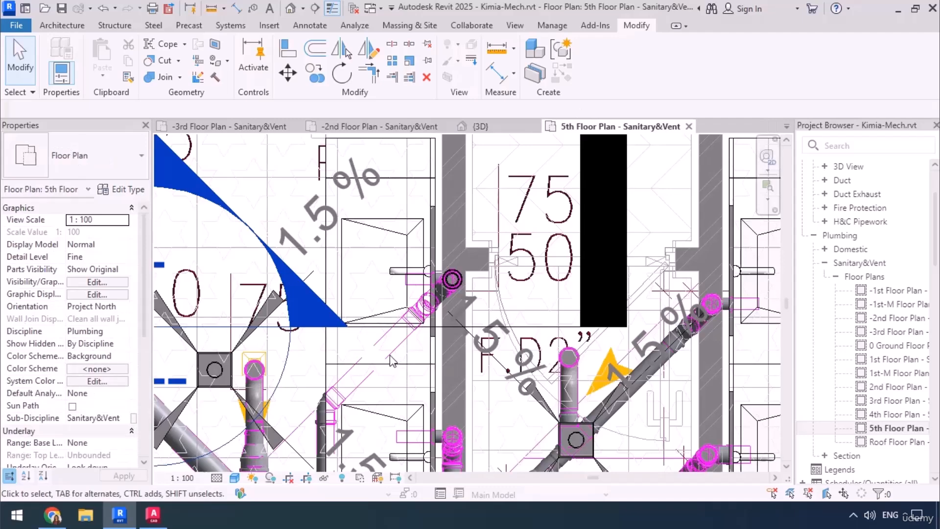
{"action": "middle_click_drag", "start_coordinate": [450, 369], "coordinate": [469, 320]}
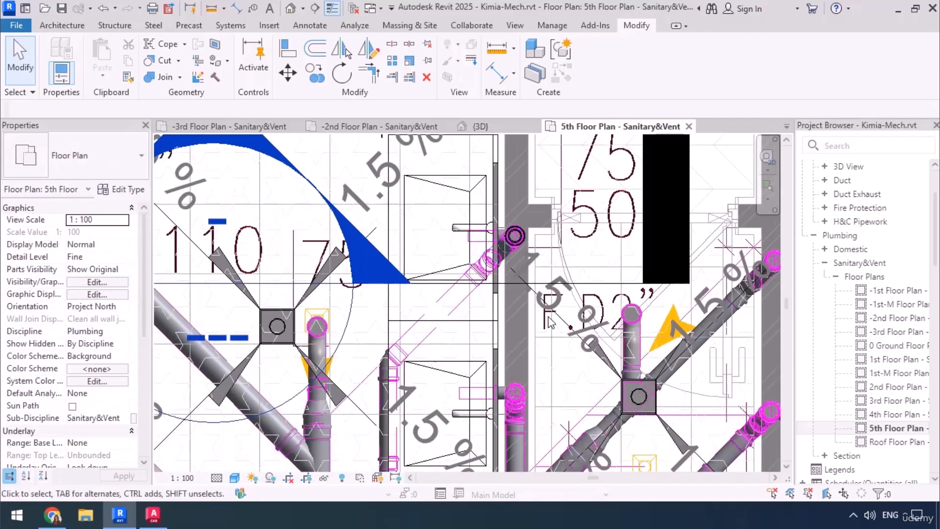
Set the view range's top offset to 0 for the 5th floor plan and recheck the view range settings
{"action": "key", "text": "v"}
{"action": "key", "text": "r"}
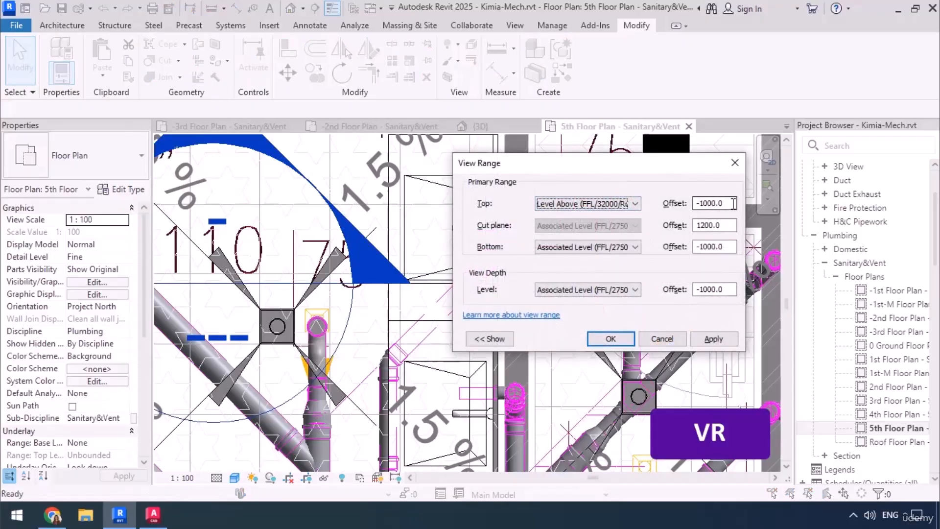
{"action": "left_click_drag", "start_coordinate": [733, 204], "coordinate": [694, 209]}
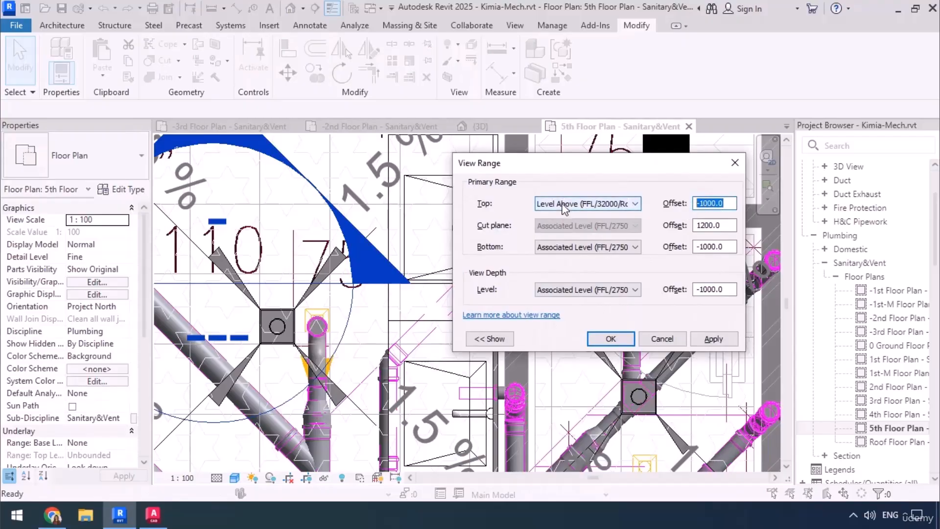
{"action": "type", "text": "0"}
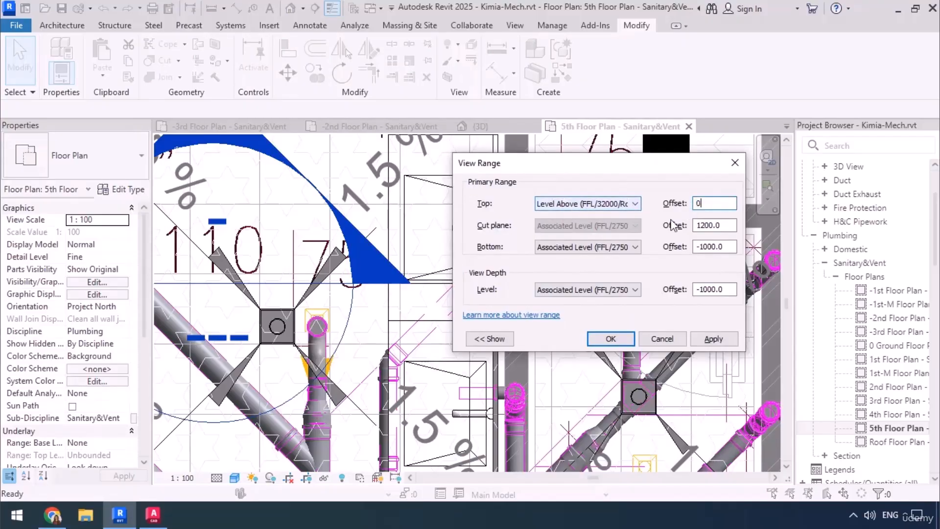
{"action": "left_click", "coordinate": [619, 345]}
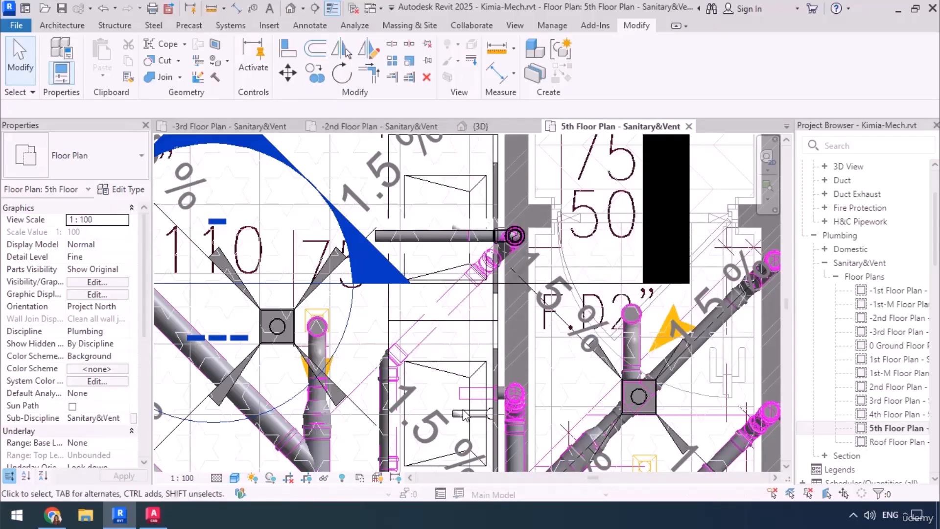
{"action": "key", "text": "v"}
{"action": "key", "text": "r"}
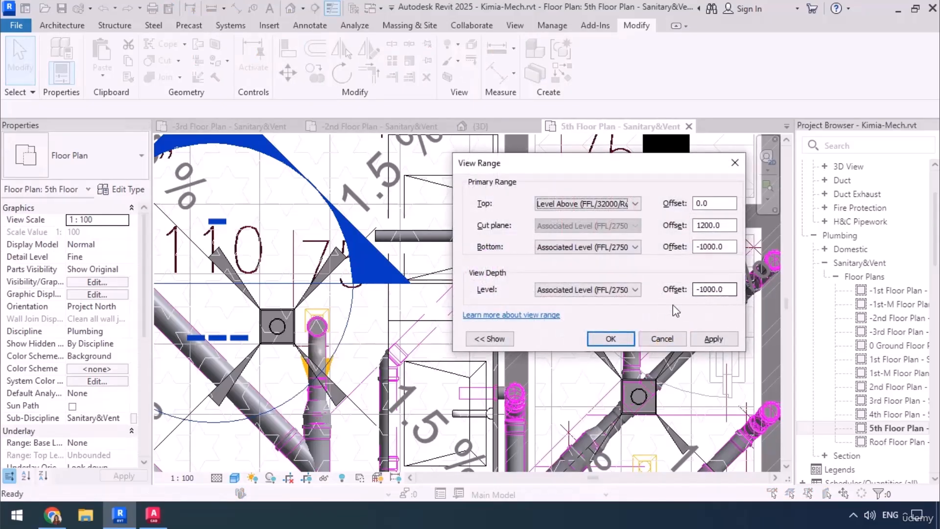
{"action": "left_click", "coordinate": [662, 339]}
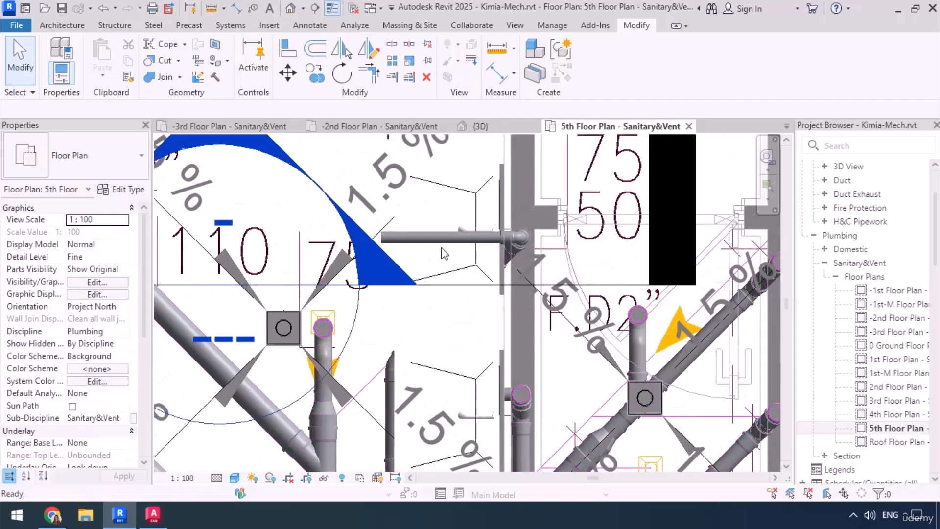
Shorten the horizontal vent stub to about 265 mm and extend it as 50 mm pipe at 0.5% slope along the dashed vent route to the vent riser symbol
{"action": "left_click", "coordinate": [441, 238]}
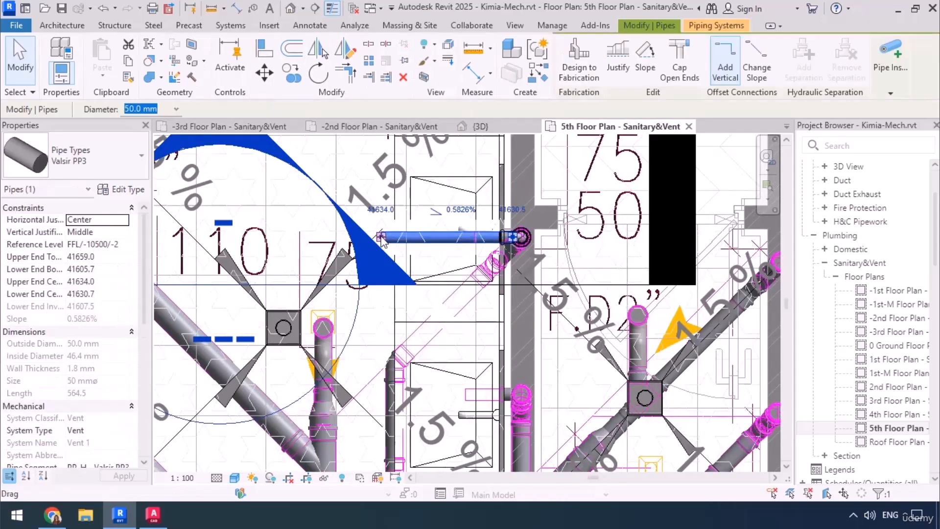
{"action": "left_click_drag", "start_coordinate": [382, 239], "coordinate": [455, 239]}
{"action": "right_click", "coordinate": [455, 238]}
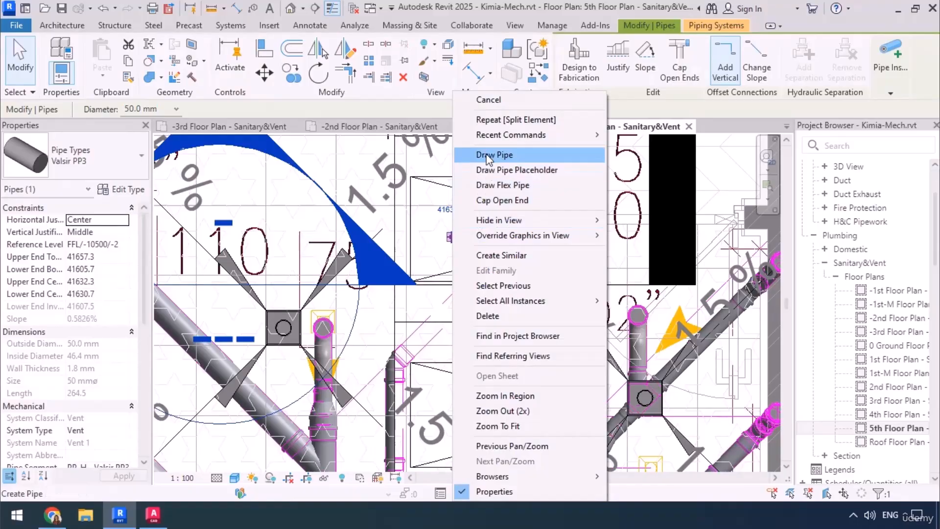
{"action": "left_click", "coordinate": [494, 155]}
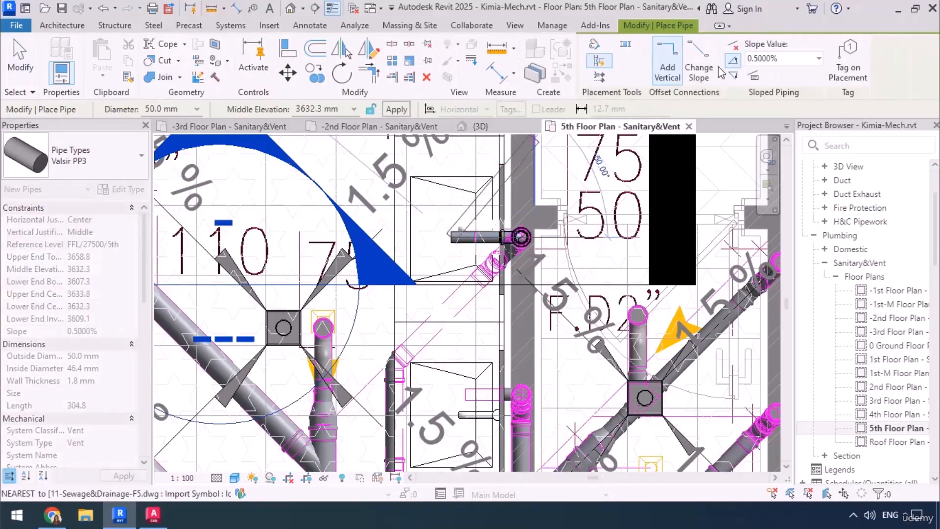
{"action": "scroll", "coordinate": [491, 206], "scroll_direction": "down", "scroll_amount": 4}
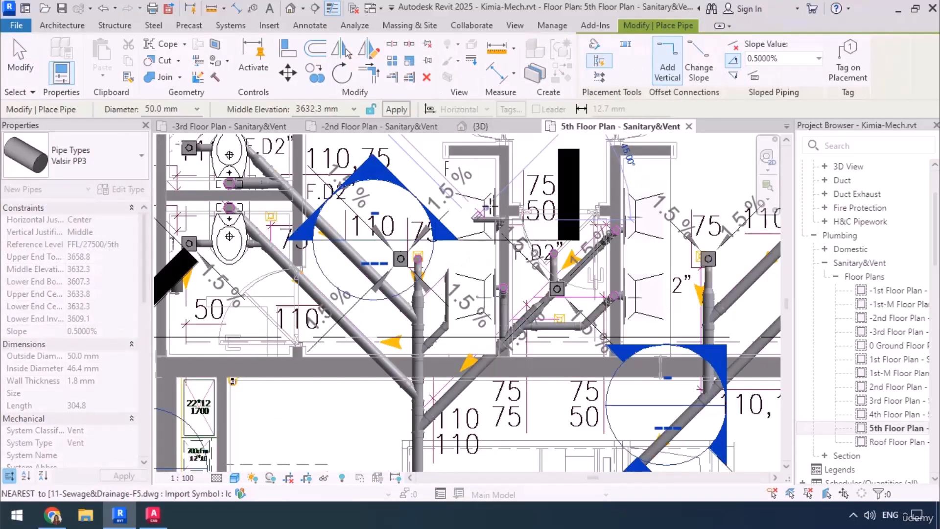
{"action": "scroll", "coordinate": [474, 303], "scroll_direction": "up", "scroll_amount": 3}
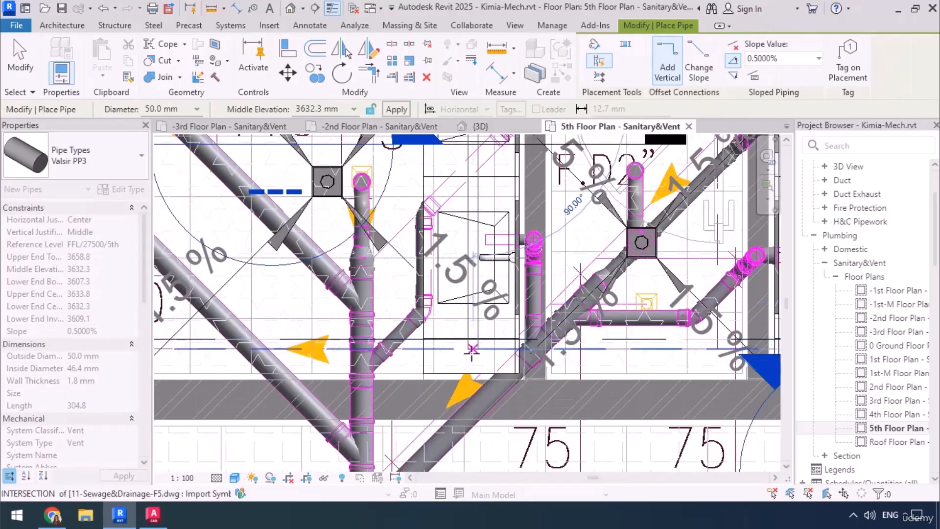
{"action": "scroll", "coordinate": [518, 330], "scroll_direction": "down", "scroll_amount": 3}
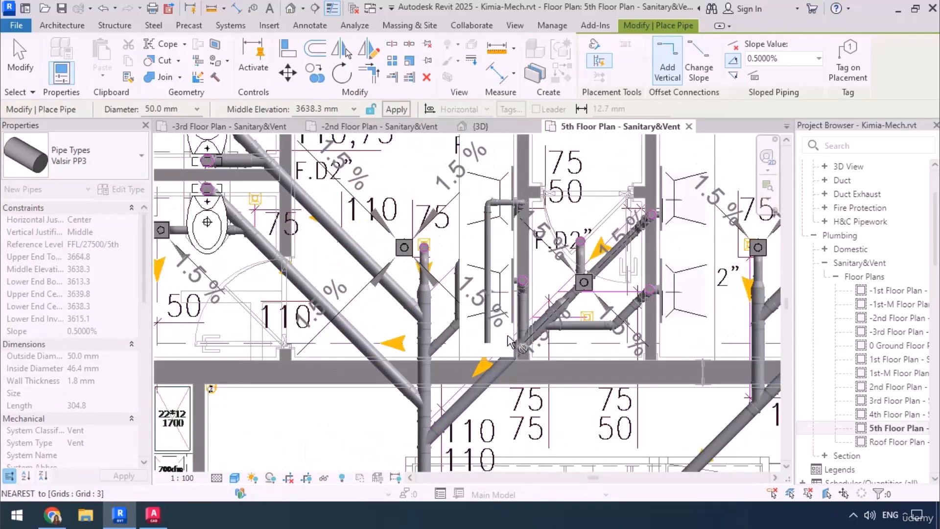
{"action": "scroll", "coordinate": [283, 342], "scroll_direction": "up", "scroll_amount": 5}
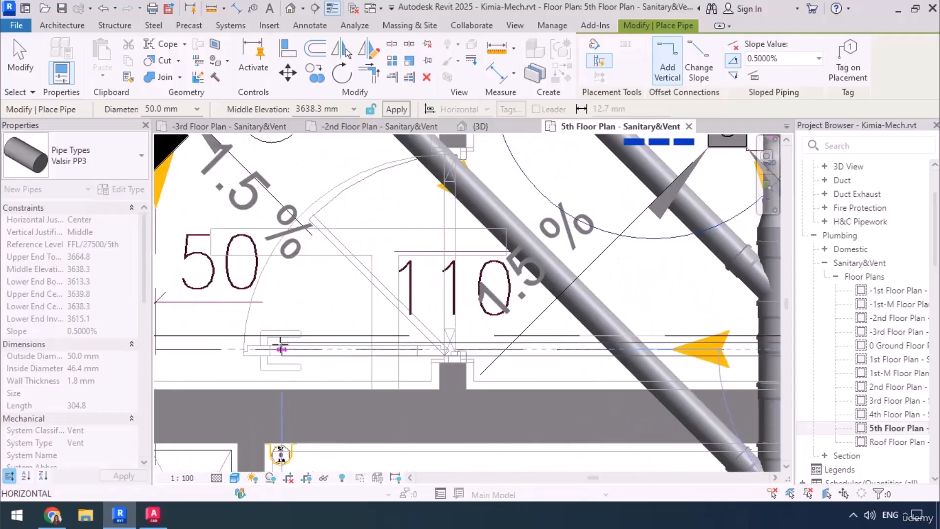
{"action": "left_click", "coordinate": [280, 348]}
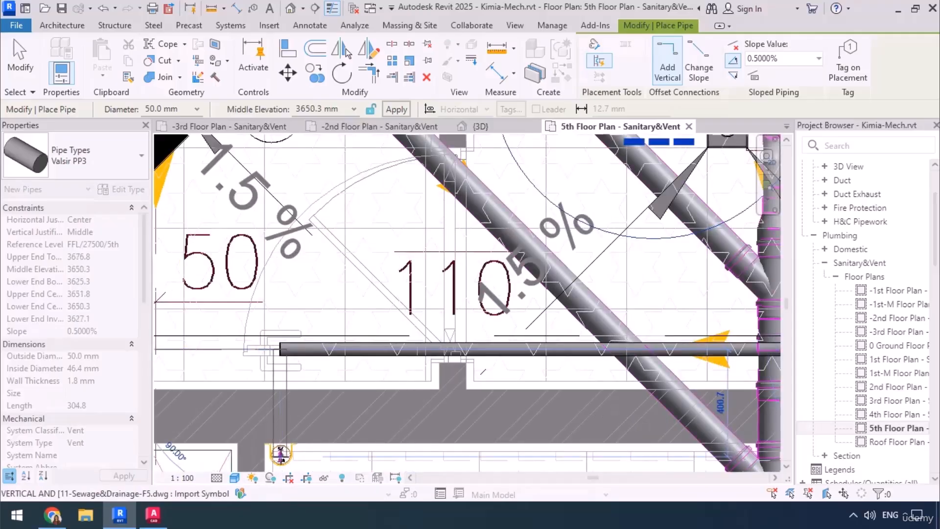
{"action": "left_click", "coordinate": [281, 456]}
{"action": "key", "text": "Escape"}
{"action": "key", "text": "Escape"}
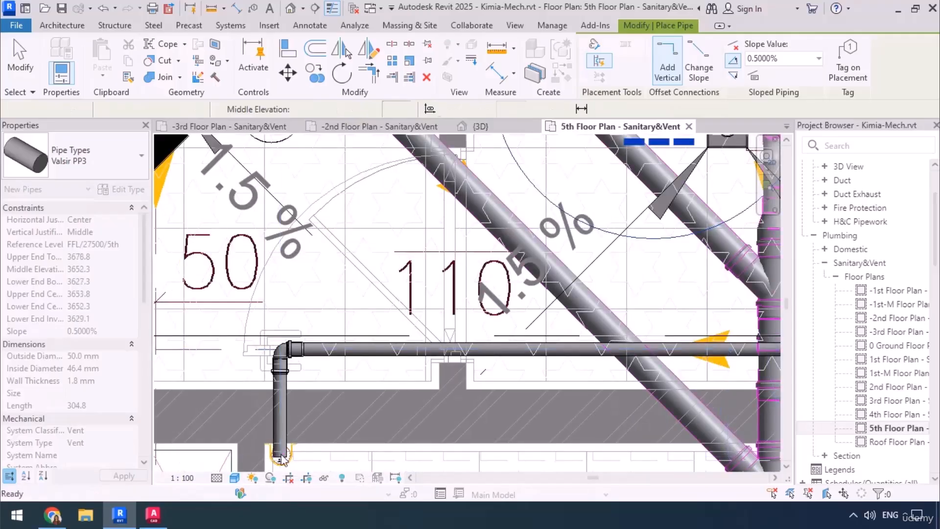
Check the vent route in the AutoCAD drainage drawing, then convert the vent elbow beside the washbasins in Revit into a tee facing the opposite washbasins
{"action": "scroll", "coordinate": [256, 363], "scroll_direction": "down", "scroll_amount": 4}
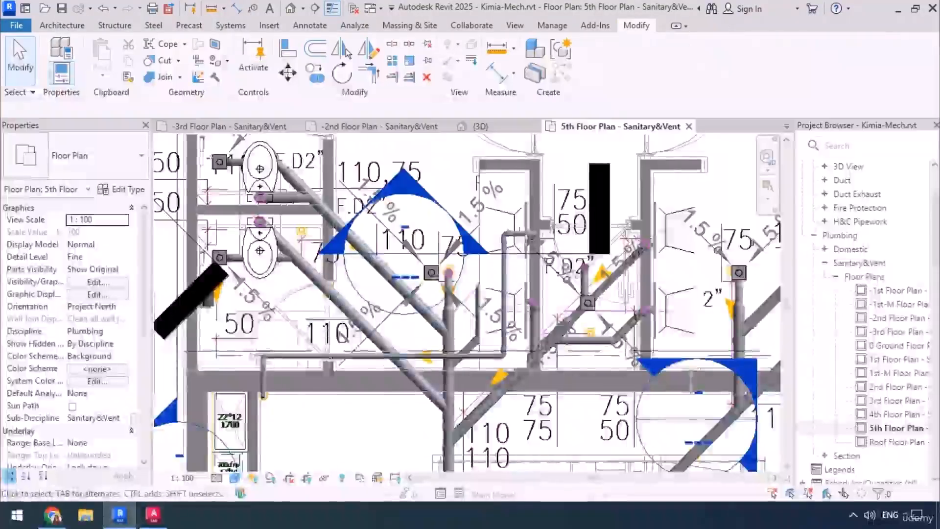
{"action": "left_click", "coordinate": [153, 514]}
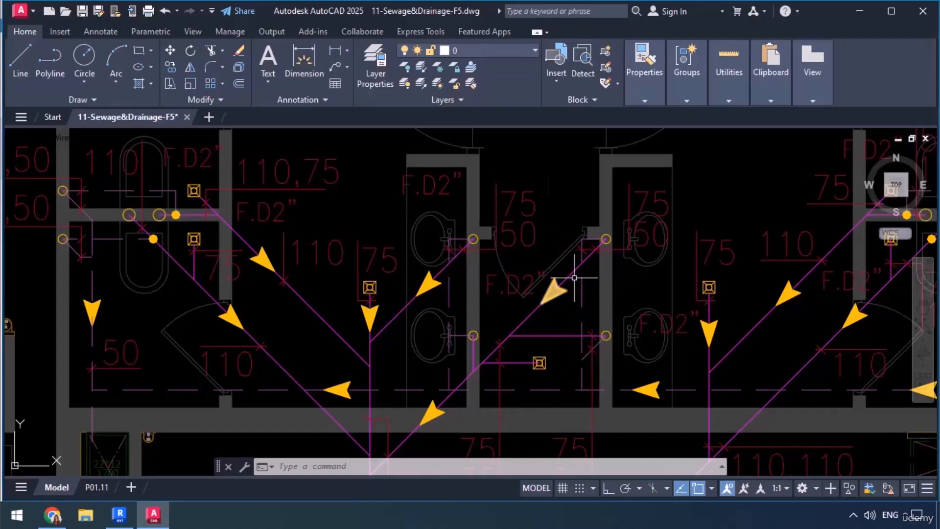
{"action": "left_click", "coordinate": [860, 11]}
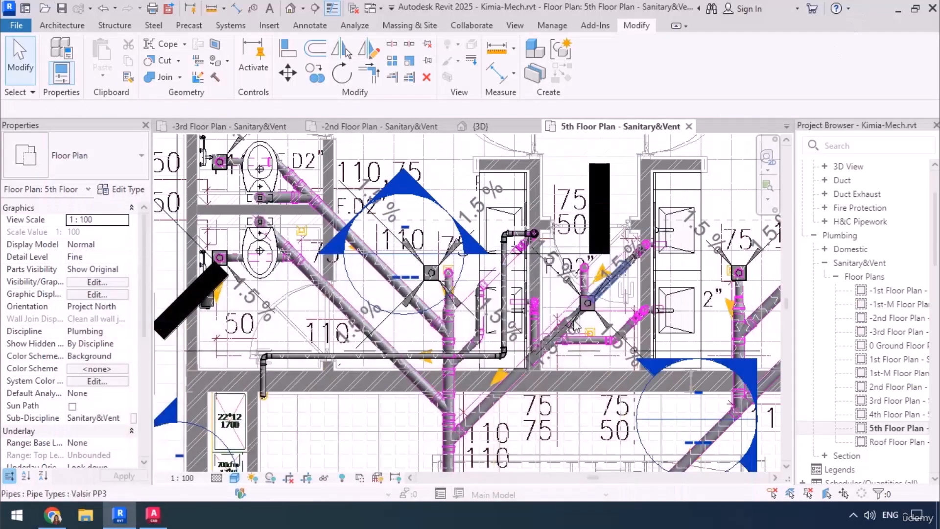
{"action": "scroll", "coordinate": [493, 370], "scroll_direction": "up", "scroll_amount": 5}
{"action": "left_click", "coordinate": [455, 319]}
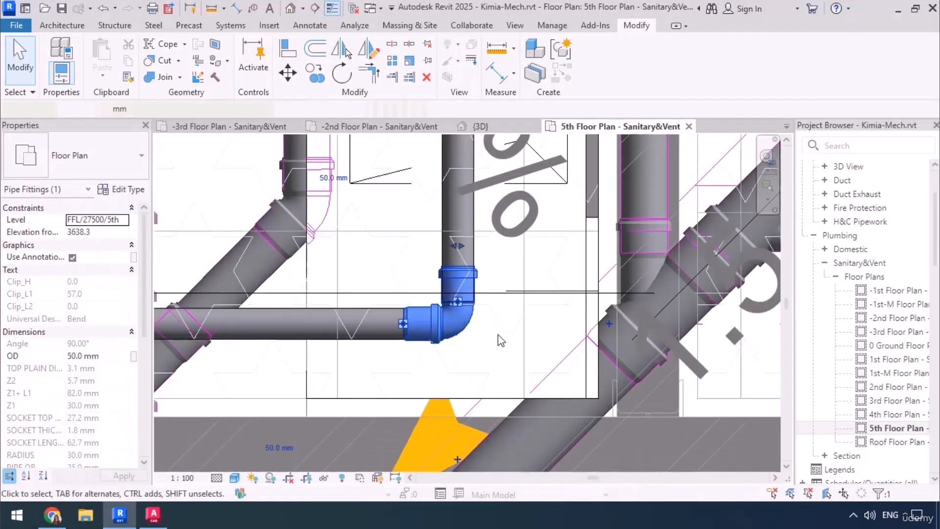
{"action": "left_click", "coordinate": [605, 326]}
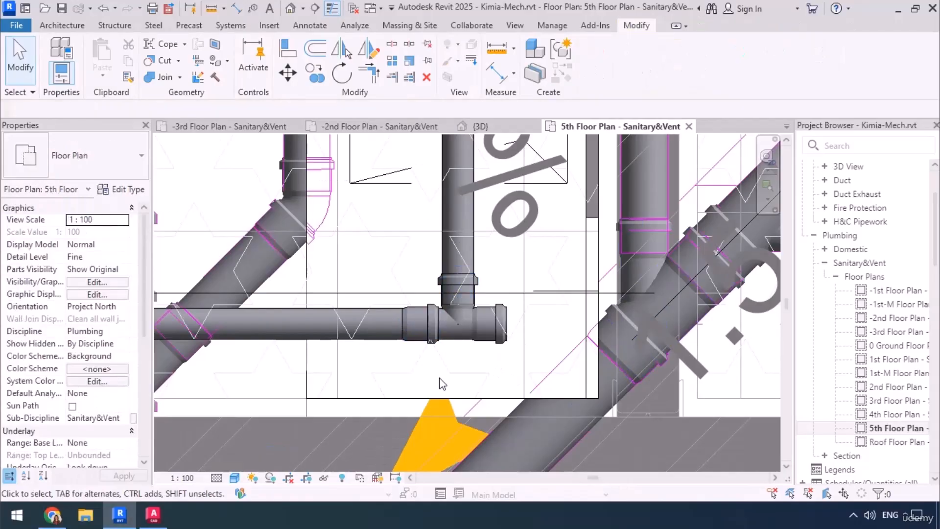
Draw a 50 mm vent pipe from the tee's open end, sloping down 0.5%, along the dashed line to its corner near the opposite wall
{"action": "left_click", "coordinate": [497, 326]}
{"action": "right_click", "coordinate": [476, 325]}
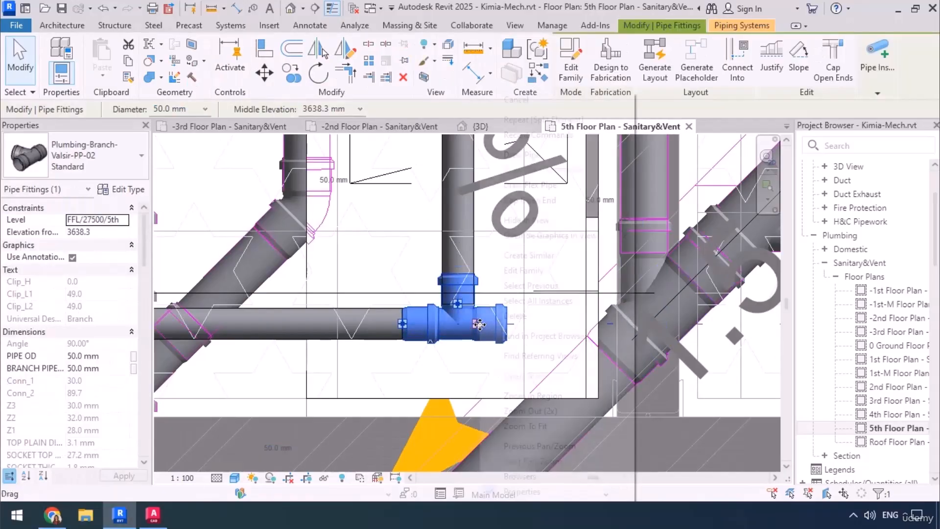
{"action": "left_click", "coordinate": [531, 156]}
{"action": "left_click", "coordinate": [531, 156]}
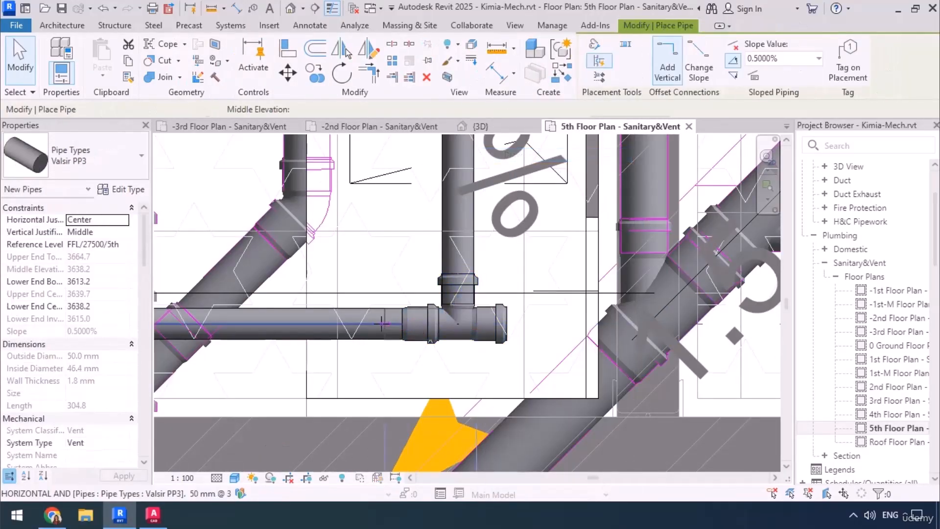
{"action": "scroll", "coordinate": [418, 321], "scroll_direction": "down", "scroll_amount": 3}
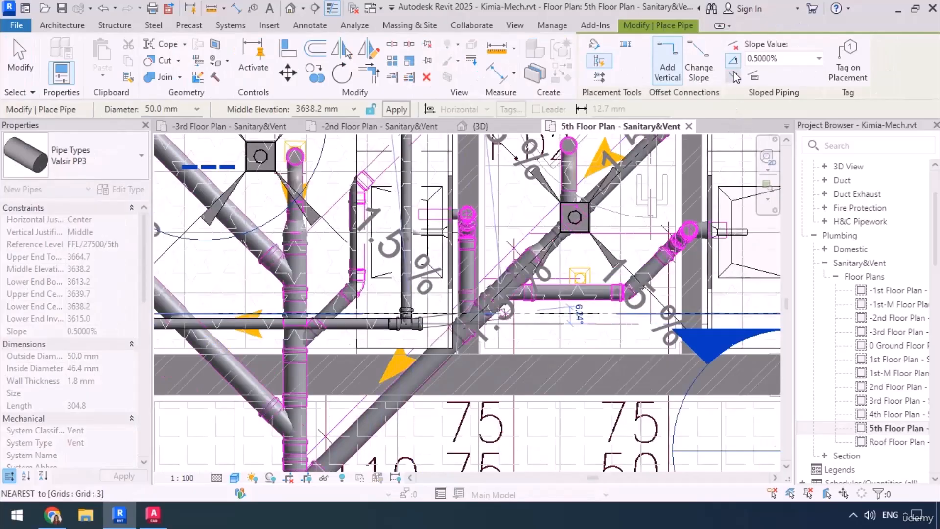
{"action": "left_click", "coordinate": [734, 76]}
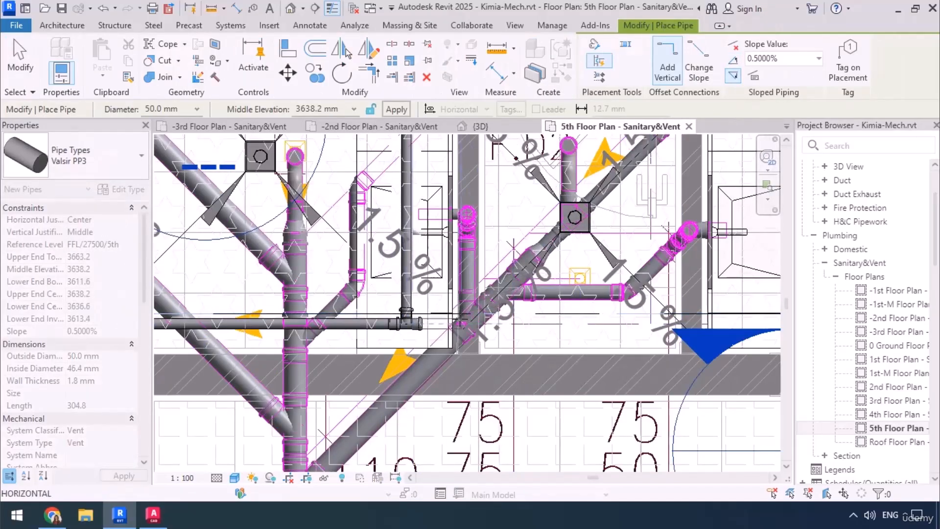
{"action": "middle_click_drag", "start_coordinate": [544, 380], "coordinate": [617, 432]}
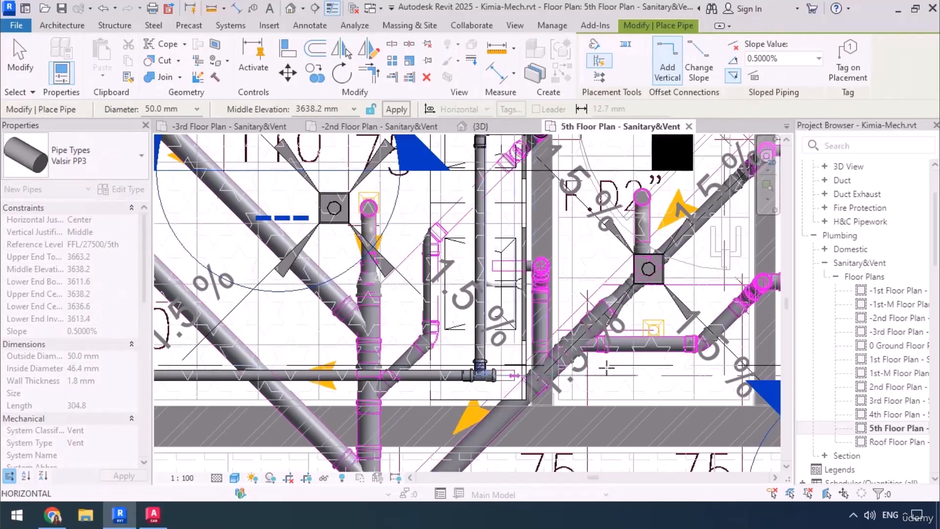
{"action": "middle_click_drag", "start_coordinate": [679, 381], "coordinate": [496, 370]}
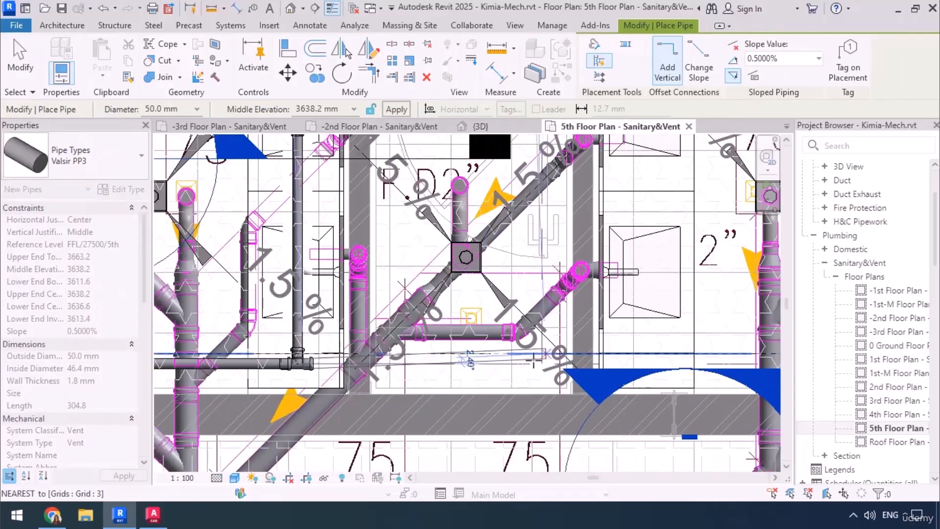
{"action": "scroll", "coordinate": [533, 362], "scroll_direction": "up", "scroll_amount": 2}
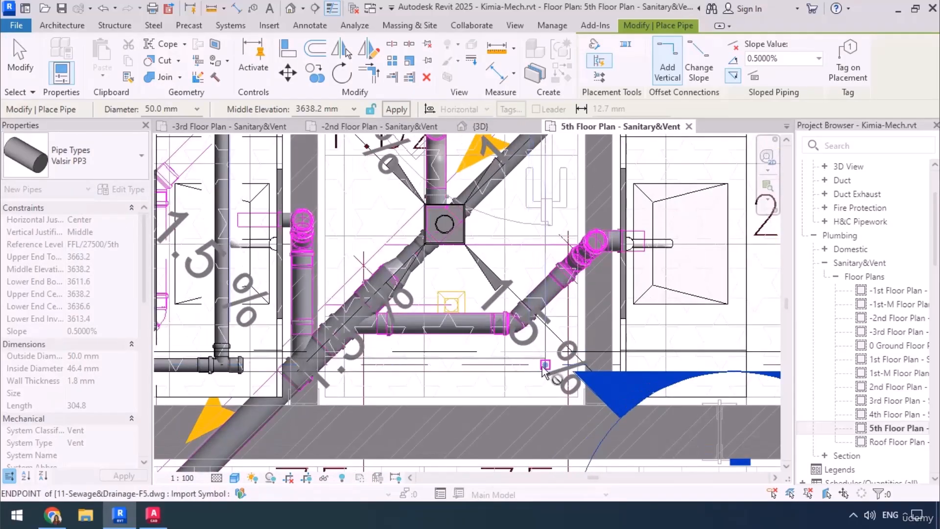
Continue the 50 mm vent pipe parallel to the opposite wall, turn it toward the upper washbasin's riser and end it just short
{"action": "scroll", "coordinate": [538, 384], "scroll_direction": "down", "scroll_amount": 4}
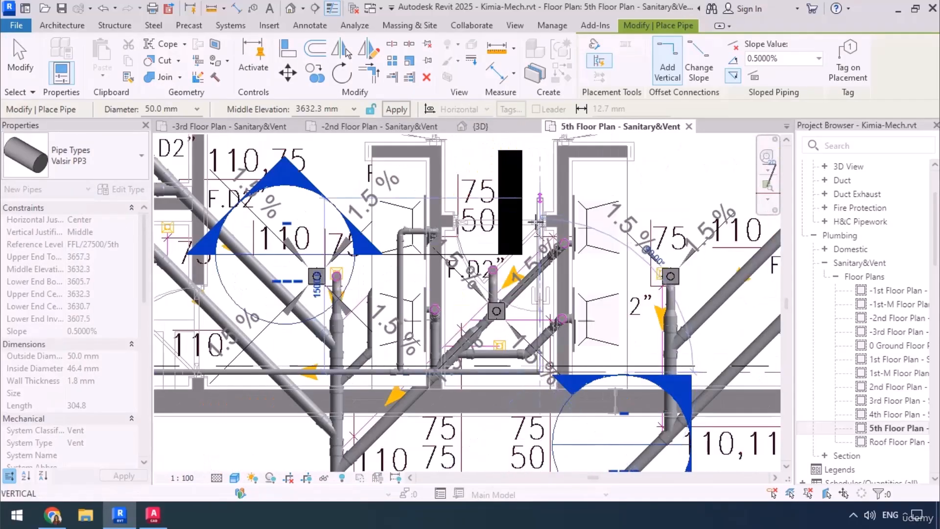
{"action": "scroll", "coordinate": [538, 238], "scroll_direction": "up", "scroll_amount": 4}
{"action": "scroll", "coordinate": [538, 239], "scroll_direction": "up", "scroll_amount": 3}
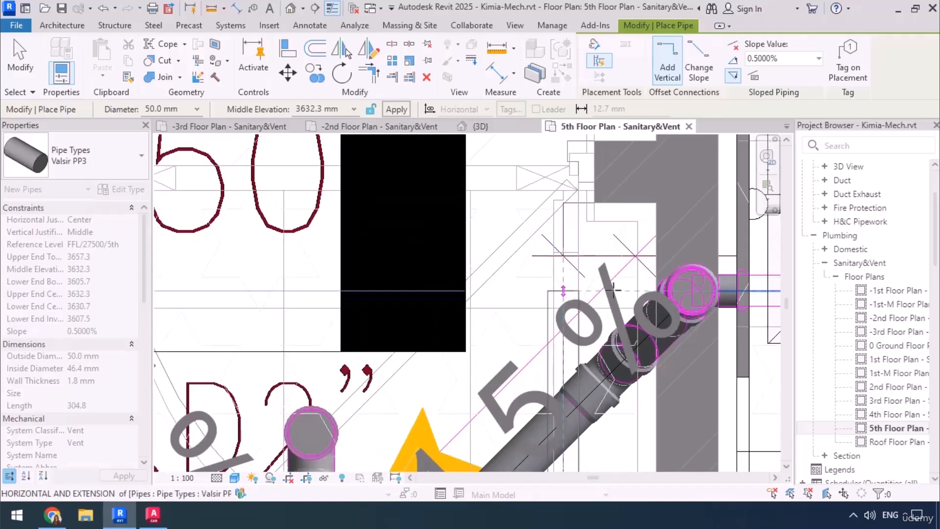
{"action": "left_click", "coordinate": [645, 289]}
{"action": "left_click", "coordinate": [644, 288]}
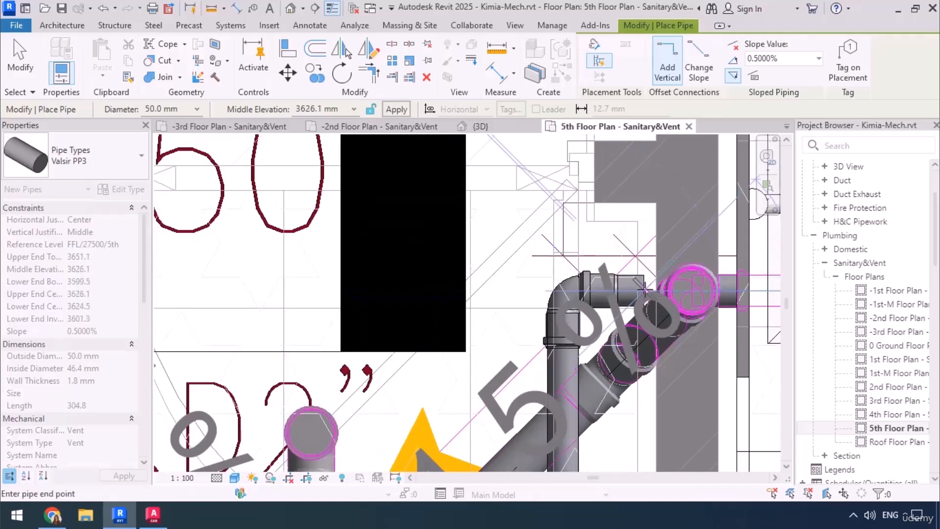
{"action": "key", "text": "Escape"}
{"action": "key", "text": "Escape"}
Open the Section 60 view and examine the new vent stub and the drain riser at the opposite washbasin
{"action": "scroll", "coordinate": [657, 313], "scroll_direction": "down", "scroll_amount": 5}
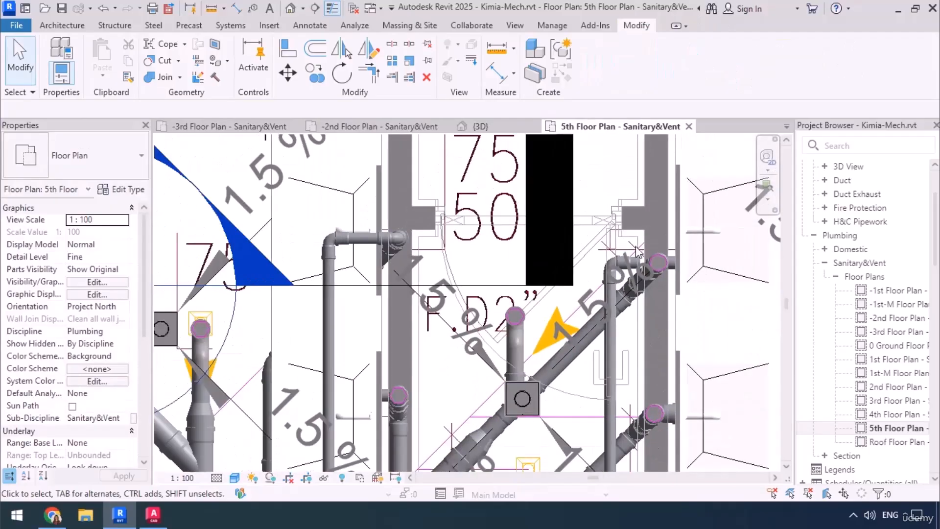
{"action": "middle_click_drag", "start_coordinate": [667, 332], "coordinate": [610, 338]}
{"action": "left_click", "coordinate": [412, 292]}
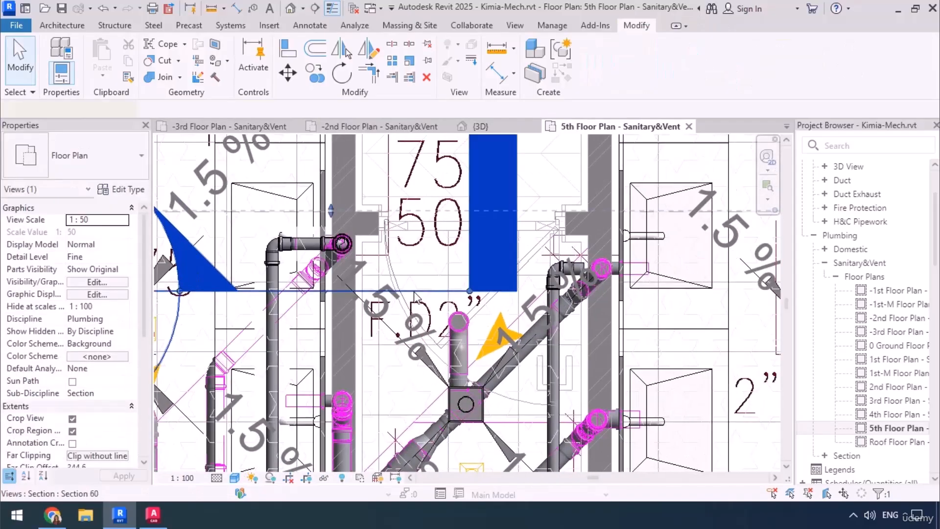
{"action": "right_click", "coordinate": [653, 296]}
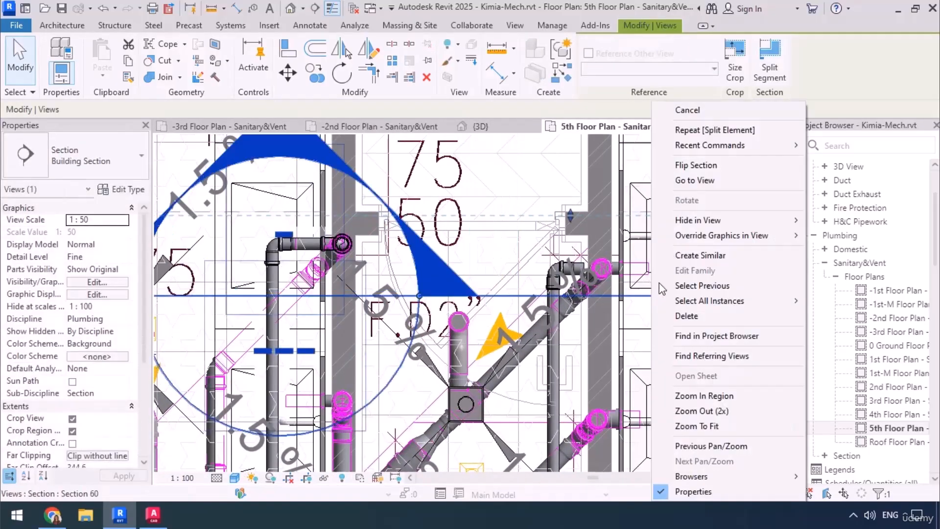
{"action": "left_click", "coordinate": [683, 182]}
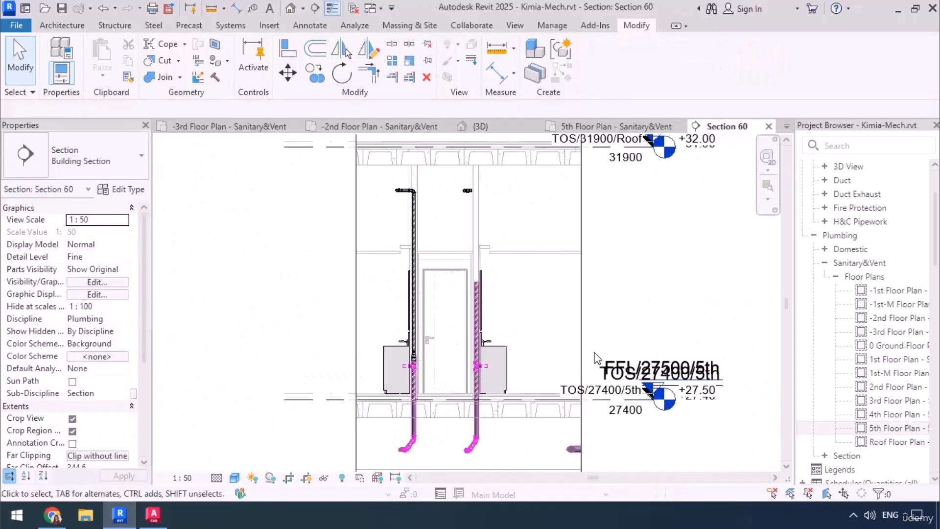
{"action": "scroll", "coordinate": [468, 329], "scroll_direction": "up", "scroll_amount": 2}
{"action": "scroll", "coordinate": [469, 327], "scroll_direction": "up", "scroll_amount": 1}
{"action": "left_click", "coordinate": [486, 371]}
{"action": "middle_click_drag", "start_coordinate": [592, 328], "coordinate": [578, 420]}
{"action": "key", "text": "Escape"}
{"action": "scroll", "coordinate": [549, 298], "scroll_direction": "down", "scroll_amount": 1}
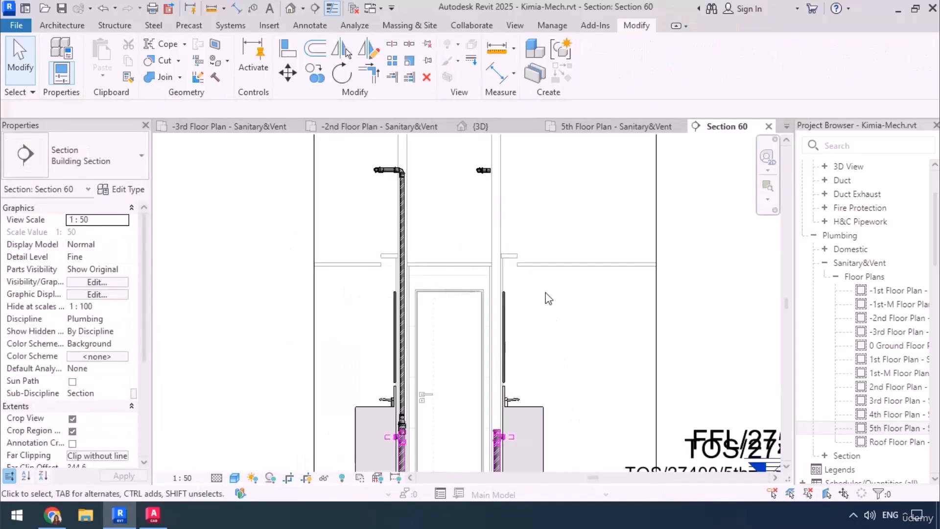
Draw a short vertical 75 mm Valsir PP3 vent pipe upward from the open top of the drain tee at the opposite washbasin
{"action": "key", "text": "i"}
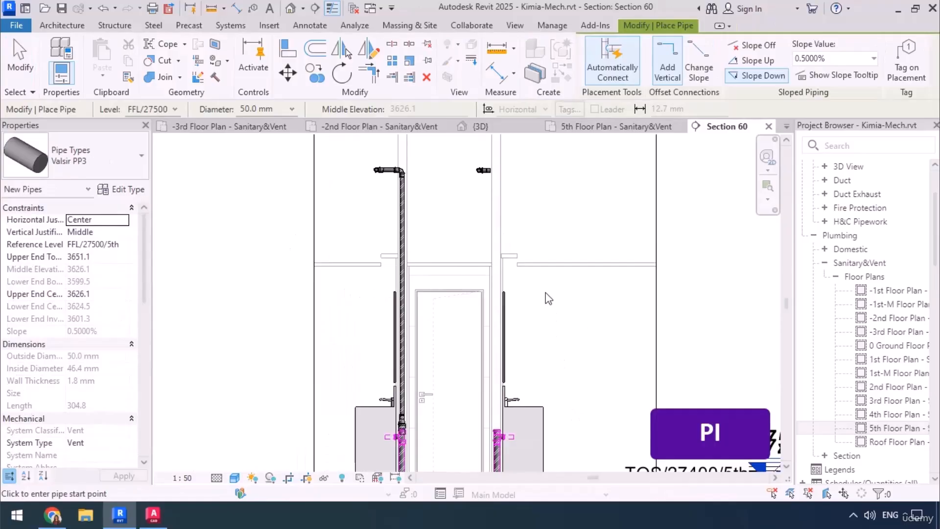
{"action": "left_click", "coordinate": [292, 109]}
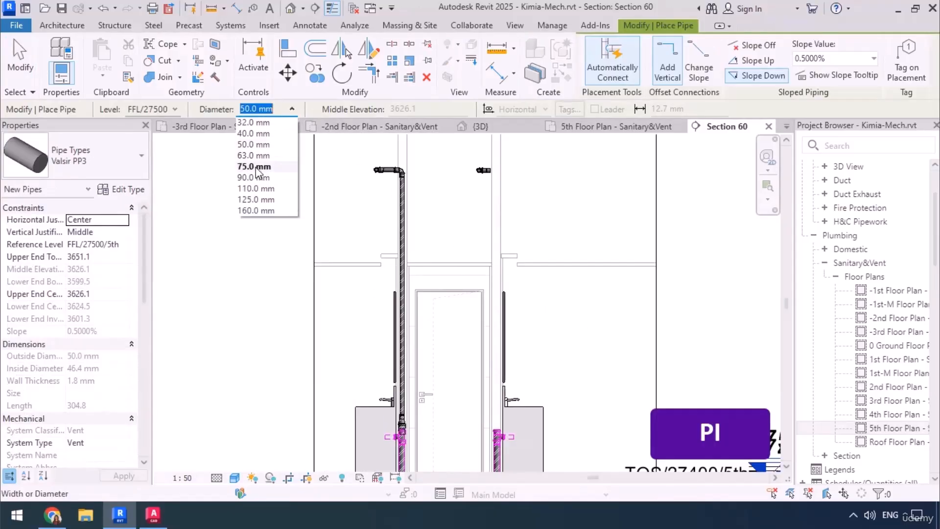
{"action": "left_click", "coordinate": [254, 166]}
{"action": "left_click", "coordinate": [759, 61]}
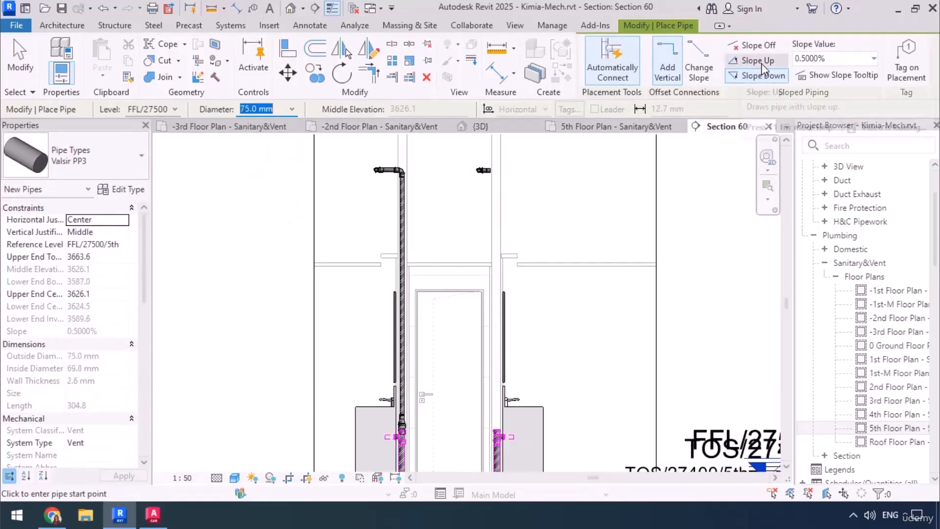
{"action": "scroll", "coordinate": [491, 450], "scroll_direction": "up", "scroll_amount": 4}
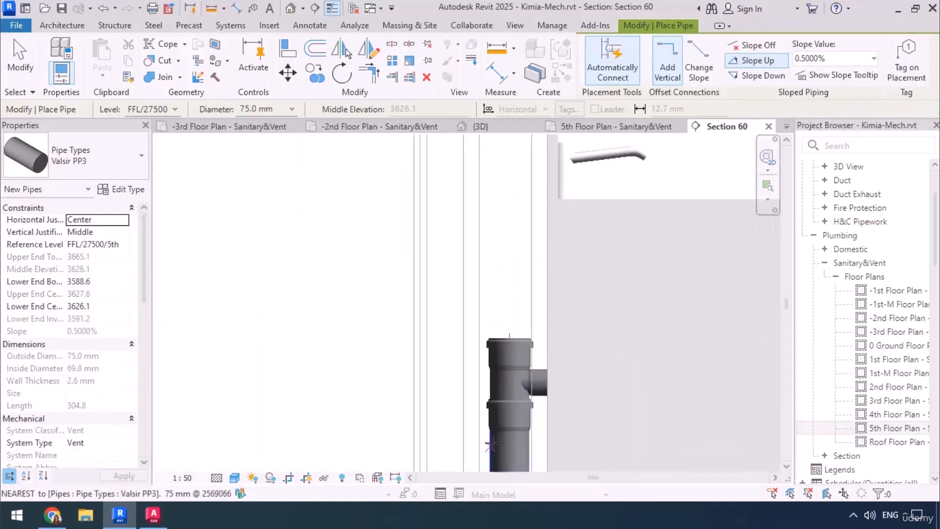
{"action": "left_click", "coordinate": [510, 364]}
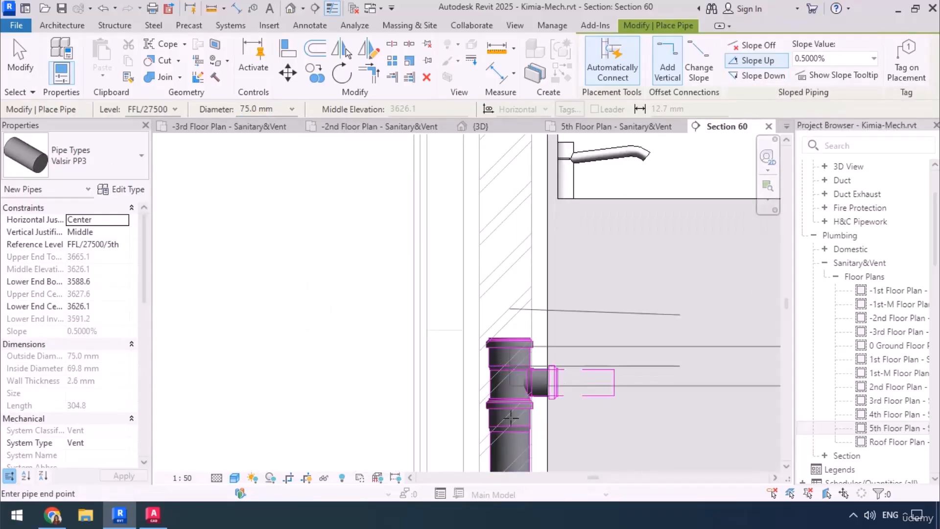
{"action": "scroll", "coordinate": [510, 363], "scroll_direction": "down", "scroll_amount": 3}
{"action": "left_click", "coordinate": [511, 343]}
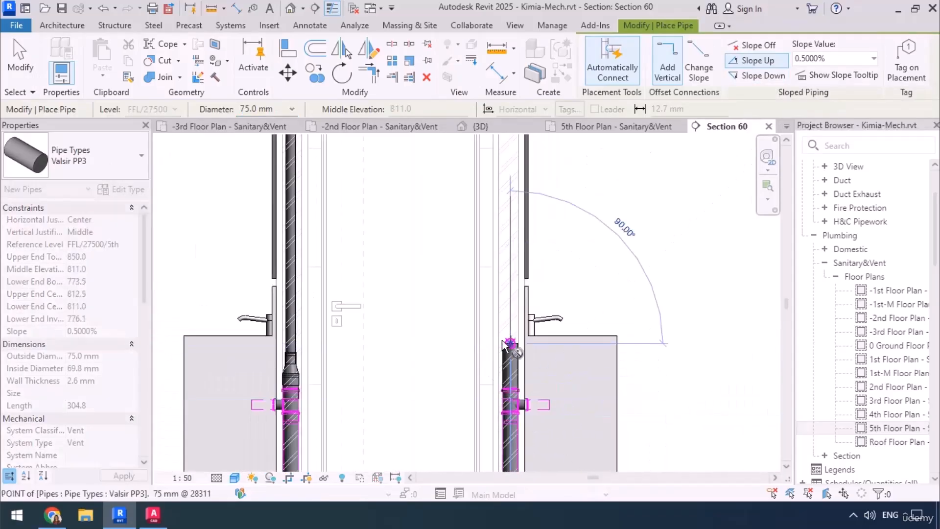
Continue the riser as a 50 mm vertical vent pipe to just below the vent stub, and trim both pipes into an elbow
{"action": "left_click", "coordinate": [290, 110]}
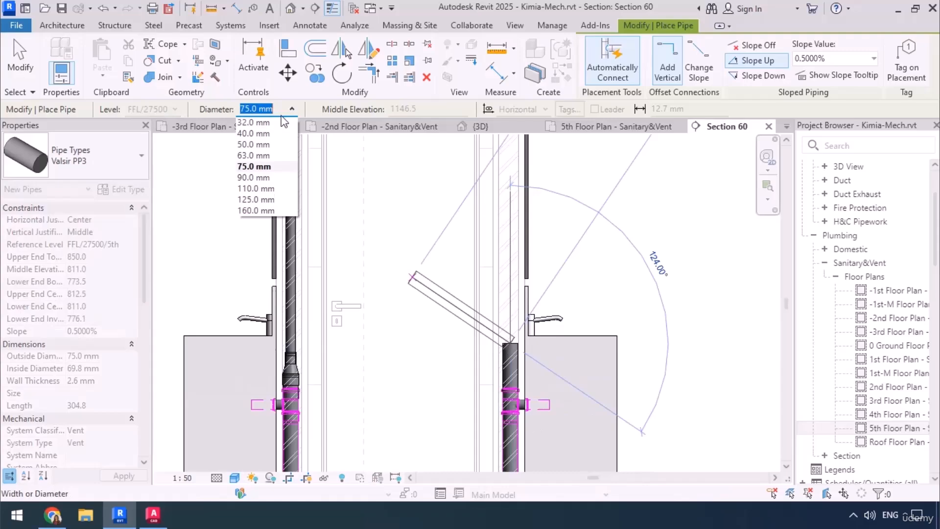
{"action": "left_click", "coordinate": [259, 145]}
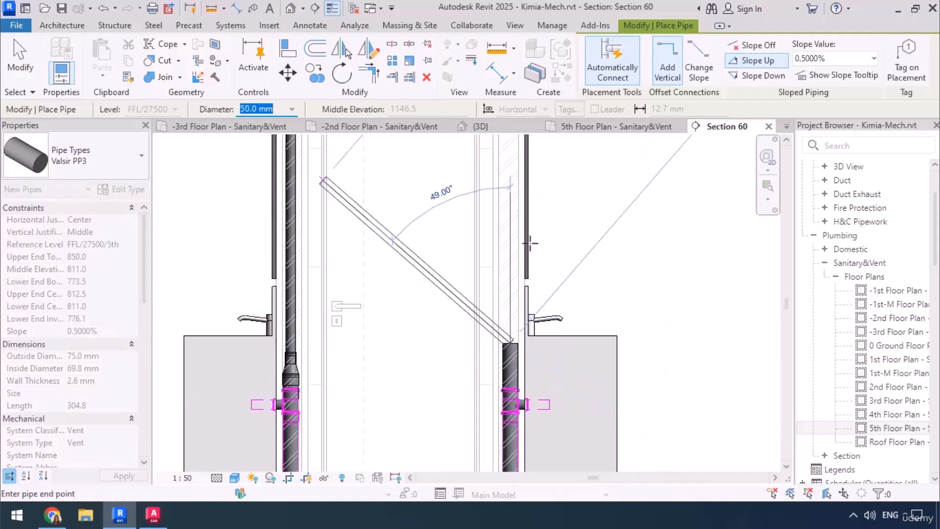
{"action": "left_click", "coordinate": [513, 268]}
{"action": "scroll", "coordinate": [517, 383], "scroll_direction": "down", "scroll_amount": 4}
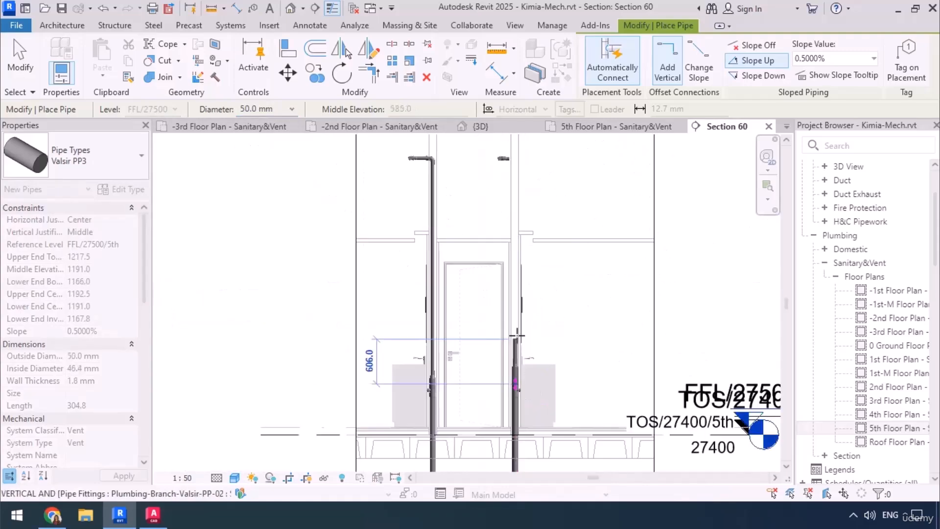
{"action": "scroll", "coordinate": [514, 184], "scroll_direction": "up", "scroll_amount": 8}
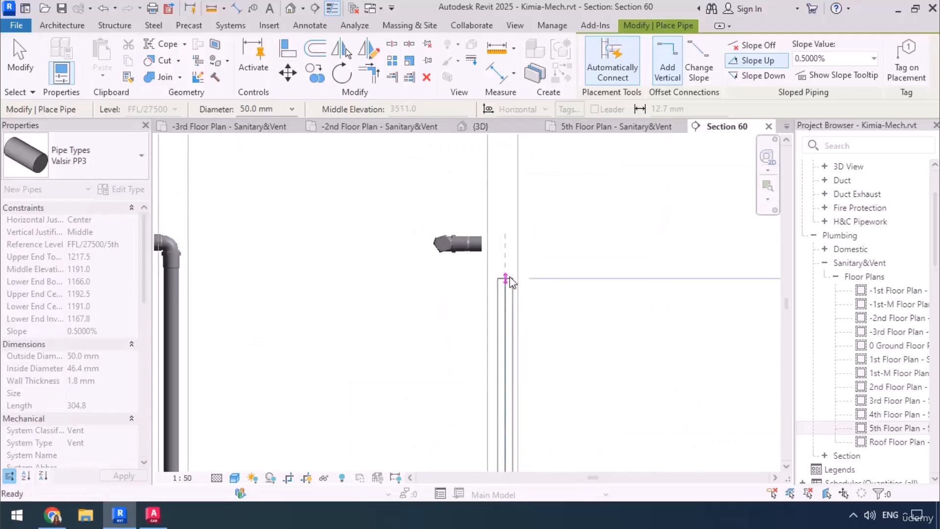
{"action": "left_click", "coordinate": [504, 253]}
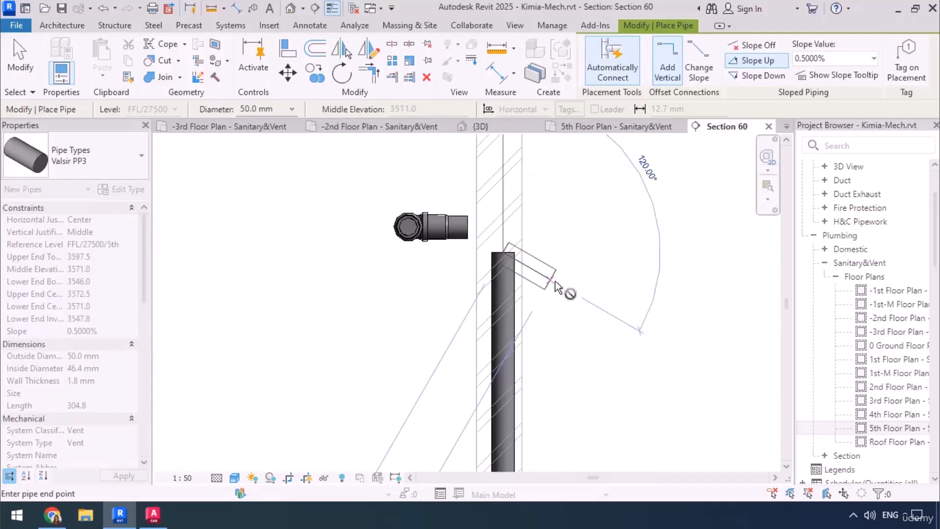
{"action": "key", "text": "Escape"}
{"action": "key", "text": "Escape"}
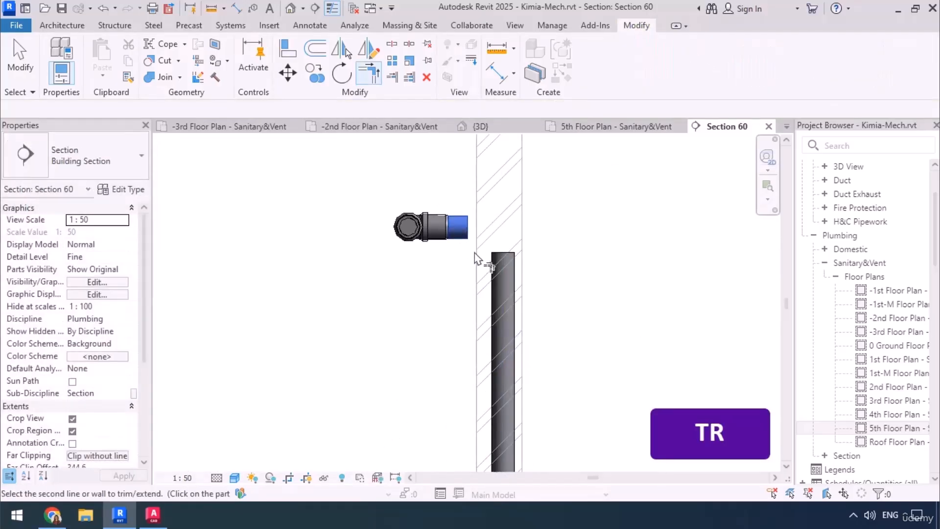
{"action": "scroll", "coordinate": [590, 293], "scroll_direction": "down", "scroll_amount": 5}
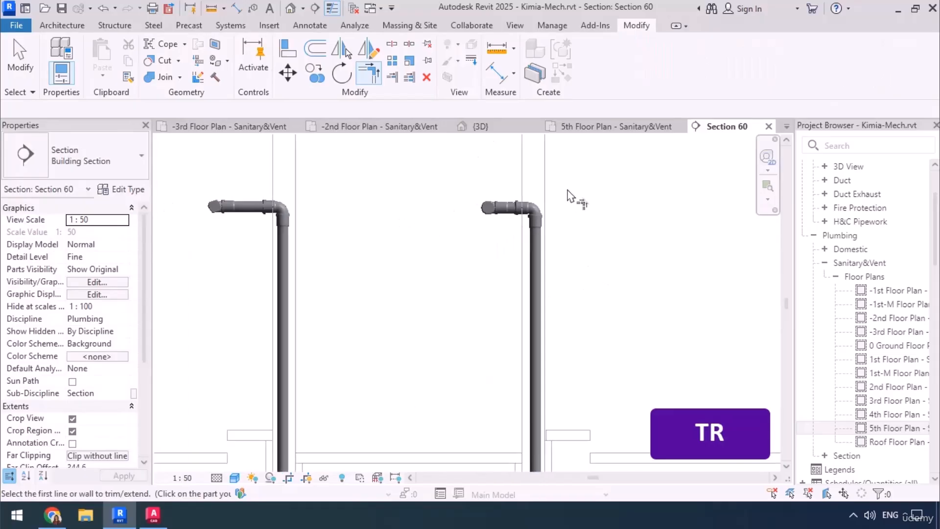
Nudge the 75 to 50 mm reducer on the new riser down closer to the drain tee
{"action": "scroll", "coordinate": [466, 308], "scroll_direction": "up", "scroll_amount": 6}
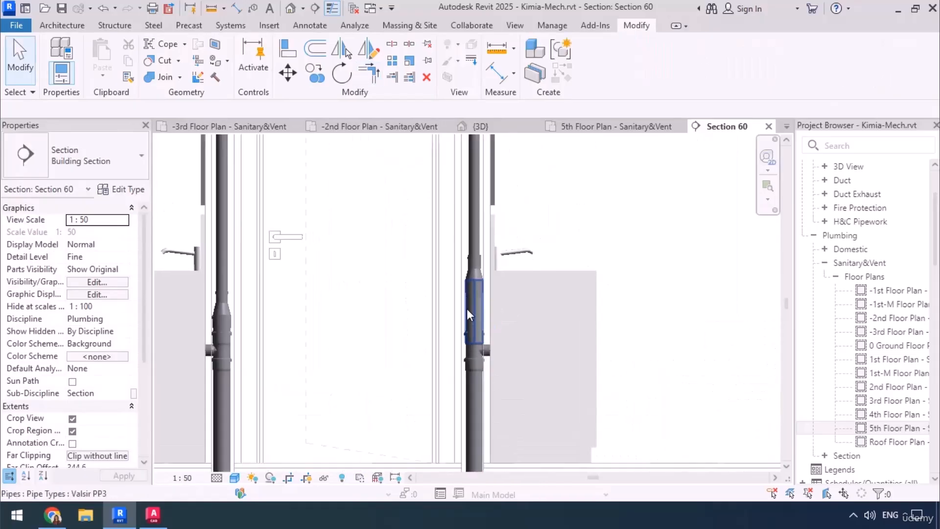
{"action": "left_click", "coordinate": [474, 242]}
{"action": "key", "text": "Down"}
{"action": "key", "text": "Down"}
{"action": "key", "text": "Down"}
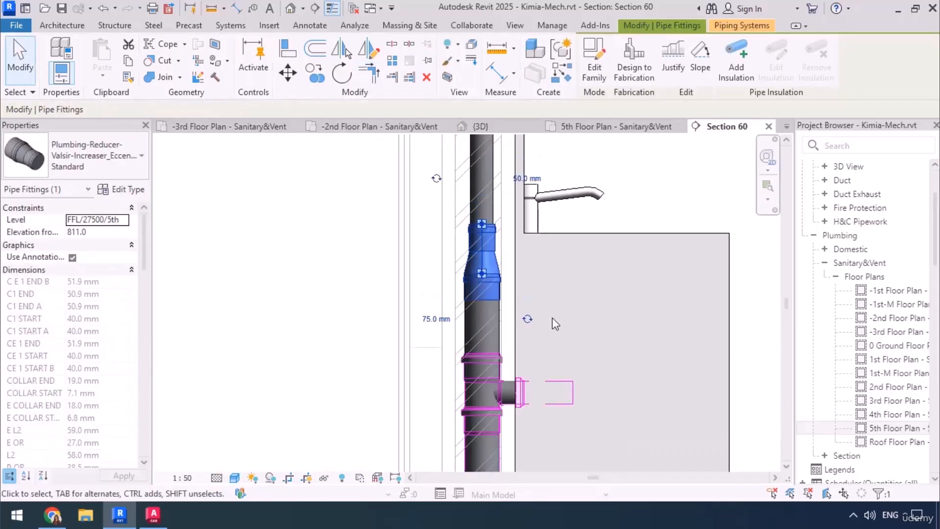
Return to the 5th Floor Plan - Sanitary&Vent view and close all inactive views
{"action": "left_click", "coordinate": [582, 130]}
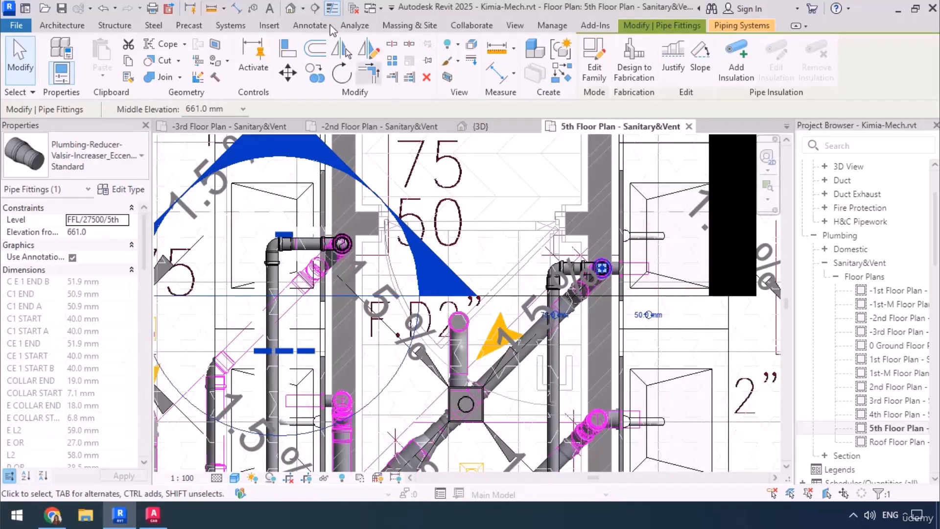
{"action": "left_click", "coordinate": [353, 11]}
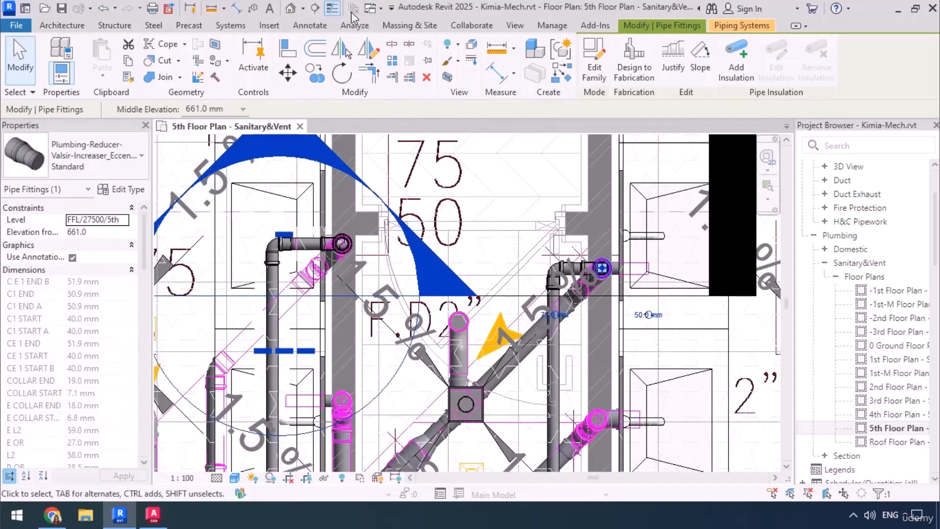
{"action": "scroll", "coordinate": [532, 384], "scroll_direction": "down", "scroll_amount": 3}
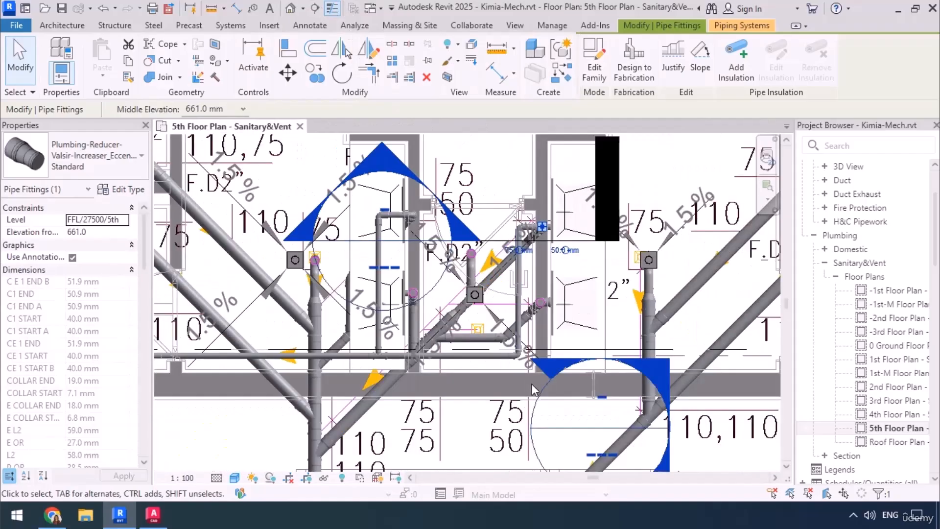
{"action": "scroll", "coordinate": [583, 252], "scroll_direction": "up", "scroll_amount": 5}
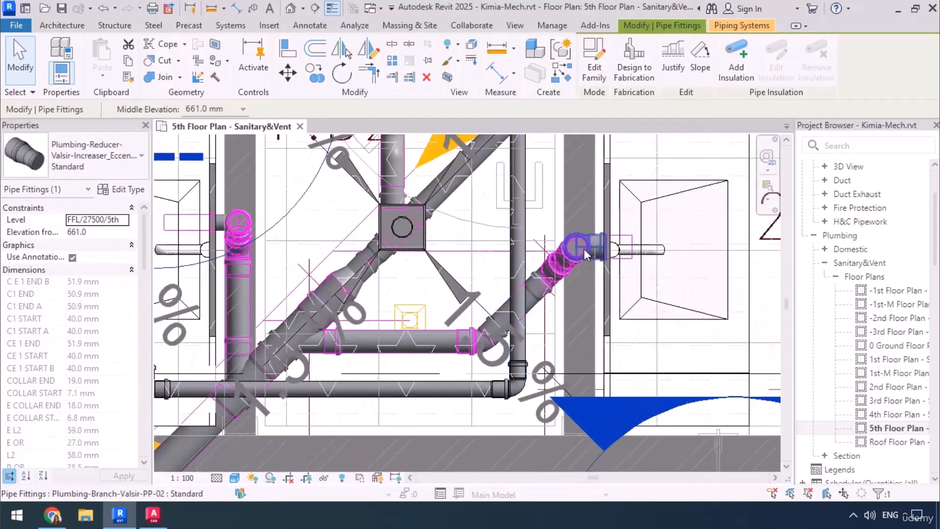
Move the Section 60 line down the plan to just below the lower washbasin risers
{"action": "scroll", "coordinate": [508, 418], "scroll_direction": "down", "scroll_amount": 3}
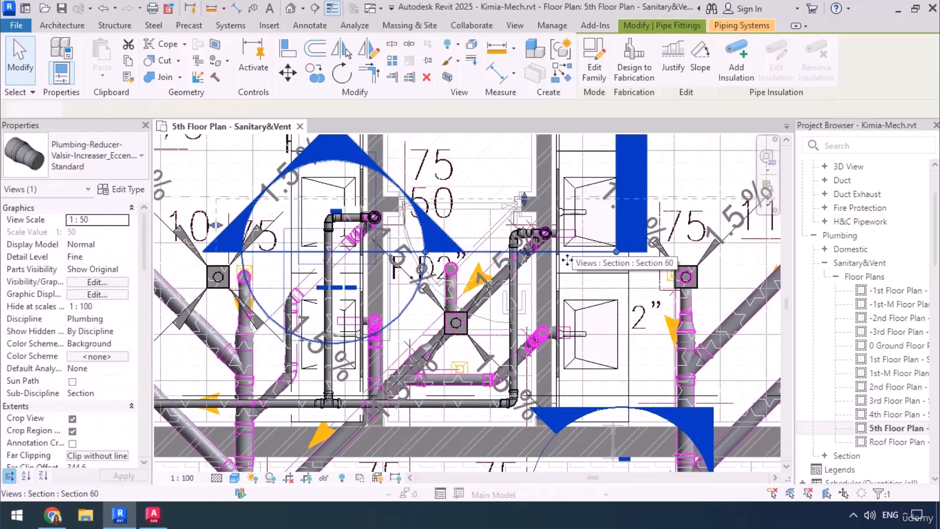
{"action": "left_click", "coordinate": [570, 254]}
{"action": "left_click_drag", "start_coordinate": [558, 350], "coordinate": [558, 352]}
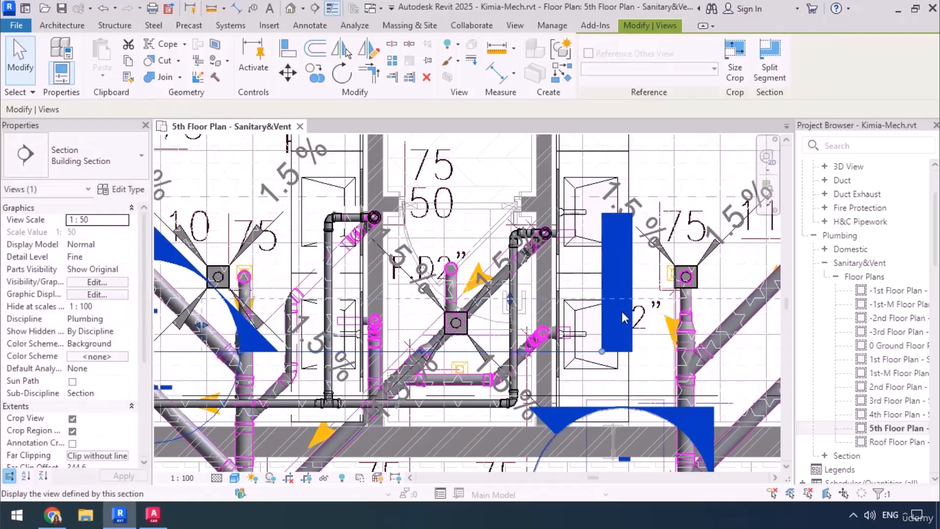
{"action": "scroll", "coordinate": [546, 381], "scroll_direction": "up", "scroll_amount": 3}
{"action": "scroll", "coordinate": [495, 276], "scroll_direction": "up", "scroll_amount": 2}
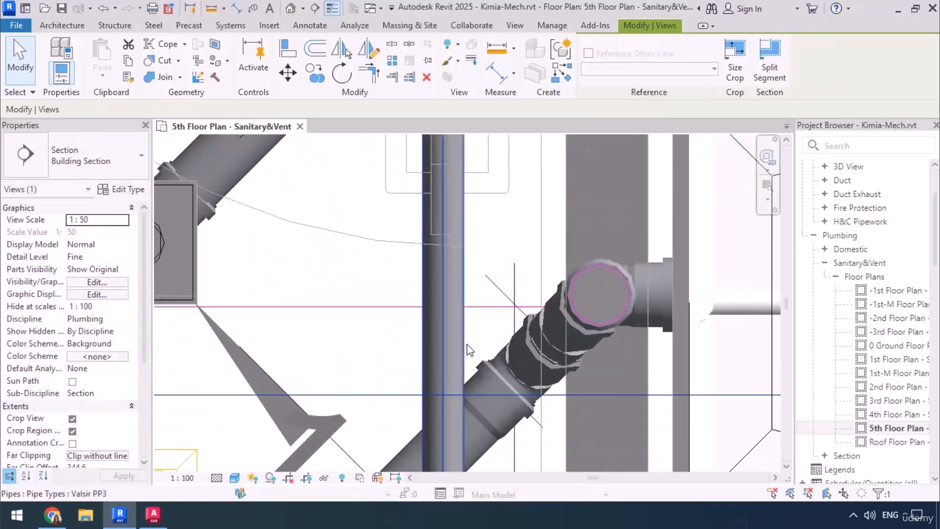
{"action": "key", "text": "Escape"}
Draw a 50 mm branch sloping down 0.5% from the right-hand vent pipe, inheriting its elevation, to just short of the lower washbasin's riser
{"action": "scroll", "coordinate": [499, 354], "scroll_direction": "up", "scroll_amount": 2}
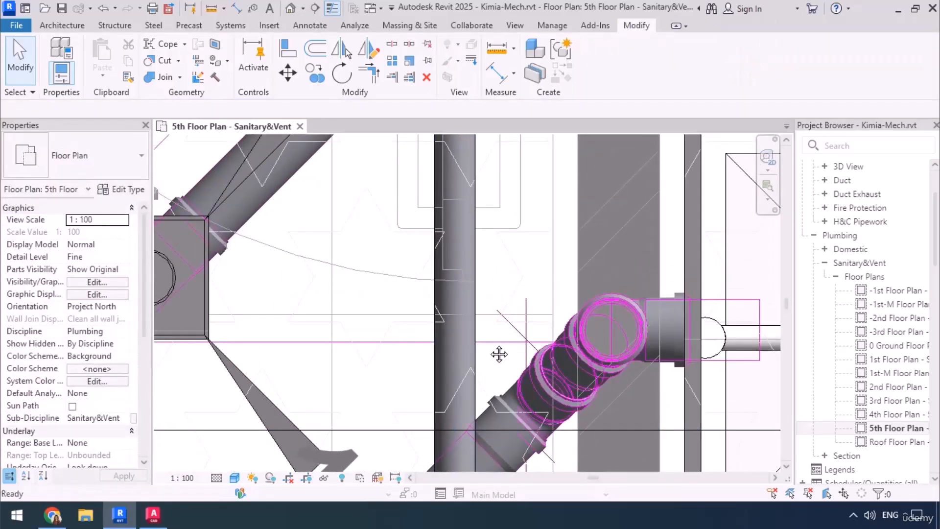
{"action": "key", "text": "p"}
{"action": "key", "text": "i"}
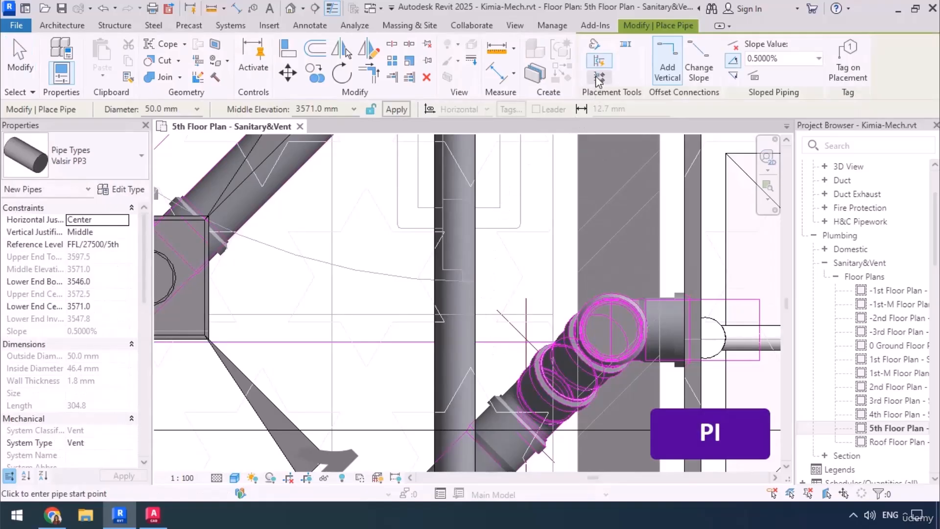
{"action": "left_click", "coordinate": [733, 77]}
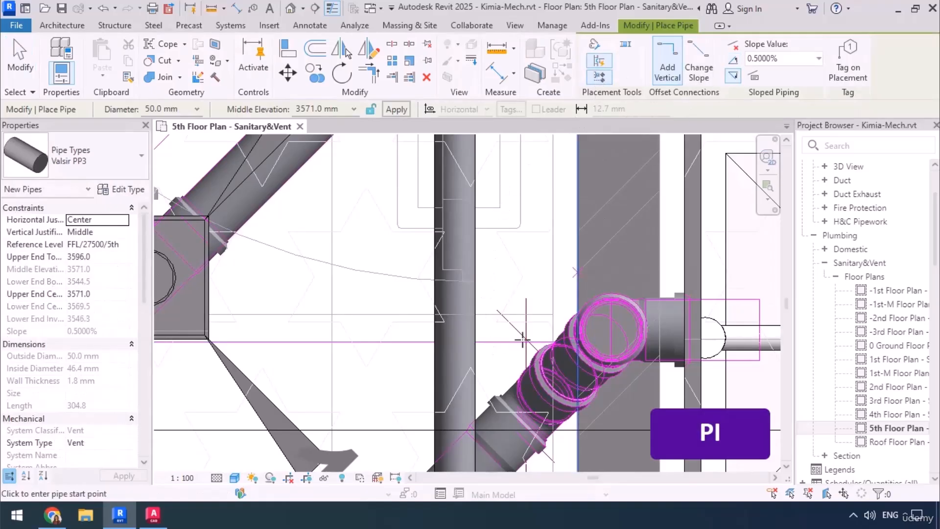
{"action": "left_click", "coordinate": [456, 328]}
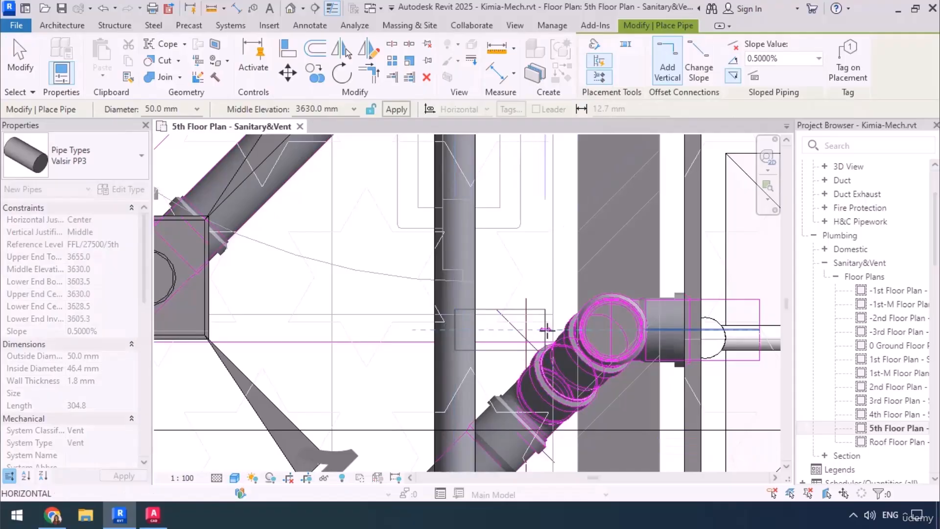
{"action": "scroll", "coordinate": [547, 330], "scroll_direction": "down", "scroll_amount": 4}
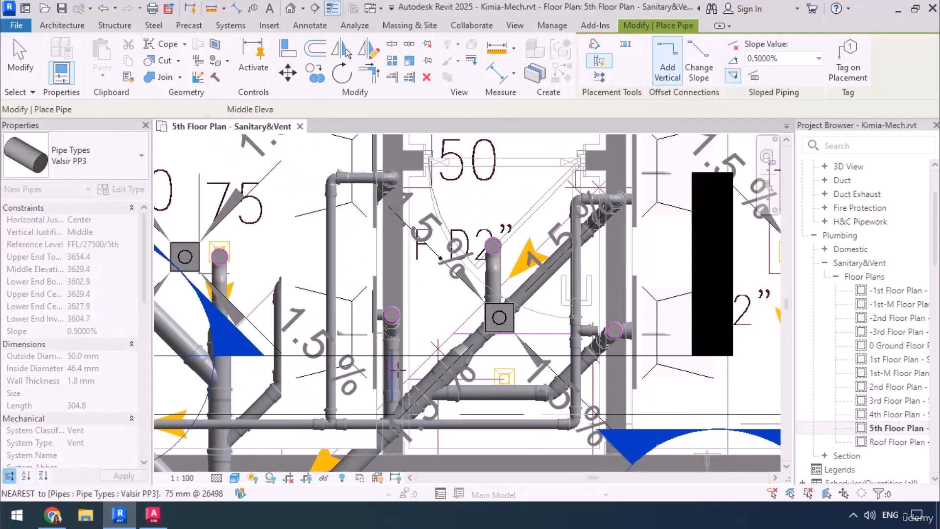
Try to draw a short 50 mm branch from the left-hand vent pipe toward the lower left washbasin's riser
{"action": "scroll", "coordinate": [294, 316], "scroll_direction": "up", "scroll_amount": 5}
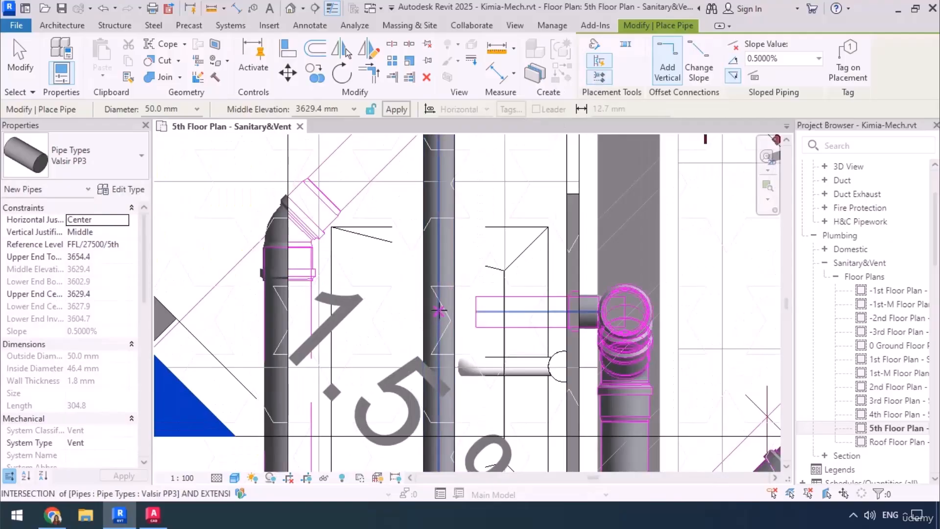
{"action": "left_click", "coordinate": [553, 311]}
{"action": "left_click", "coordinate": [554, 311]}
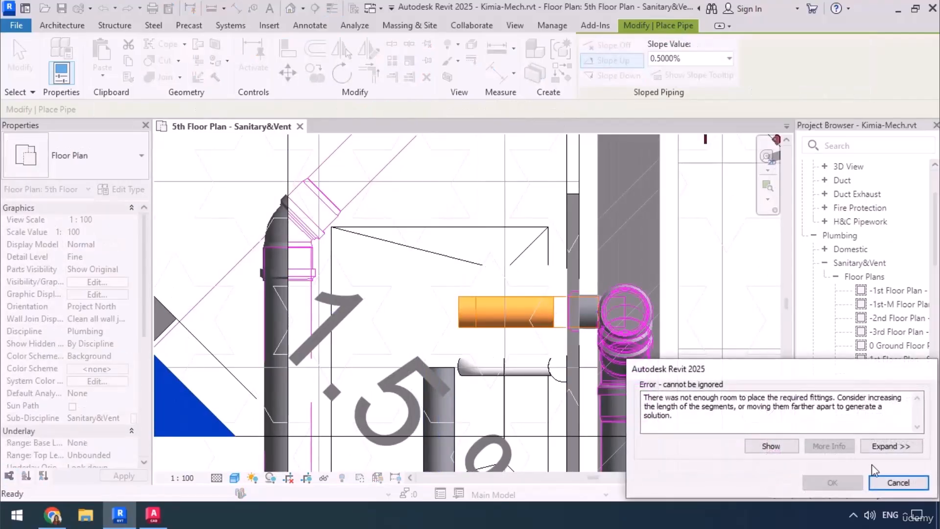
{"action": "left_click", "coordinate": [897, 482]}
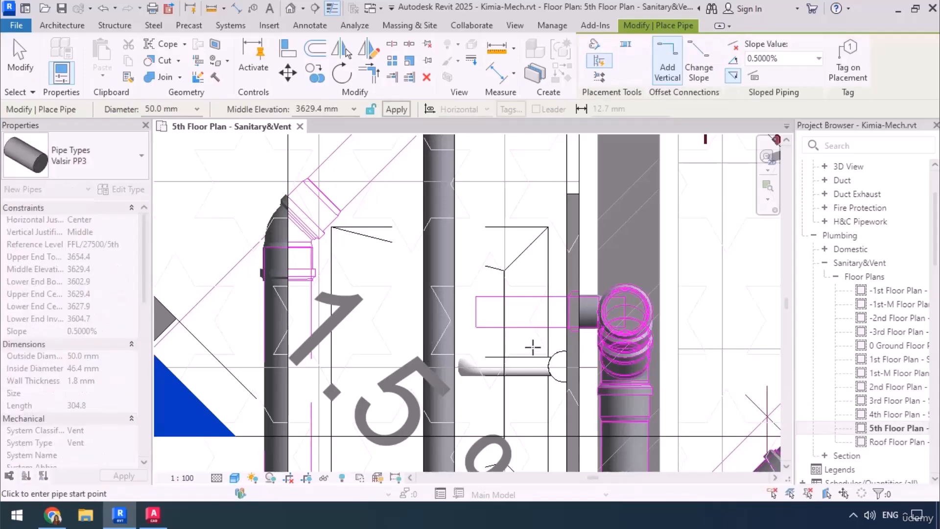
Draw a longer 50 mm branch sloping down 0.5% from the left-hand vent pipe through the wall, ending past the lower left washbasin's riser
{"action": "left_click", "coordinate": [437, 314]}
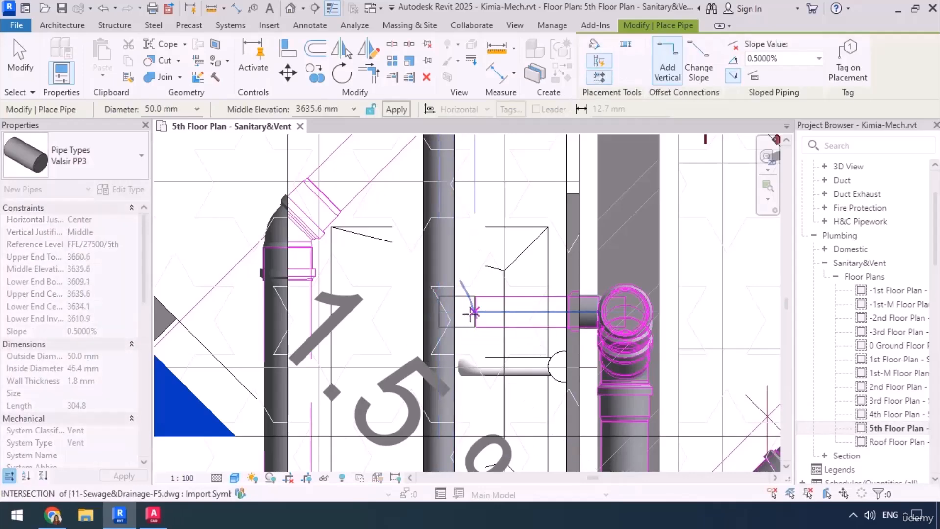
{"action": "scroll", "coordinate": [549, 309], "scroll_direction": "up", "scroll_amount": 4}
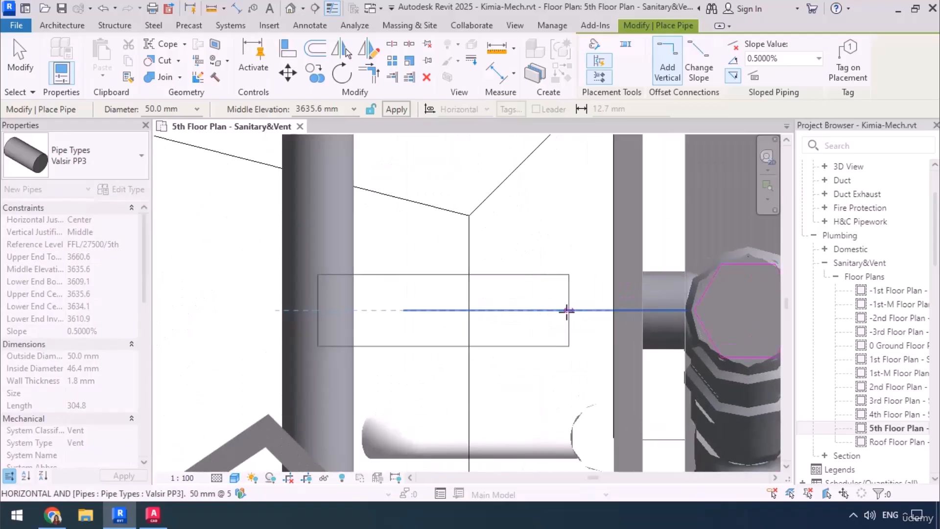
{"action": "scroll", "coordinate": [571, 312], "scroll_direction": "down", "scroll_amount": 1}
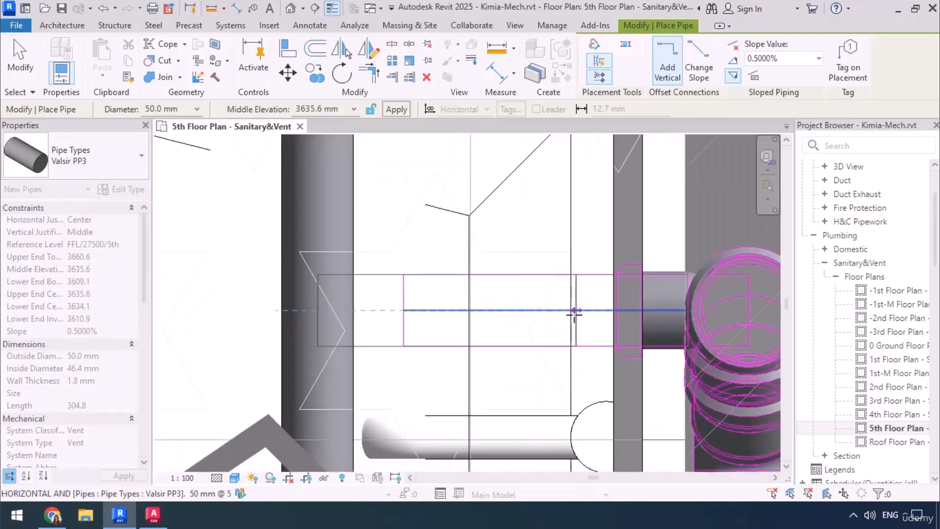
{"action": "scroll", "coordinate": [494, 291], "scroll_direction": "down", "scroll_amount": 3}
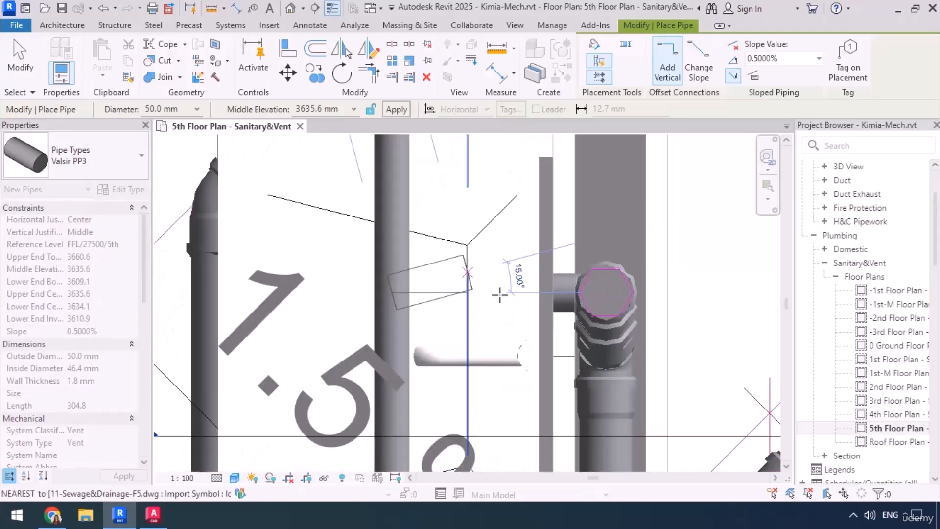
{"action": "left_click", "coordinate": [664, 328]}
{"action": "key", "text": "Escape"}
{"action": "key", "text": "Escape"}
{"action": "scroll", "coordinate": [438, 326], "scroll_direction": "down", "scroll_amount": 3}
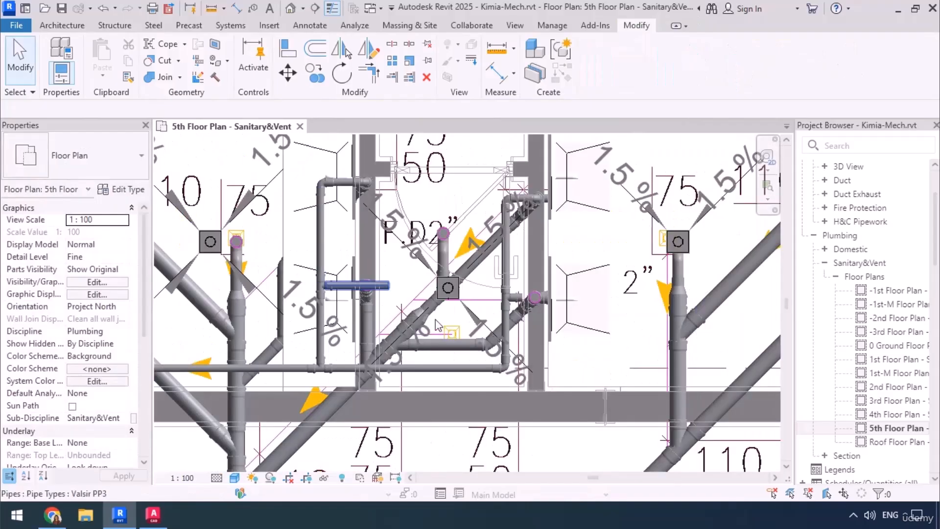
Open the Section 60 view and delete the riser pipe above the right-hand washbasin's branch fitting
{"action": "right_click", "coordinate": [546, 317]}
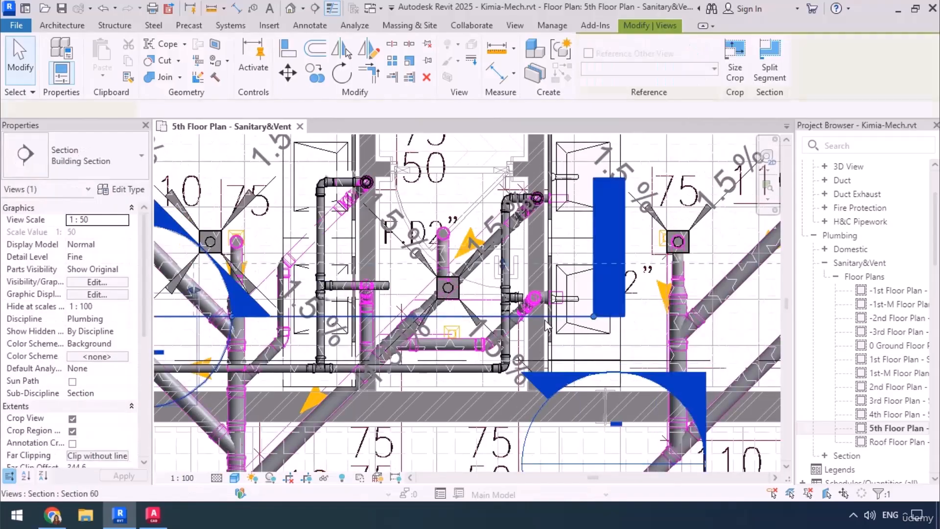
{"action": "left_click", "coordinate": [587, 181]}
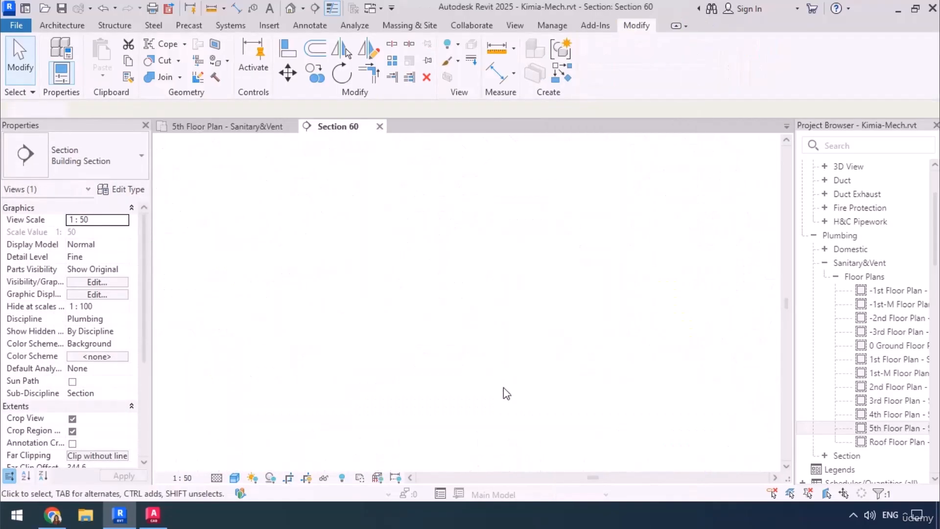
{"action": "scroll", "coordinate": [503, 387], "scroll_direction": "up", "scroll_amount": 6}
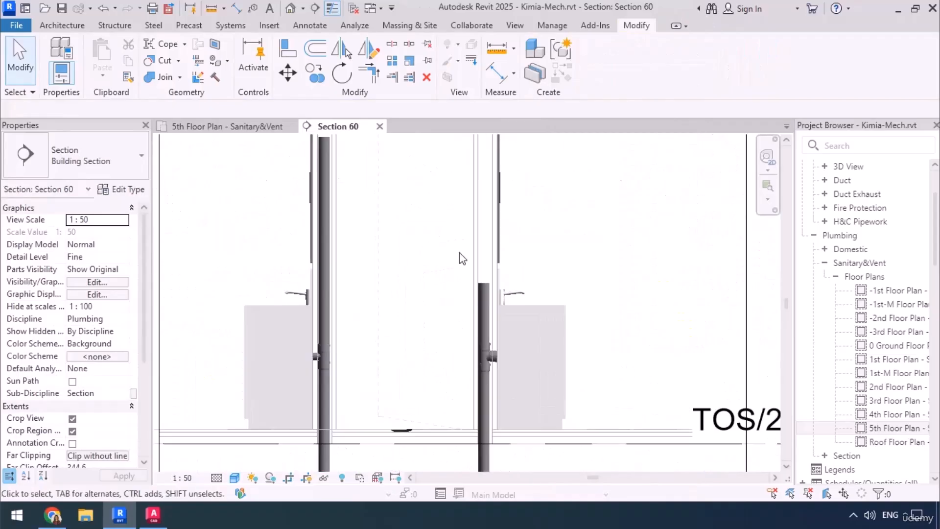
{"action": "left_click", "coordinate": [502, 349]}
{"action": "key", "text": "Delete"}
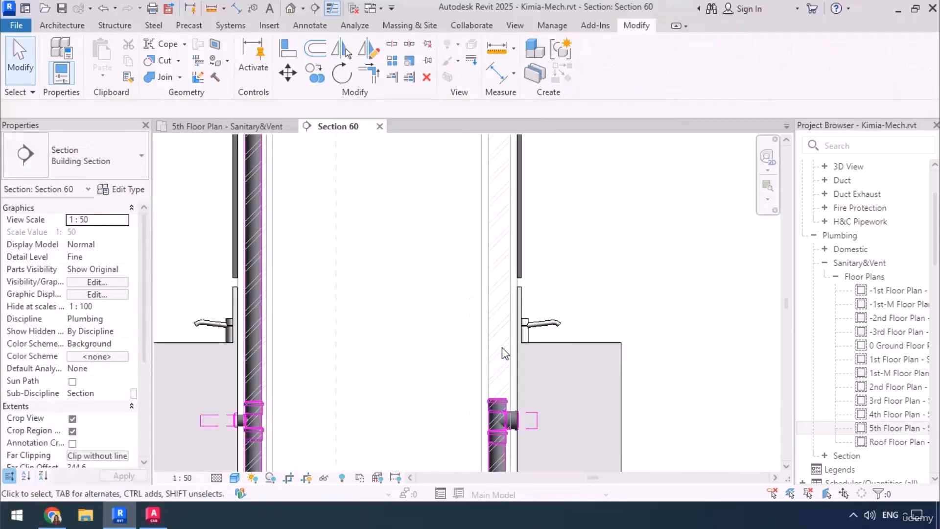
Draw a short 75 mm riser up from the right-hand branch fitting and continue it at 50 mm to just below the sloped vent branch
{"action": "key", "text": "p"}
{"action": "key", "text": "i"}
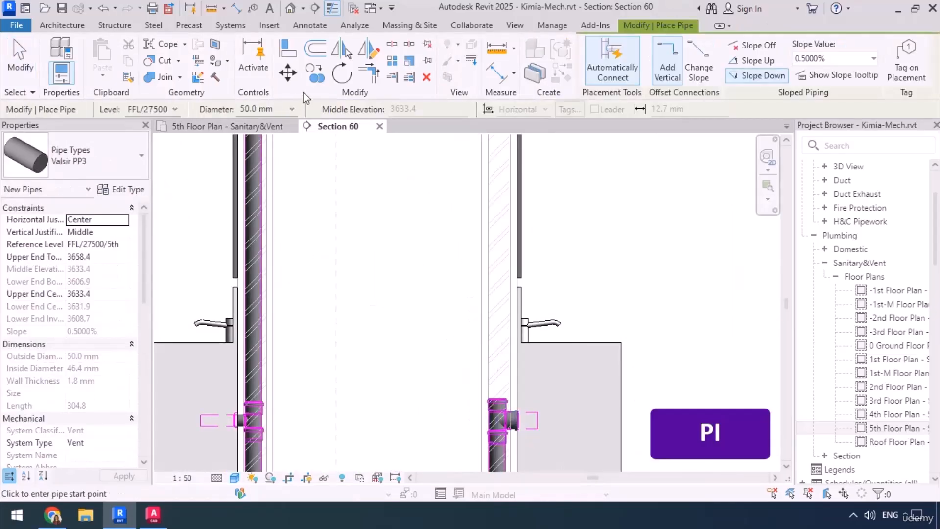
{"action": "left_click", "coordinate": [291, 110]}
{"action": "left_click", "coordinate": [260, 167]}
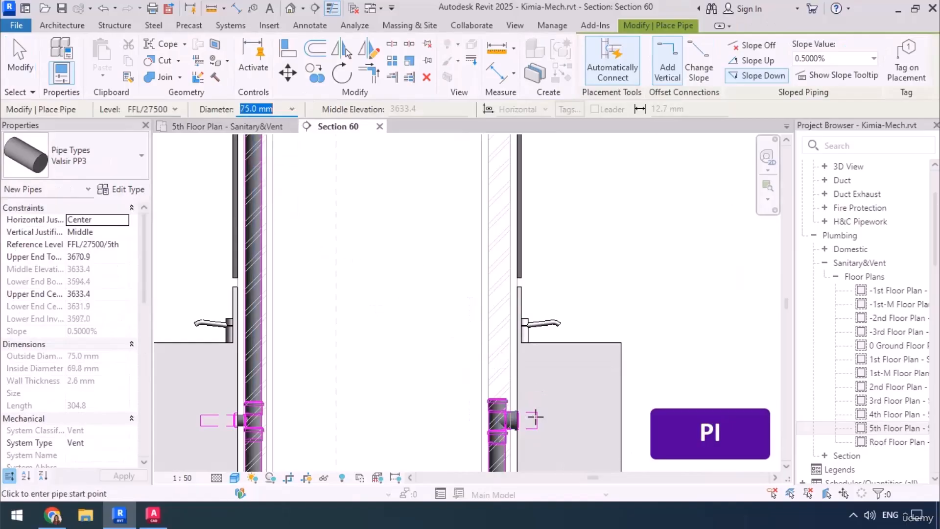
{"action": "left_click", "coordinate": [500, 405]}
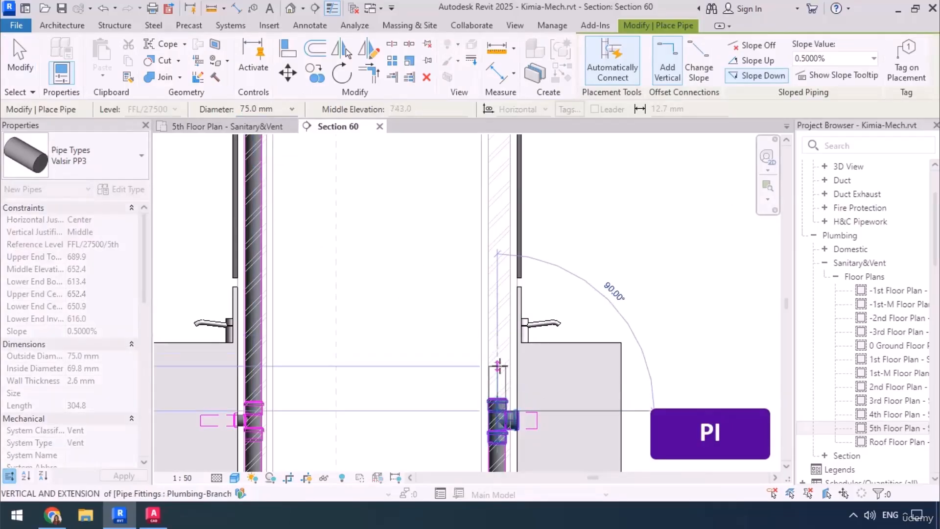
{"action": "left_click", "coordinate": [293, 110]}
{"action": "left_click", "coordinate": [260, 145]}
{"action": "scroll", "coordinate": [530, 461], "scroll_direction": "up", "scroll_amount": 3}
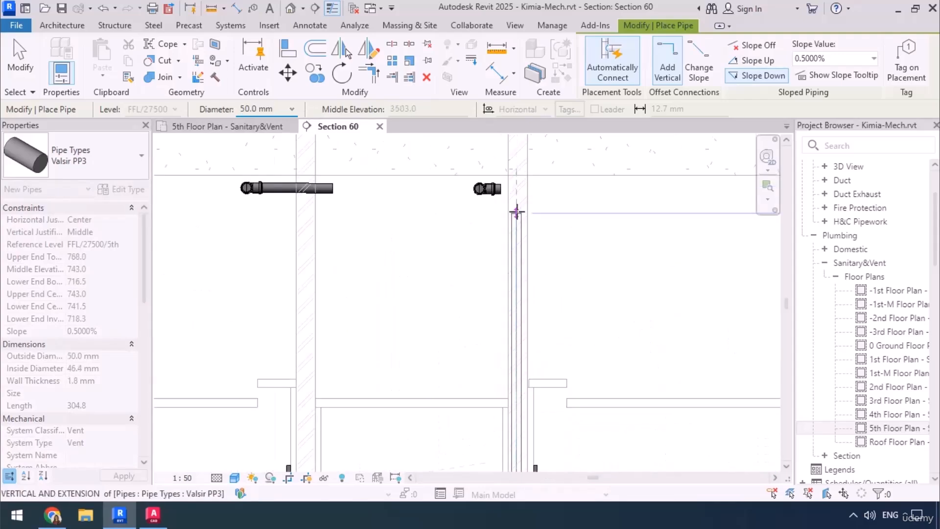
{"action": "left_click", "coordinate": [516, 211]}
{"action": "key", "text": "Escape"}
Trim/extend the right-hand sloped vent branch and the 50 mm riser to a corner so they join
{"action": "key", "text": "t"}
{"action": "key", "text": "r"}
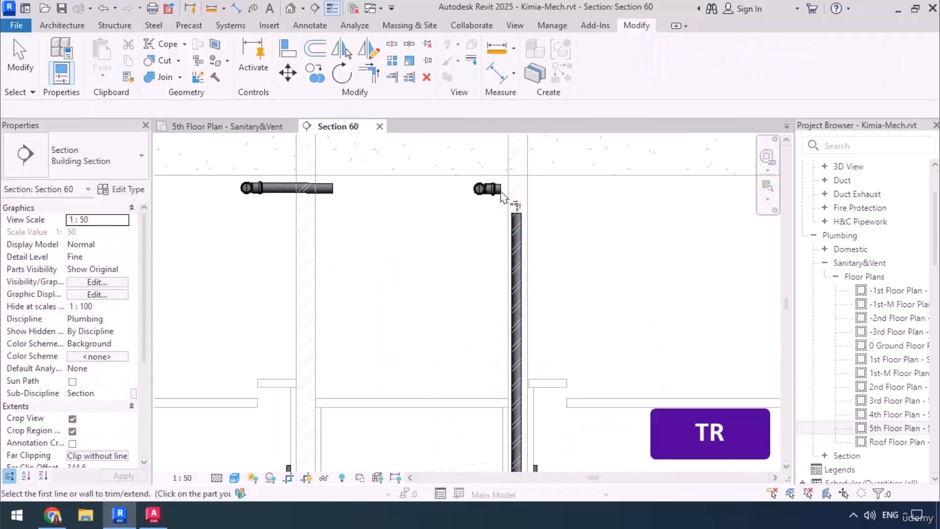
{"action": "left_click", "coordinate": [500, 189]}
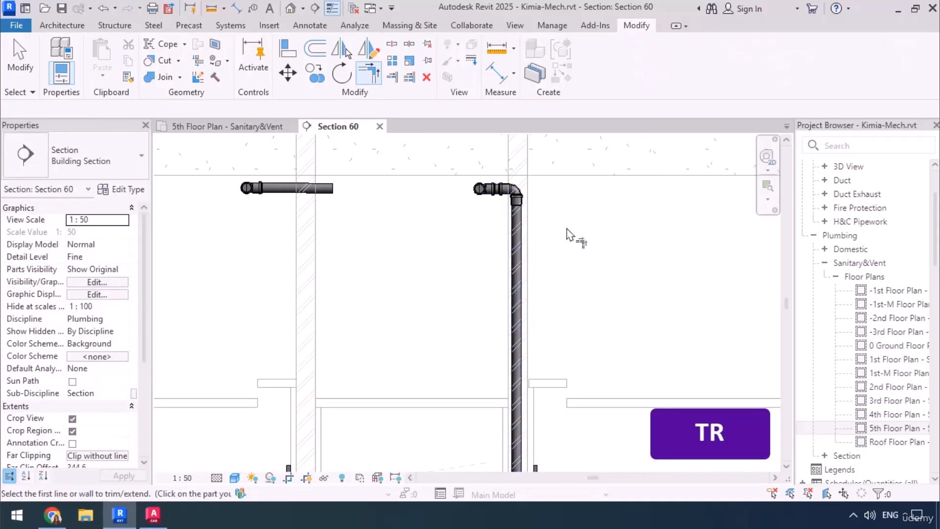
Delete the riser pipe above the left-hand washbasin's branch fitting
{"action": "scroll", "coordinate": [566, 227], "scroll_direction": "down", "scroll_amount": 3}
{"action": "middle_click_drag", "start_coordinate": [467, 281], "coordinate": [471, 161]}
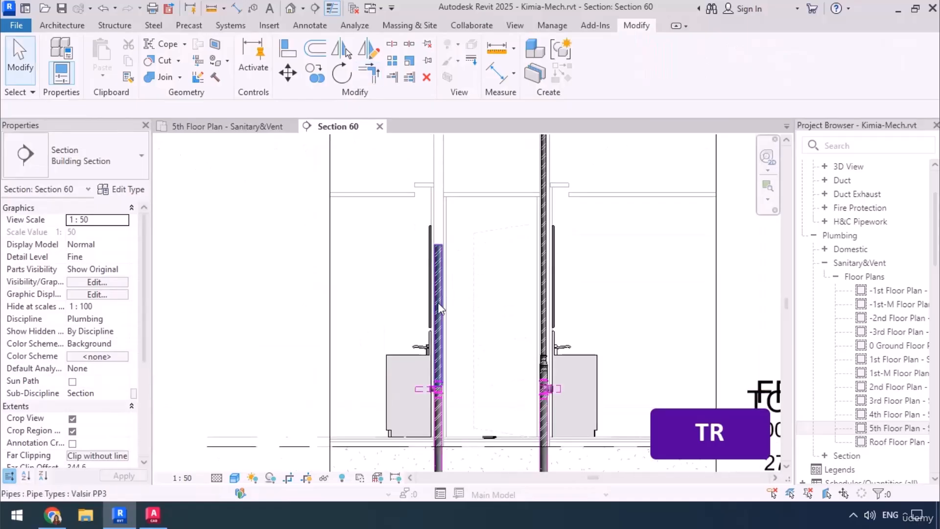
{"action": "left_click", "coordinate": [437, 302]}
{"action": "key", "text": "Delete"}
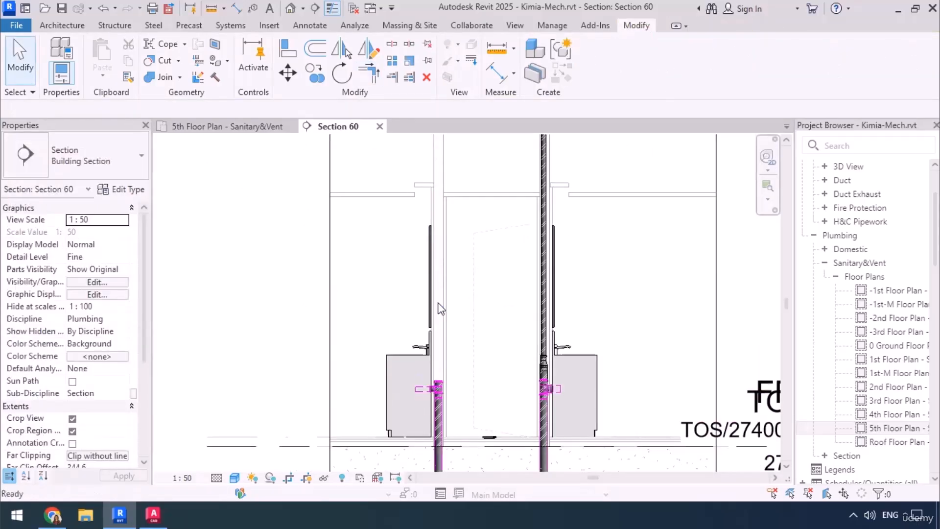
Draw a short 75 mm riser up from the left-hand branch fitting and continue it with a short 50 mm vertical pipe
{"action": "key", "text": "p"}
{"action": "key", "text": "i"}
{"action": "left_click", "coordinate": [292, 109]}
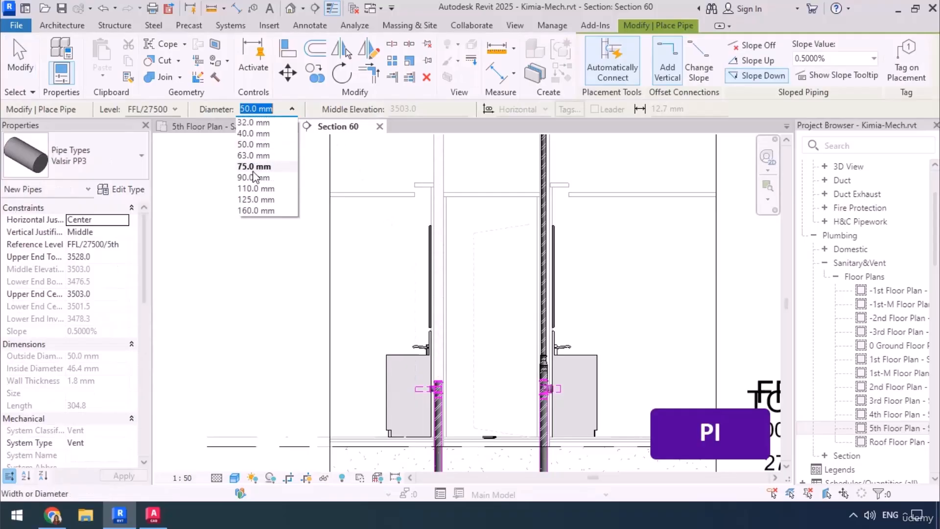
{"action": "left_click", "coordinate": [252, 165]}
{"action": "scroll", "coordinate": [441, 392], "scroll_direction": "up", "scroll_amount": 2}
{"action": "scroll", "coordinate": [444, 398], "scroll_direction": "up", "scroll_amount": 2}
{"action": "left_click", "coordinate": [435, 380]}
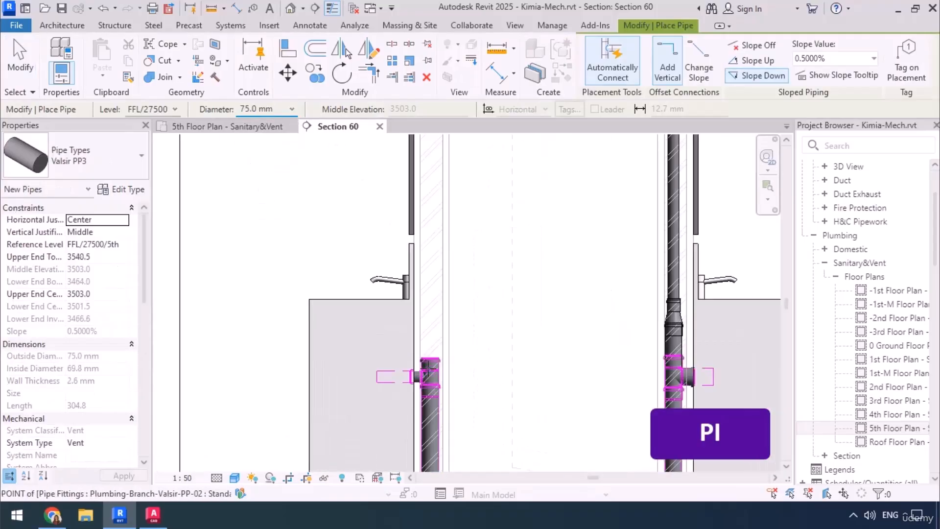
{"action": "left_click", "coordinate": [292, 108]}
{"action": "left_click", "coordinate": [253, 145]}
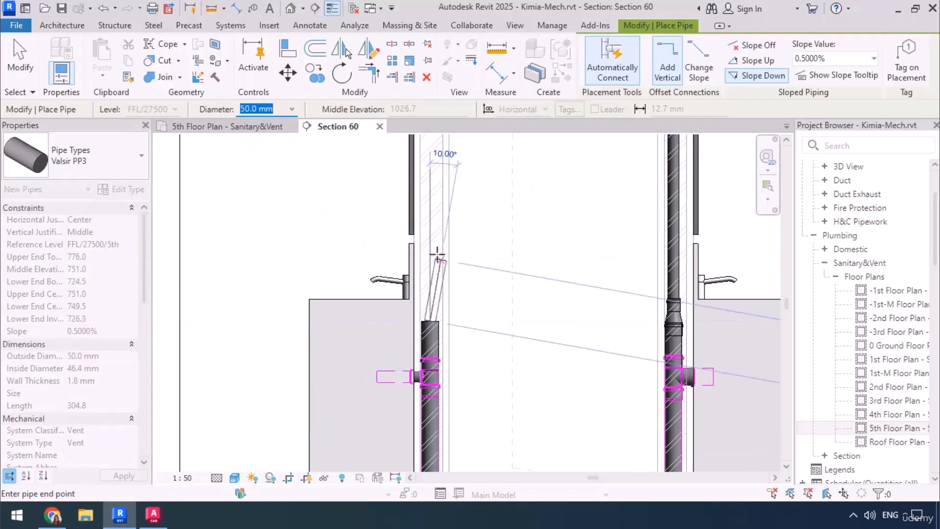
{"action": "scroll", "coordinate": [441, 357], "scroll_direction": "down", "scroll_amount": 2}
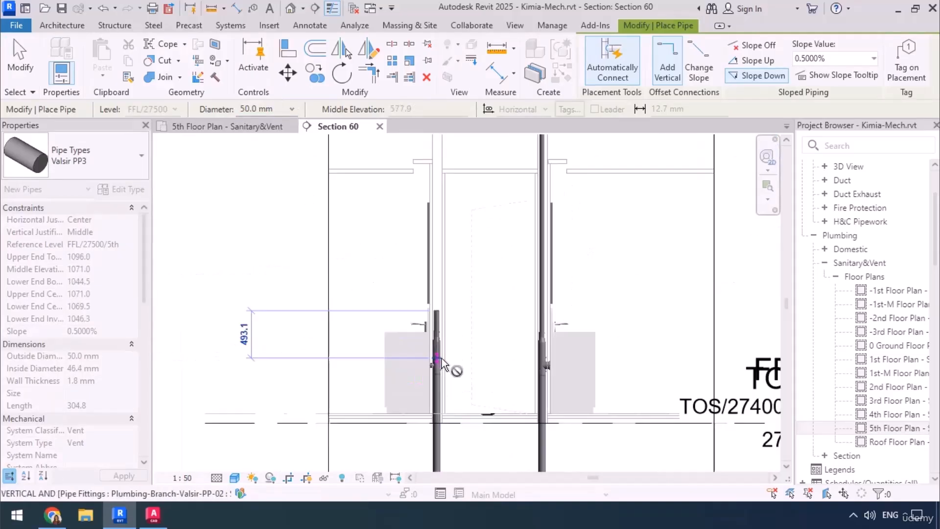
{"action": "key", "text": "Escape"}
{"action": "scroll", "coordinate": [442, 357], "scroll_direction": "up", "scroll_amount": 2}
{"action": "key", "text": "Escape"}
Trim/extend the left-hand 50 mm riser and the sloped vent branch above it to a corner
{"action": "key", "text": "t"}
{"action": "key", "text": "r"}
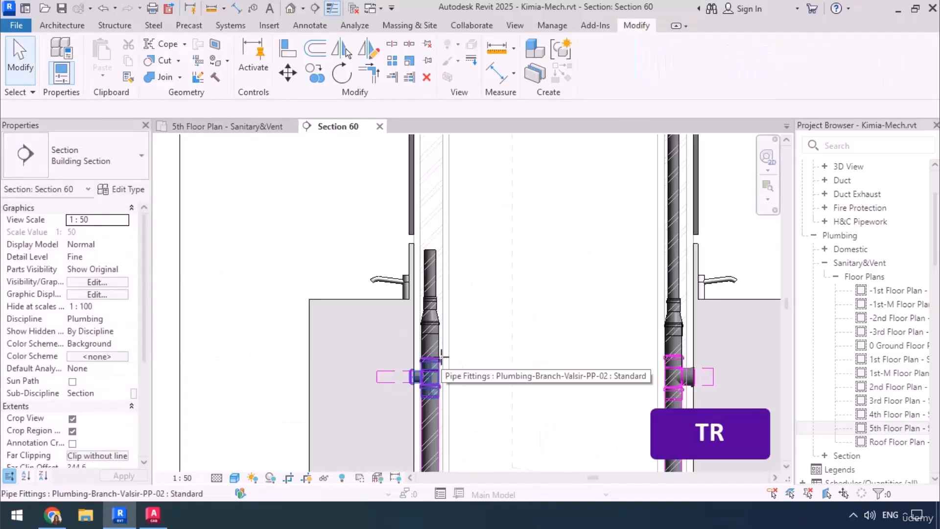
{"action": "left_click", "coordinate": [431, 294]}
{"action": "scroll", "coordinate": [470, 287], "scroll_direction": "down", "scroll_amount": 3}
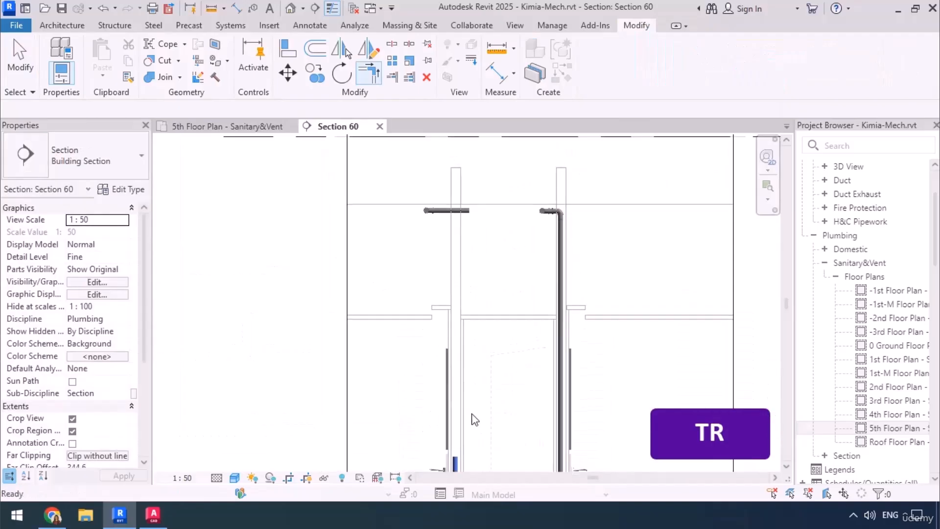
{"action": "left_click", "coordinate": [451, 239]}
{"action": "key", "text": "Escape"}
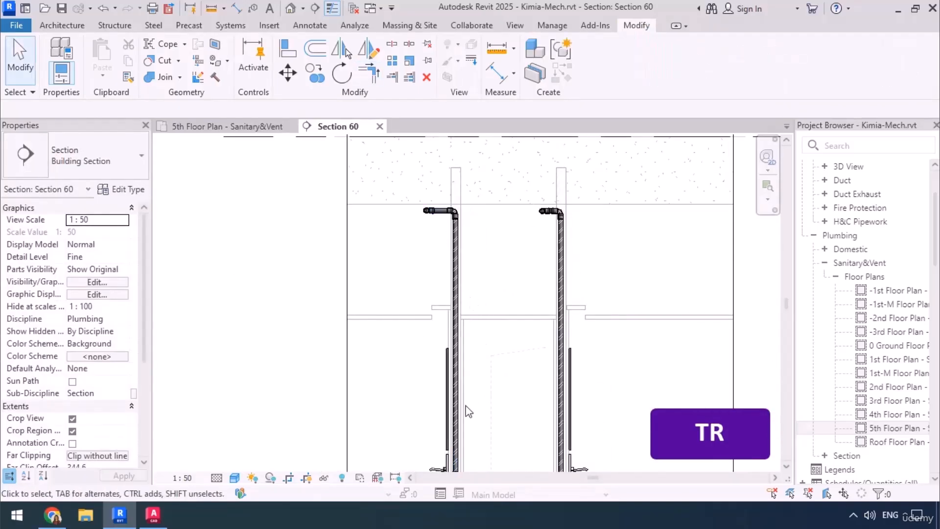
Nudge the left and right 75-to-50 mm reducers down closer to the washbasin branch fittings
{"action": "scroll", "coordinate": [473, 400], "scroll_direction": "up", "scroll_amount": 4}
{"action": "scroll", "coordinate": [445, 249], "scroll_direction": "up", "scroll_amount": 3}
{"action": "middle_click_drag", "start_coordinate": [498, 324], "coordinate": [447, 88]}
{"action": "scroll", "coordinate": [461, 243], "scroll_direction": "down", "scroll_amount": 5}
{"action": "middle_click_drag", "start_coordinate": [489, 367], "coordinate": [456, 204]}
{"action": "middle_click_drag", "start_coordinate": [445, 392], "coordinate": [404, 346]}
{"action": "scroll", "coordinate": [393, 353], "scroll_direction": "up", "scroll_amount": 4}
{"action": "left_click", "coordinate": [353, 318]}
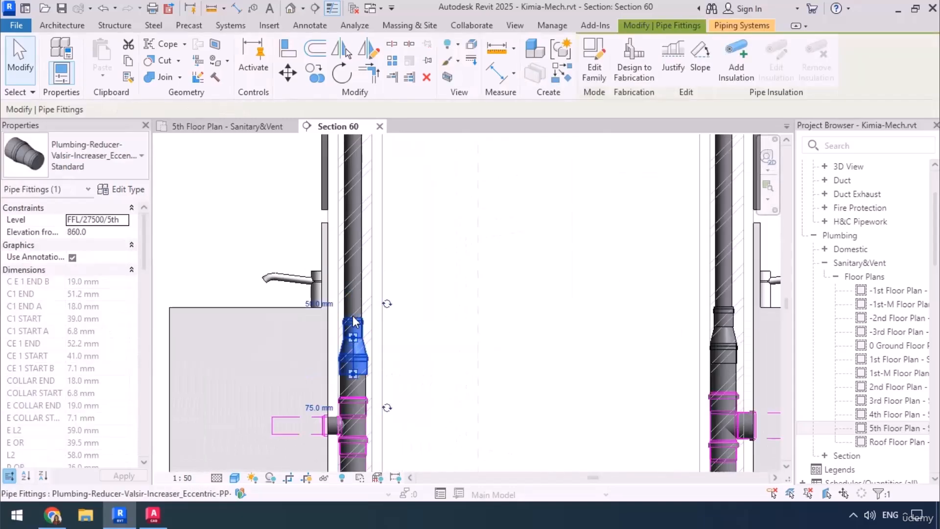
{"action": "left_click", "coordinate": [723, 333]}
{"action": "key", "text": "Down"}
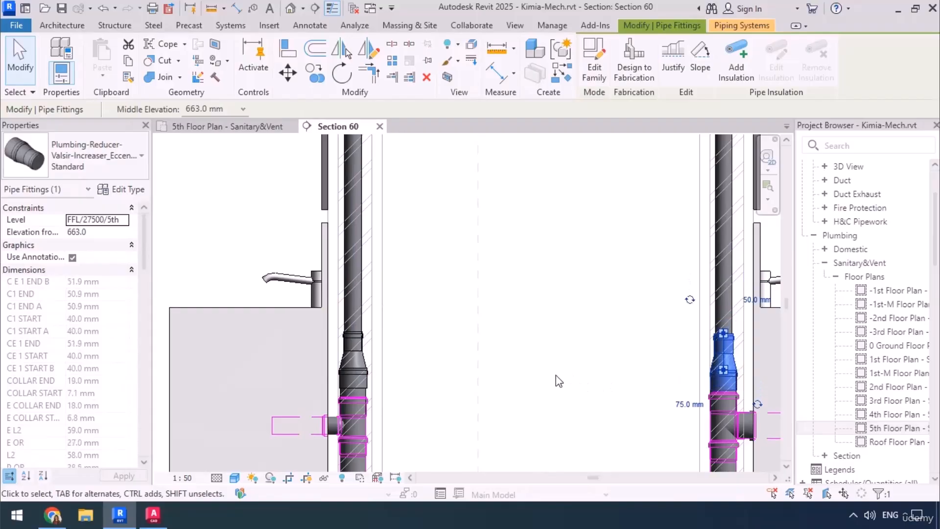
Return to the 5th floor plan, switch to AutoCAD and examine the dashed vent line's route and sizes toward the right-hand toilets
{"action": "left_click", "coordinate": [196, 127]}
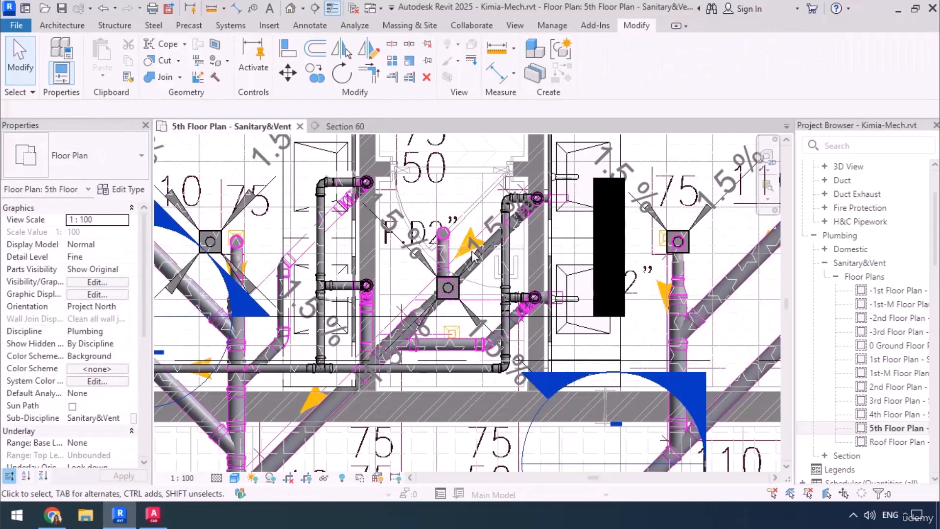
{"action": "scroll", "coordinate": [533, 287], "scroll_direction": "down", "scroll_amount": 1}
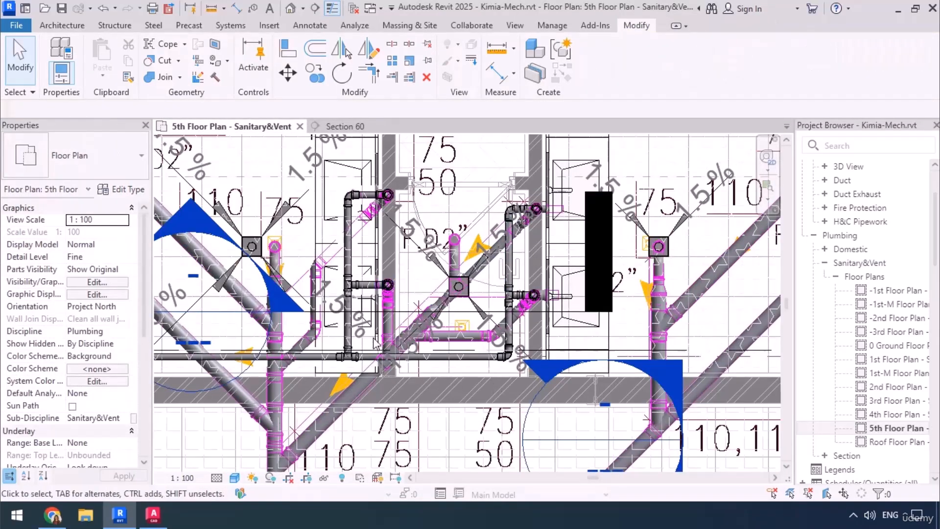
{"action": "middle_click_drag", "start_coordinate": [395, 349], "coordinate": [493, 332]}
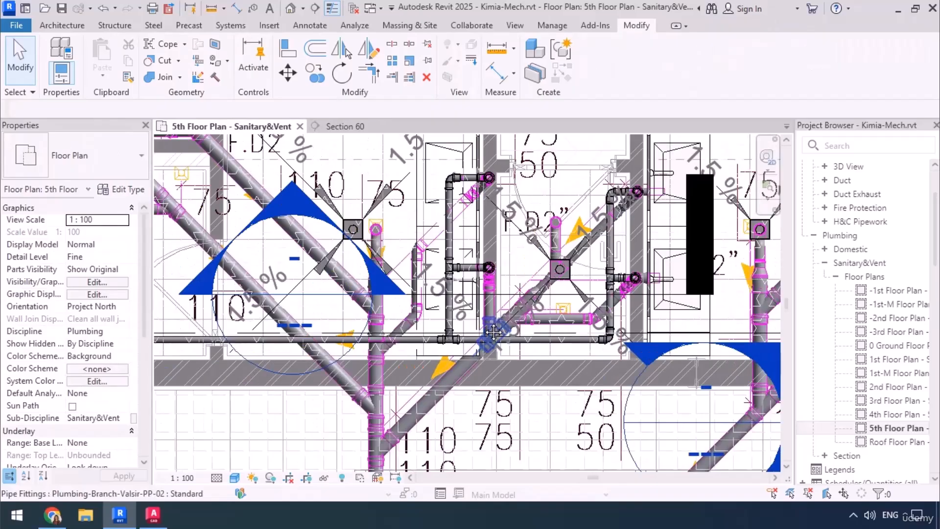
{"action": "scroll", "coordinate": [487, 325], "scroll_direction": "down", "scroll_amount": 3}
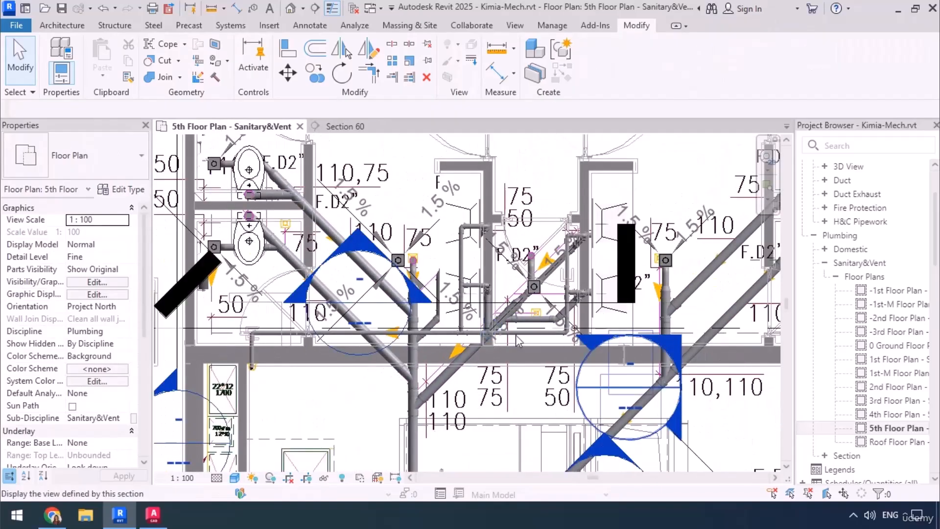
{"action": "scroll", "coordinate": [643, 319], "scroll_direction": "up", "scroll_amount": 2}
{"action": "middle_click_drag", "start_coordinate": [641, 314], "coordinate": [575, 341]}
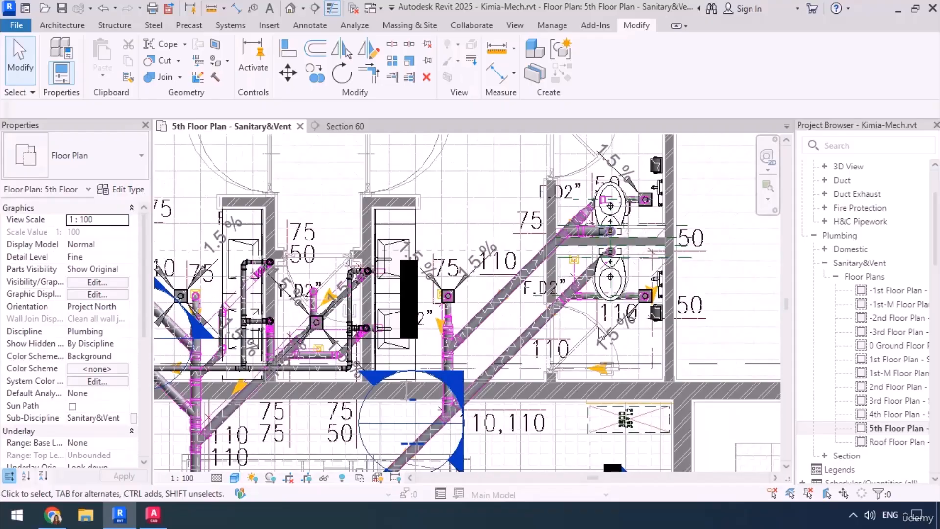
{"action": "left_click", "coordinate": [152, 514]}
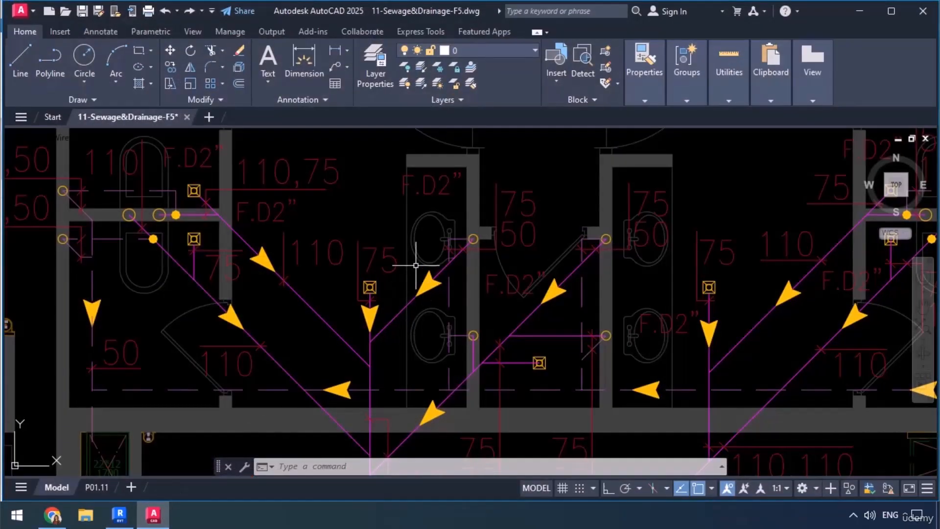
{"action": "scroll", "coordinate": [416, 266], "scroll_direction": "down", "scroll_amount": 2}
{"action": "mouse_move", "coordinate": [290, 322]}
{"action": "middle_mouse_down"}
{"action": "mouse_move", "coordinate": [292, 329]}
{"action": "mouse_move", "coordinate": [180, 333]}
{"action": "middle_mouse_up"}
{"action": "middle_click_drag", "start_coordinate": [626, 321], "coordinate": [579, 327]}
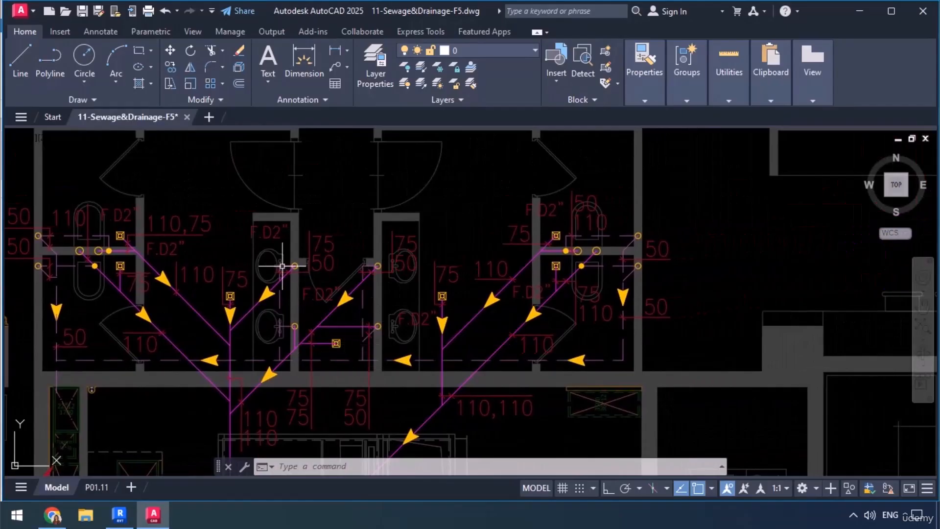
{"action": "middle_click_drag", "start_coordinate": [445, 357], "coordinate": [412, 360]}
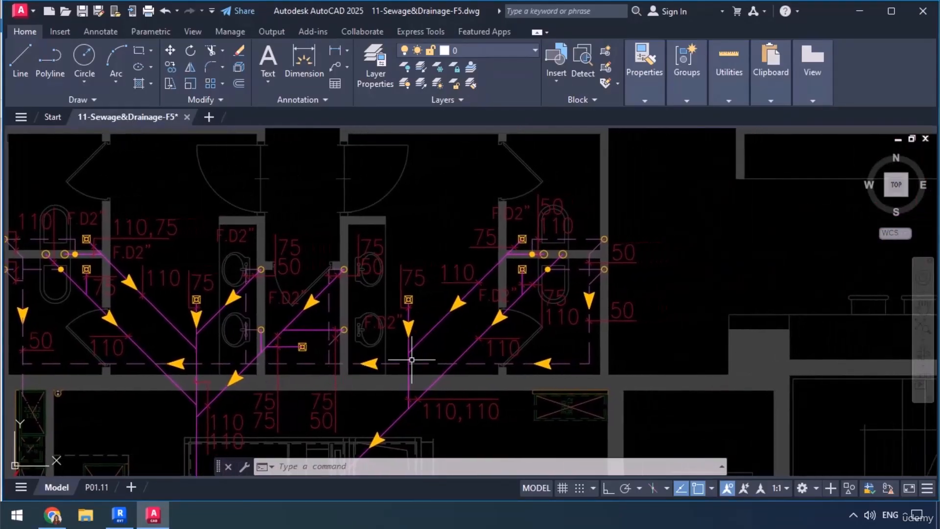
{"action": "middle_click_drag", "start_coordinate": [596, 357], "coordinate": [544, 372]}
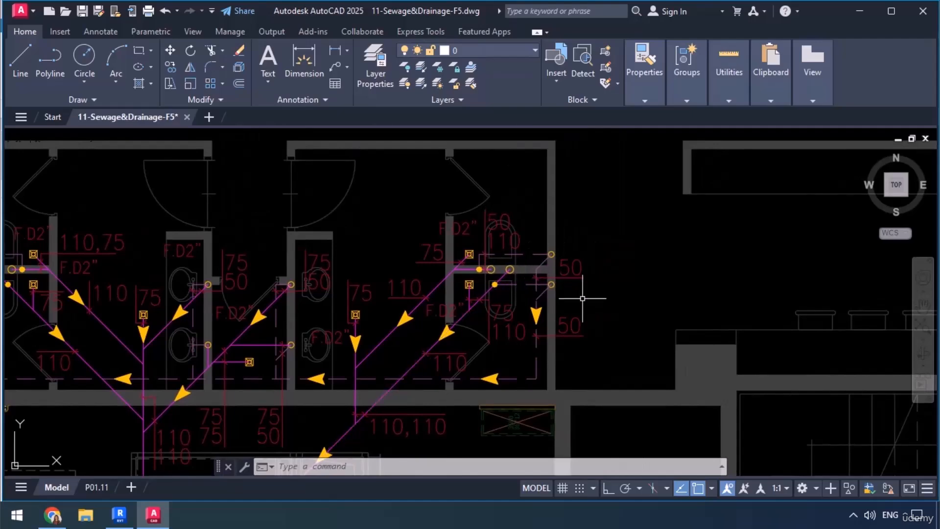
Return to Revit and convert the 50 mm elbow at the lower right corner of the washbasin vent into a tee
{"action": "left_click", "coordinate": [856, 13]}
{"action": "scroll", "coordinate": [331, 375], "scroll_direction": "up", "scroll_amount": 5}
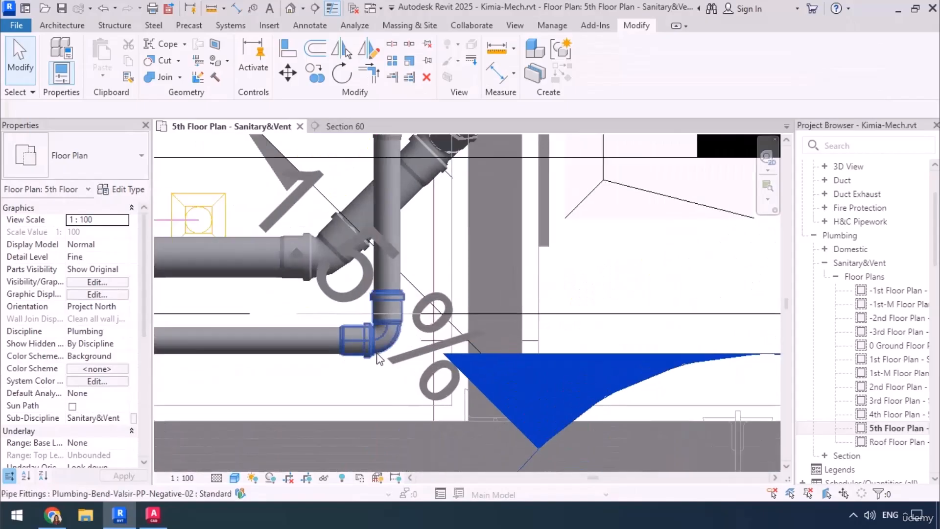
{"action": "left_click", "coordinate": [347, 366]}
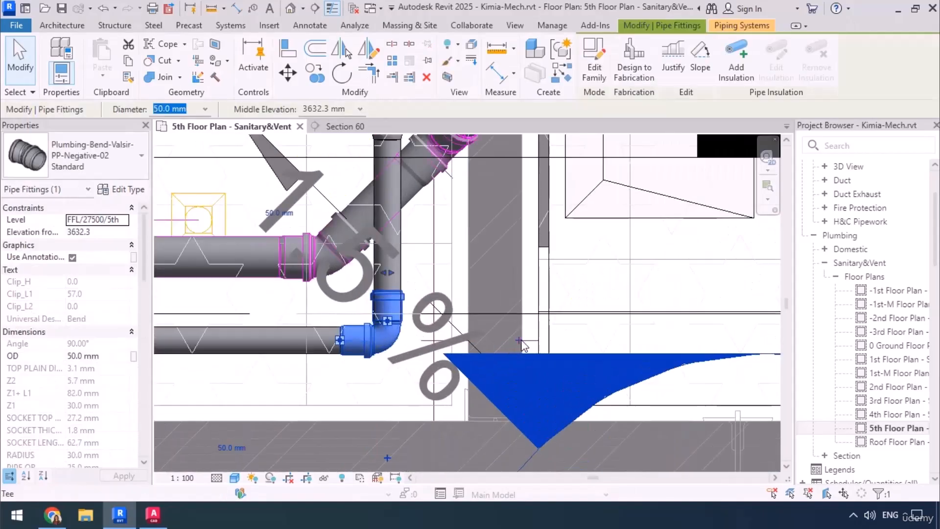
{"action": "left_click", "coordinate": [519, 340]}
From the washbasin vent's corner tee, draw a 50 mm pipe at 0.5% downward slope to the right-hand toilets' wall, turning up alongside both toilets
{"action": "left_click", "coordinate": [412, 341]}
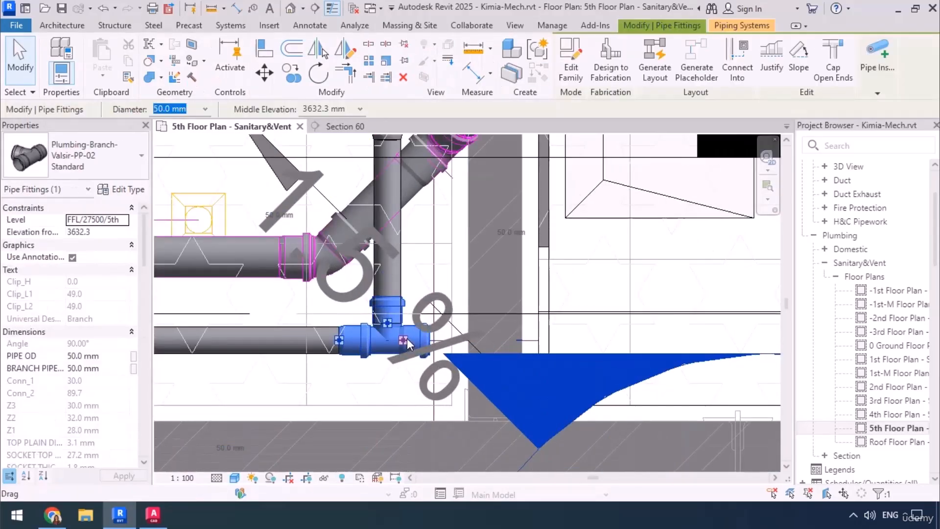
{"action": "right_click", "coordinate": [407, 339]}
{"action": "left_click", "coordinate": [449, 155]}
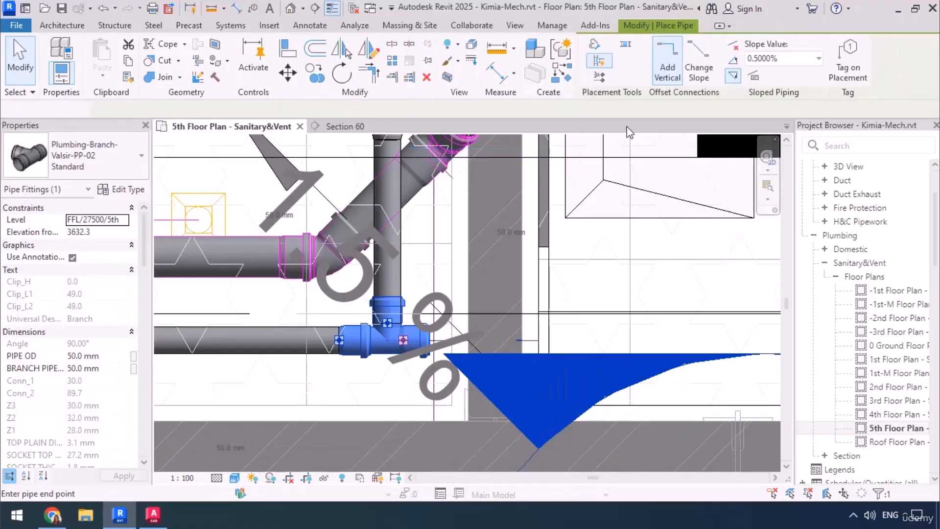
{"action": "left_click", "coordinate": [734, 75]}
{"action": "scroll", "coordinate": [315, 274], "scroll_direction": "down", "scroll_amount": 3}
{"action": "scroll", "coordinate": [315, 274], "scroll_direction": "down", "scroll_amount": 2}
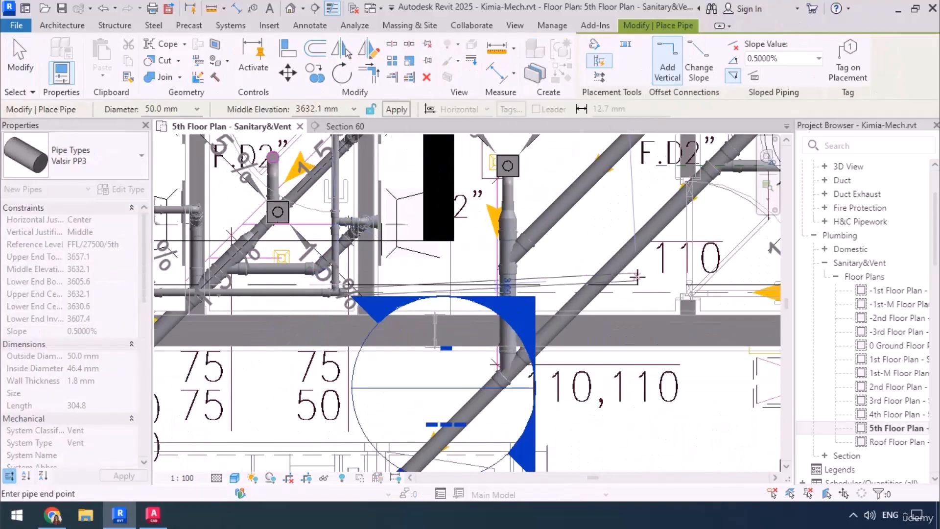
{"action": "middle_click_drag", "start_coordinate": [636, 284], "coordinate": [453, 322]}
{"action": "scroll", "coordinate": [673, 321], "scroll_direction": "up", "scroll_amount": 4}
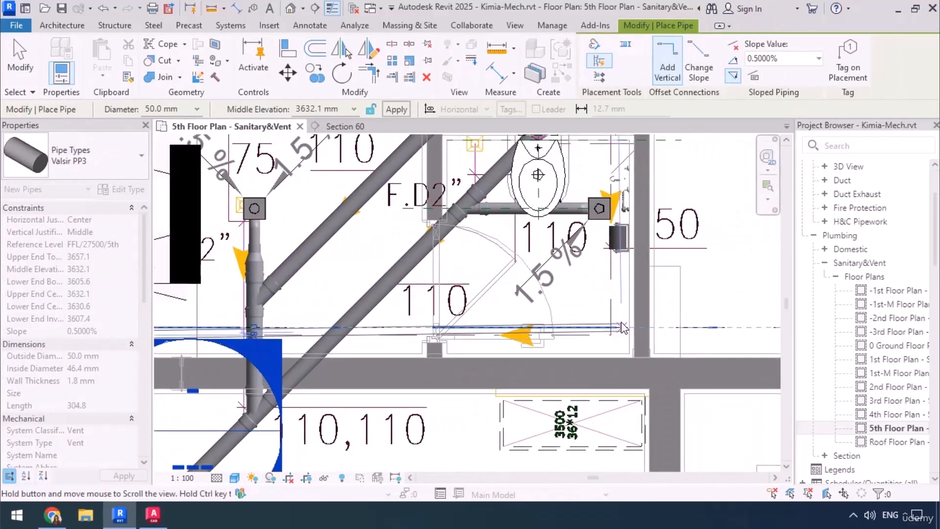
{"action": "scroll", "coordinate": [590, 377], "scroll_direction": "down", "scroll_amount": 4}
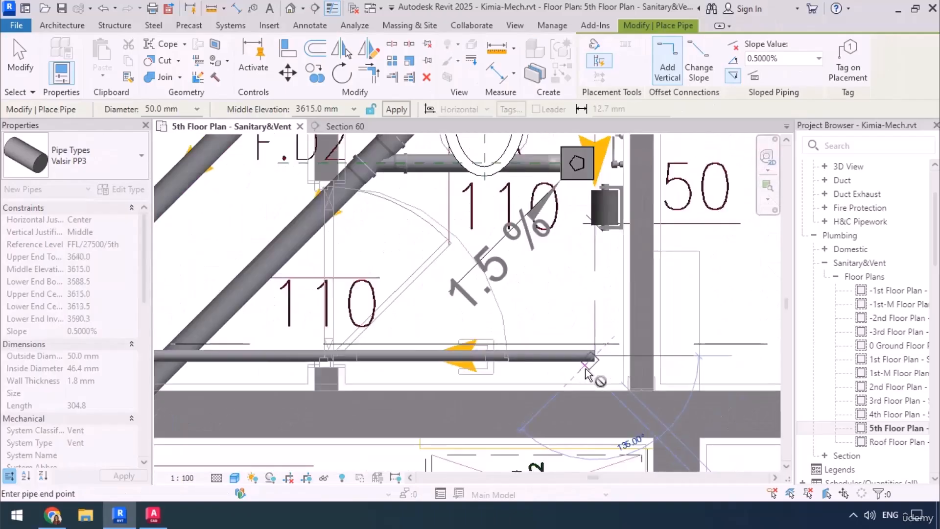
{"action": "scroll", "coordinate": [587, 267], "scroll_direction": "up", "scroll_amount": 4}
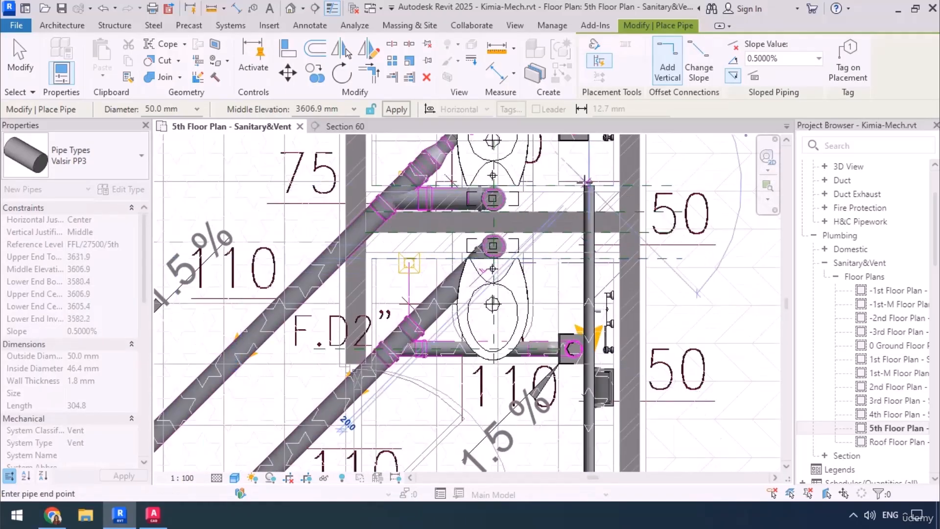
{"action": "key", "text": "Escape"}
{"action": "key", "text": "Escape"}
Draw a 50 mm pipe at -300 mm elevation with 0.5% upward slope, from the lower toilet's 110 mm drain horizontally into the right-hand wall
{"action": "scroll", "coordinate": [408, 290], "scroll_direction": "up", "scroll_amount": 4}
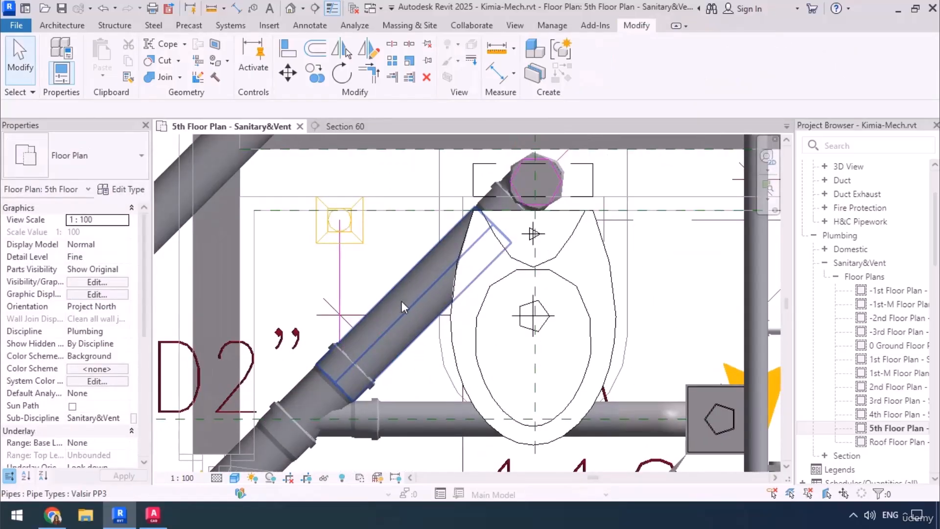
{"action": "scroll", "coordinate": [407, 301], "scroll_direction": "down", "scroll_amount": 3}
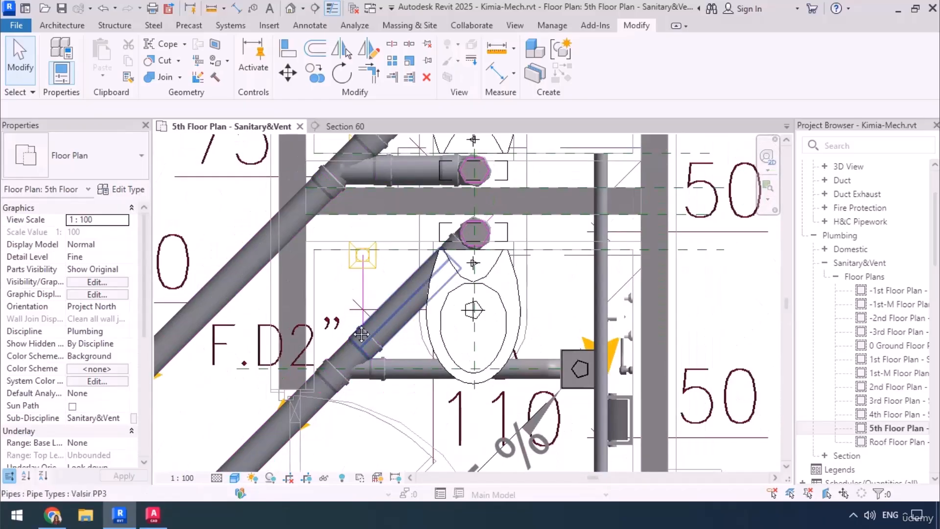
{"action": "scroll", "coordinate": [351, 328], "scroll_direction": "up", "scroll_amount": 3}
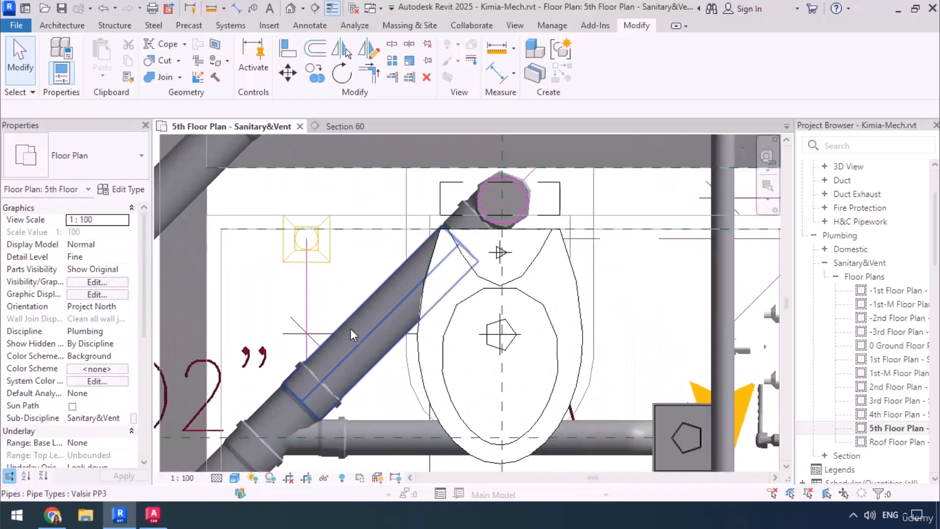
{"action": "left_click", "coordinate": [397, 375]}
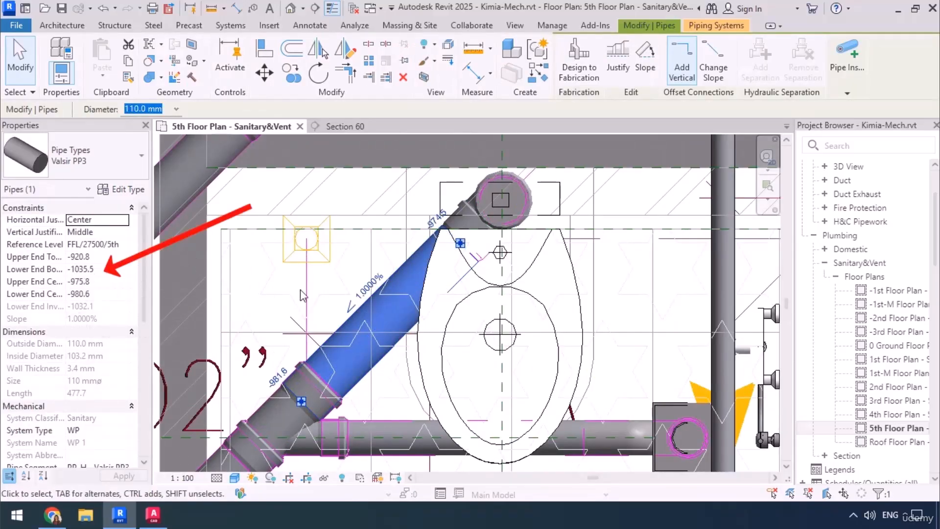
{"action": "key", "text": "Escape"}
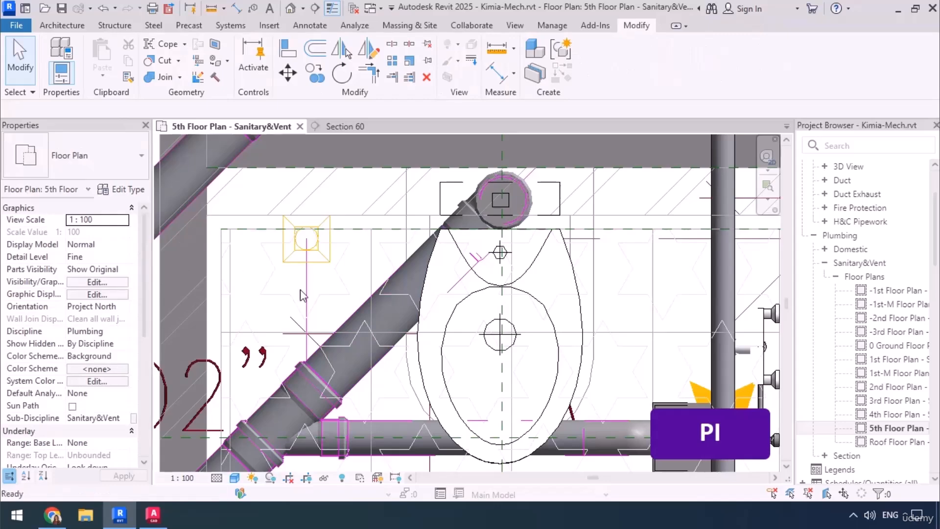
{"action": "key", "text": "p"}
{"action": "key", "text": "i"}
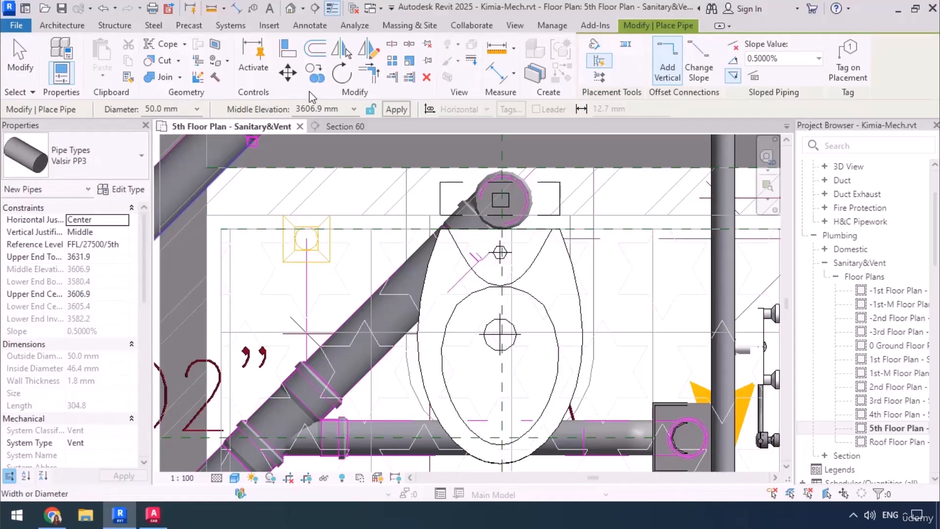
{"action": "left_click", "coordinate": [312, 109]}
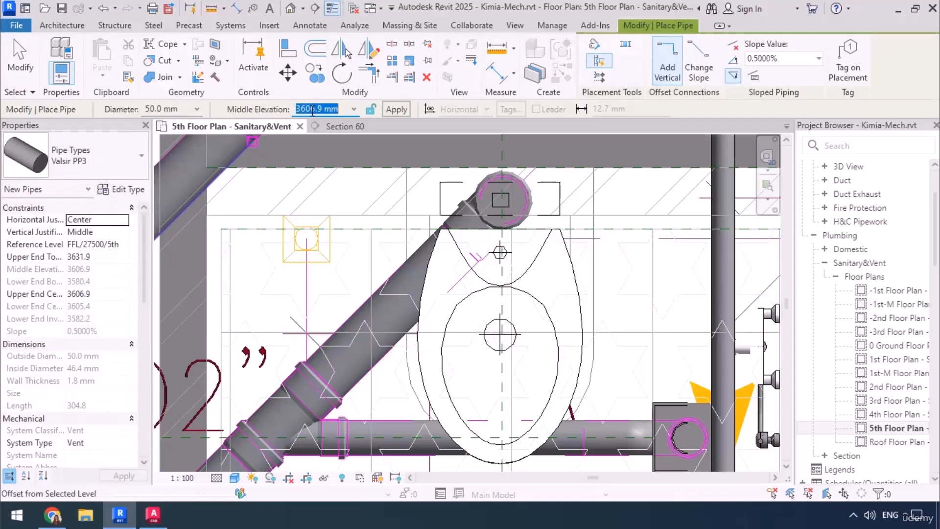
{"action": "type", "text": "-"}
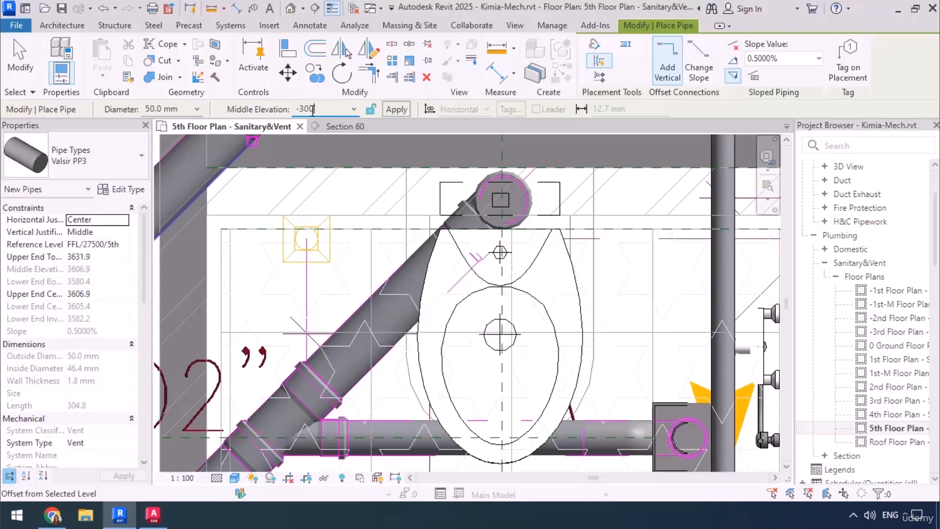
{"action": "type", "text": "300"}
{"action": "left_click", "coordinate": [733, 60]}
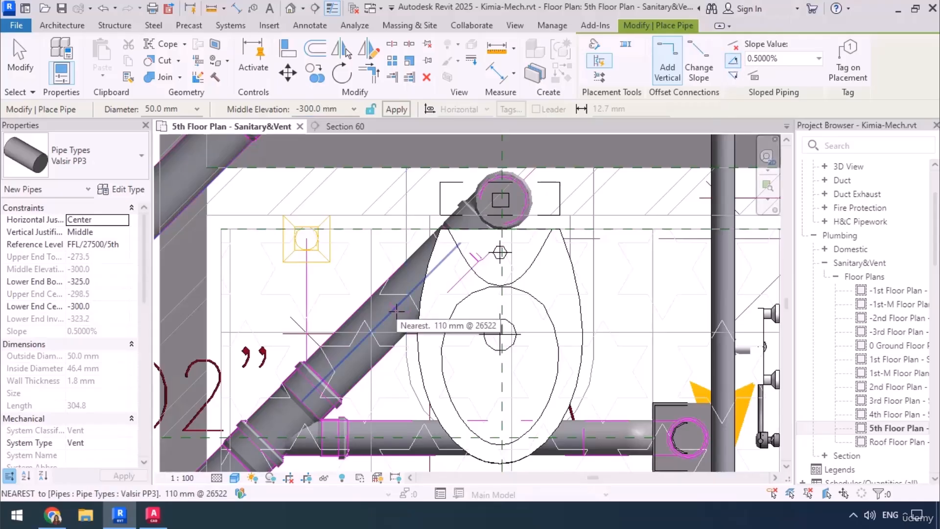
{"action": "left_click", "coordinate": [399, 310]}
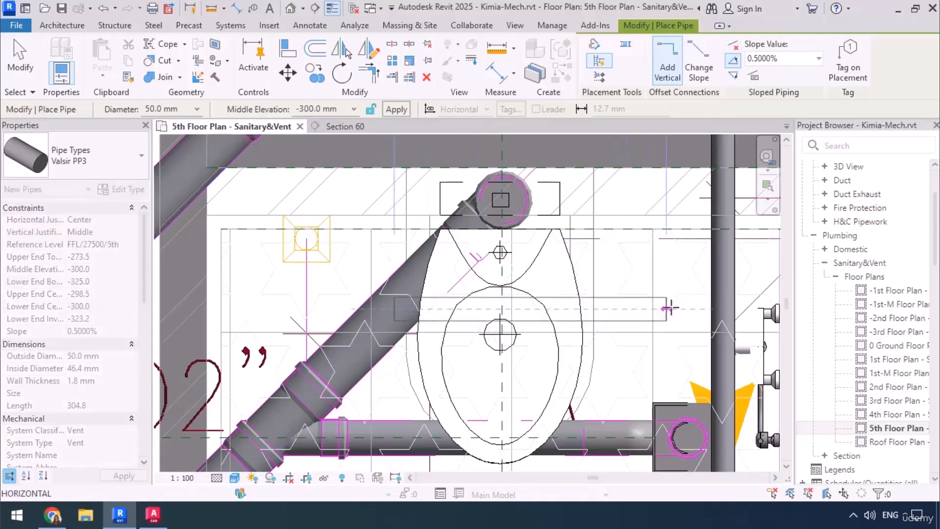
{"action": "scroll", "coordinate": [610, 288], "scroll_direction": "down", "scroll_amount": 2}
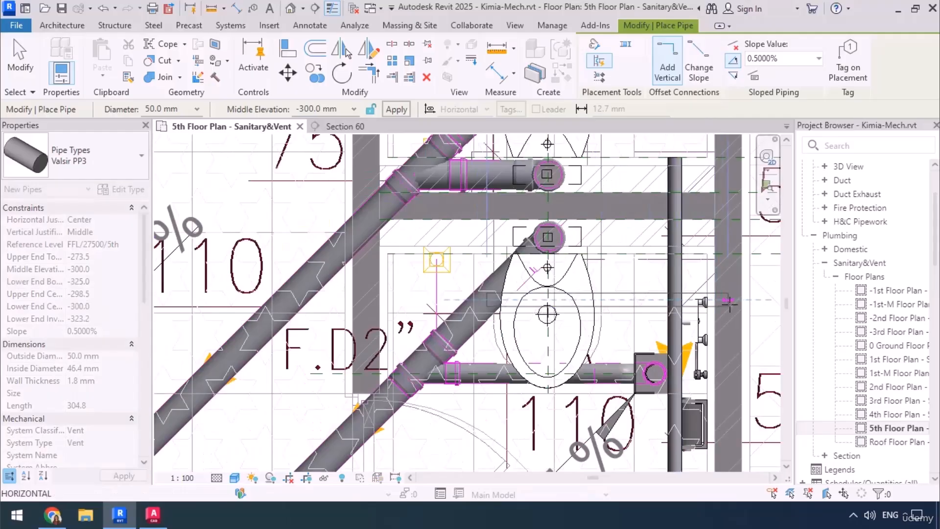
{"action": "left_click", "coordinate": [729, 303]}
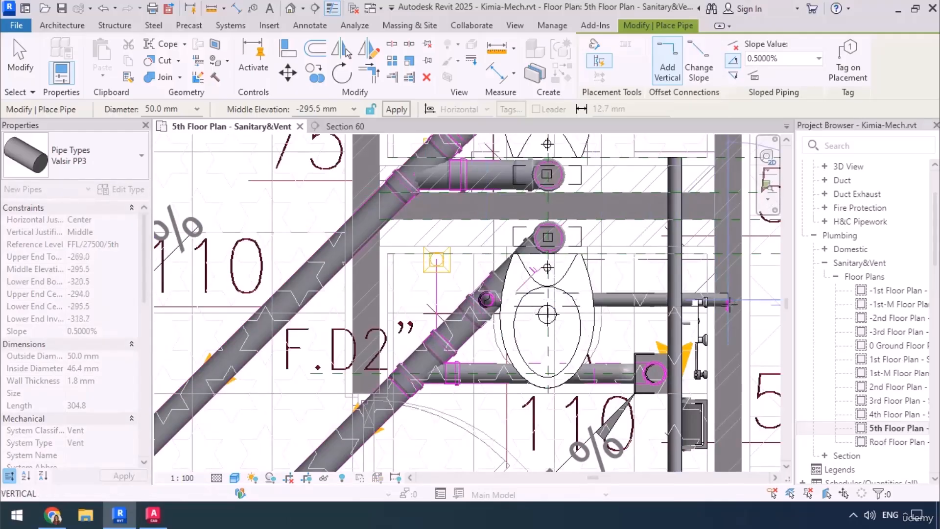
Add a vertical 50 mm vent riser at the pipe's end inside the wall, up to 3000 mm middle elevation
{"action": "scroll", "coordinate": [727, 306], "scroll_direction": "up", "scroll_amount": 5}
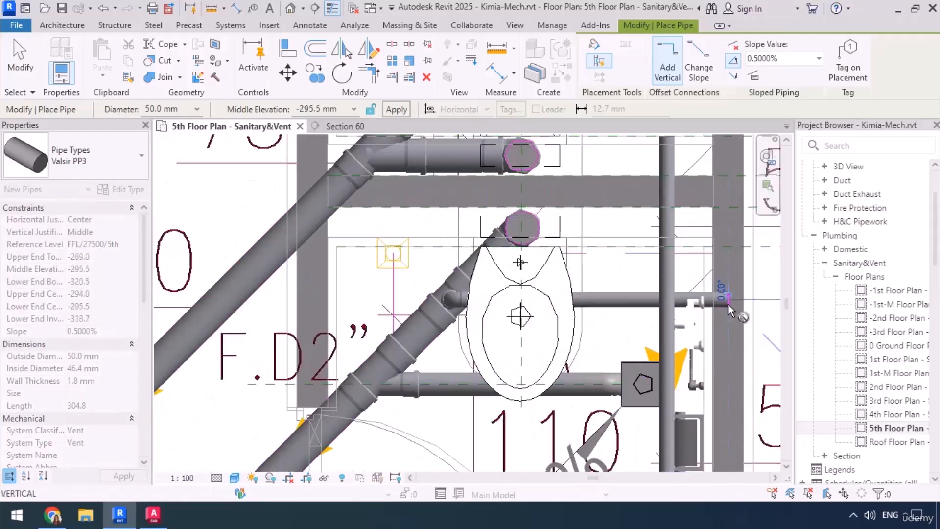
{"action": "middle_click_drag", "start_coordinate": [733, 359], "coordinate": [651, 370]}
{"action": "scroll", "coordinate": [651, 371], "scroll_direction": "down", "scroll_amount": 3}
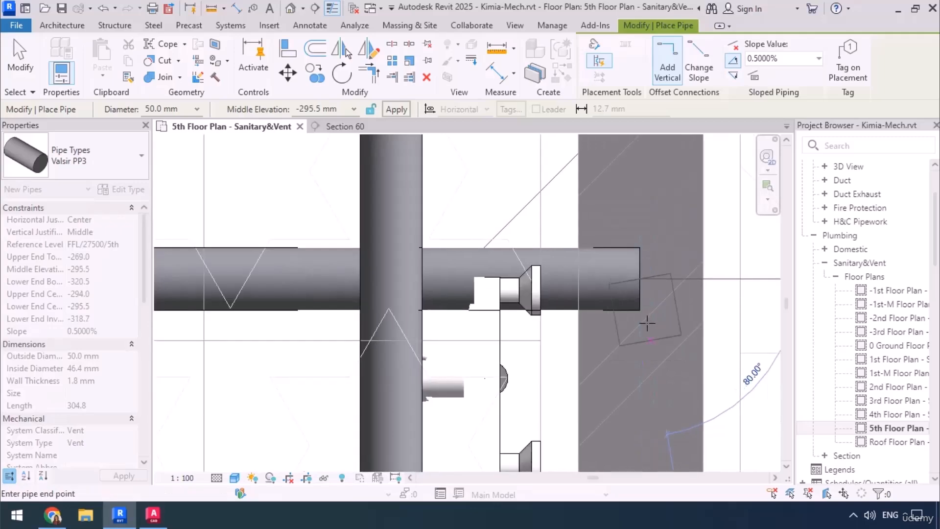
{"action": "left_click", "coordinate": [311, 107]}
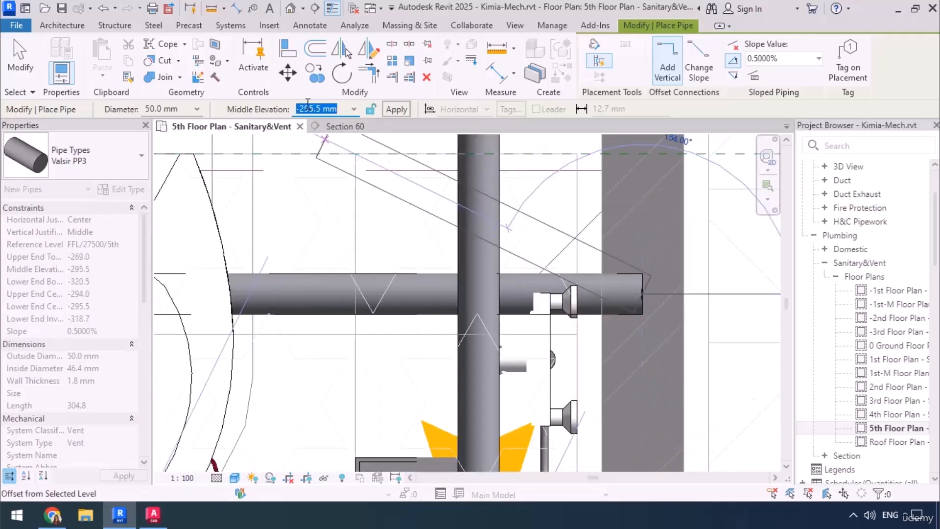
{"action": "type", "text": "3000"}
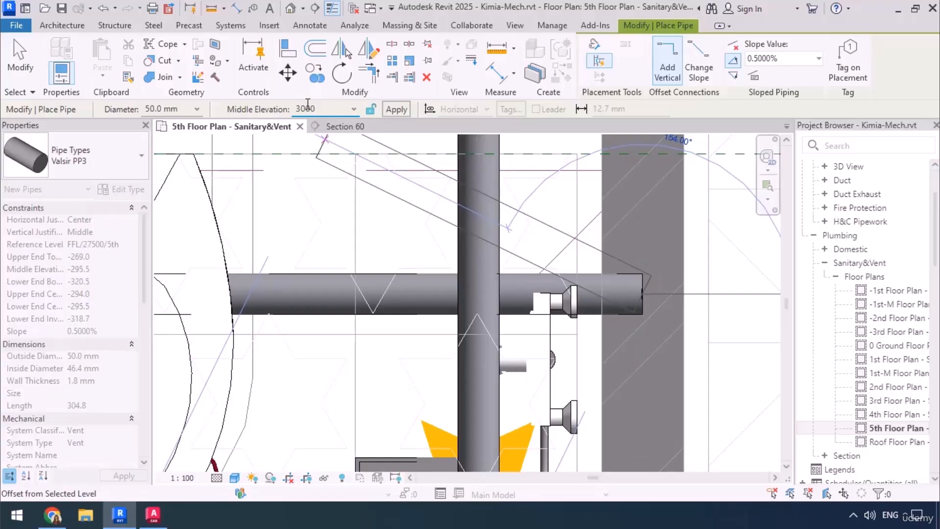
{"action": "left_click", "coordinate": [396, 108]}
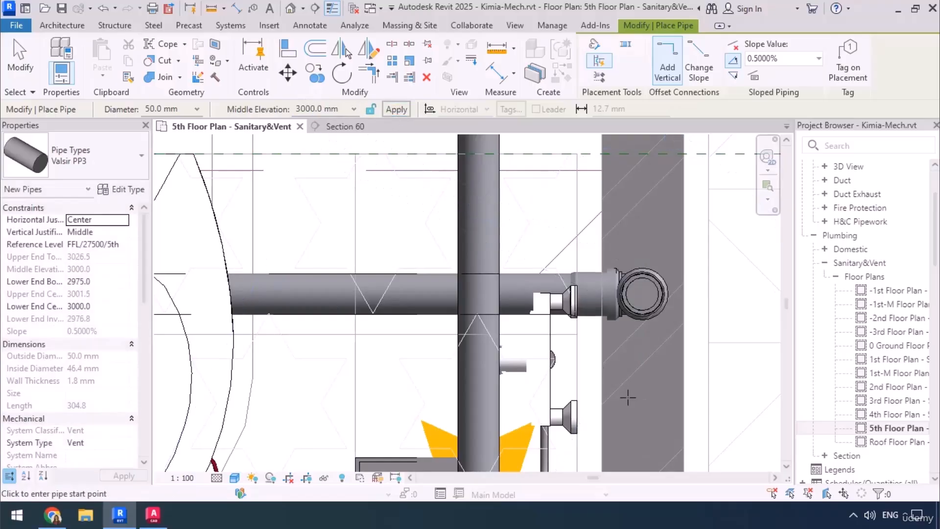
{"action": "key", "text": "Escape"}
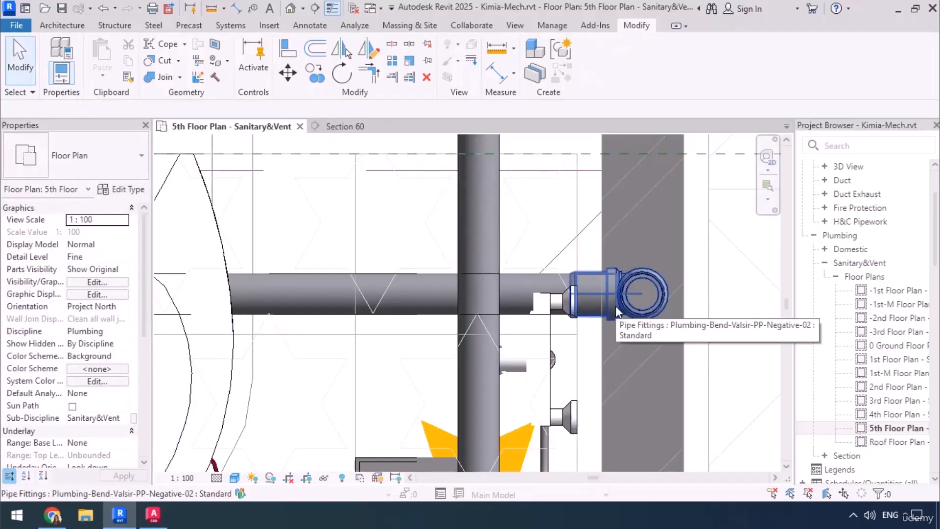
With Inherit Elevation on, draw a 50 mm pipe at 0.5% upward slope from the long vent pipe across the riser and past the wall
{"action": "key", "text": "p"}
{"action": "key", "text": "i"}
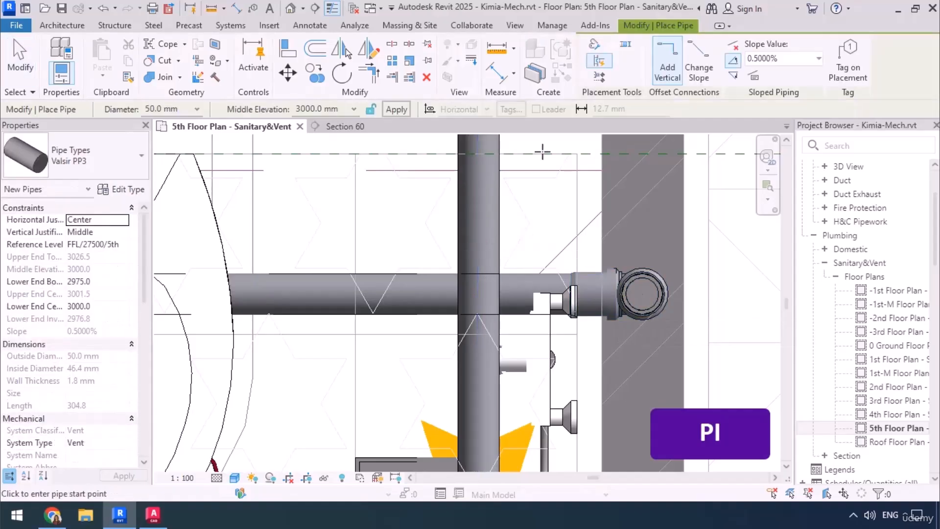
{"action": "left_click", "coordinate": [598, 78]}
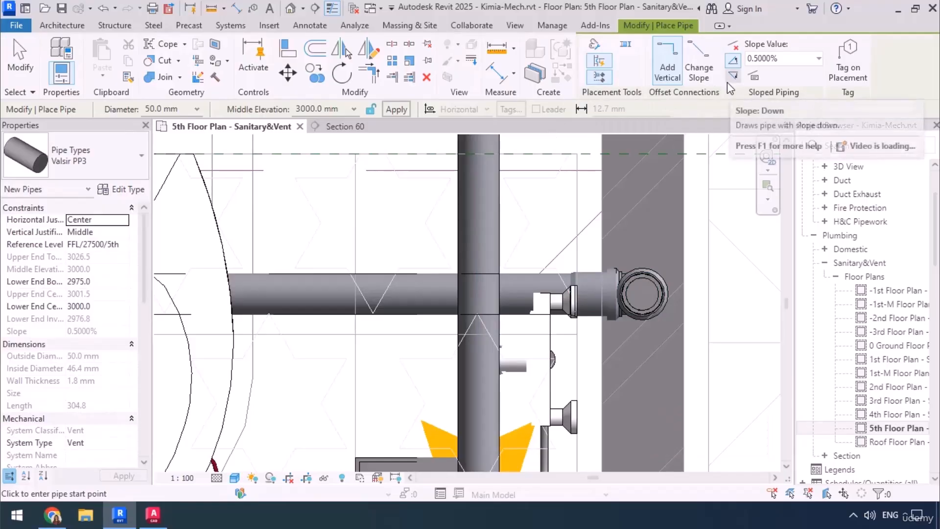
{"action": "left_click", "coordinate": [478, 294]}
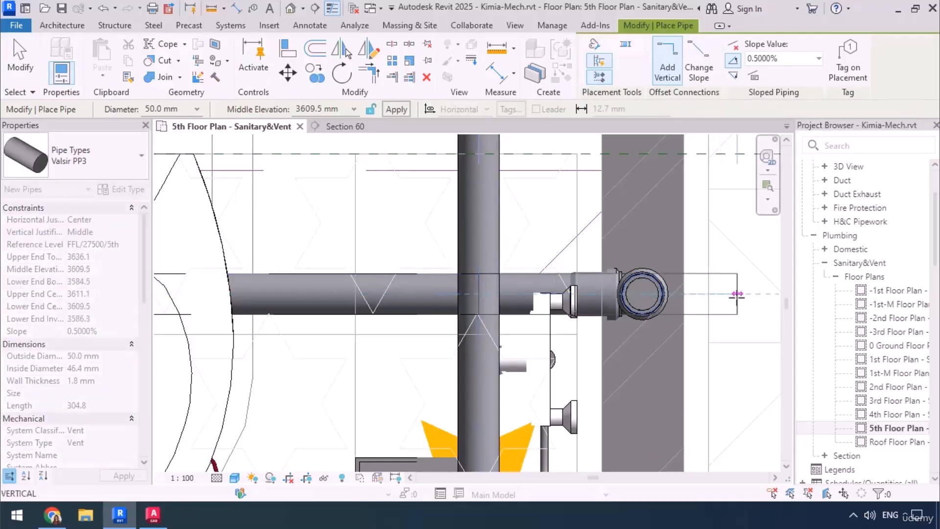
{"action": "left_click", "coordinate": [738, 295]}
{"action": "scroll", "coordinate": [731, 299], "scroll_direction": "down", "scroll_amount": 3}
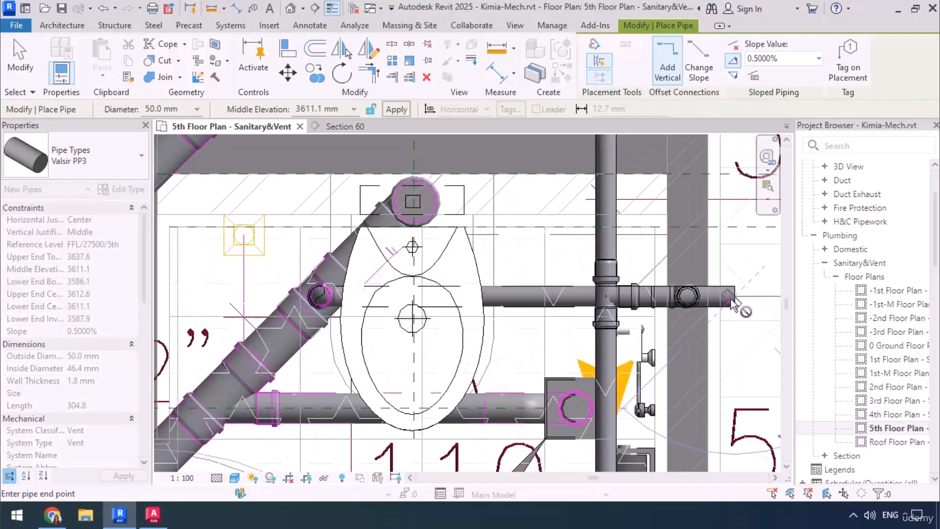
{"action": "scroll", "coordinate": [730, 299], "scroll_direction": "up", "scroll_amount": 3}
{"action": "key", "text": "Escape"}
{"action": "key", "text": "Escape"}
Move the Section 60 marker to the lower right-hand toilet's new vent riser and open its section view
{"action": "scroll", "coordinate": [558, 266], "scroll_direction": "down", "scroll_amount": 4}
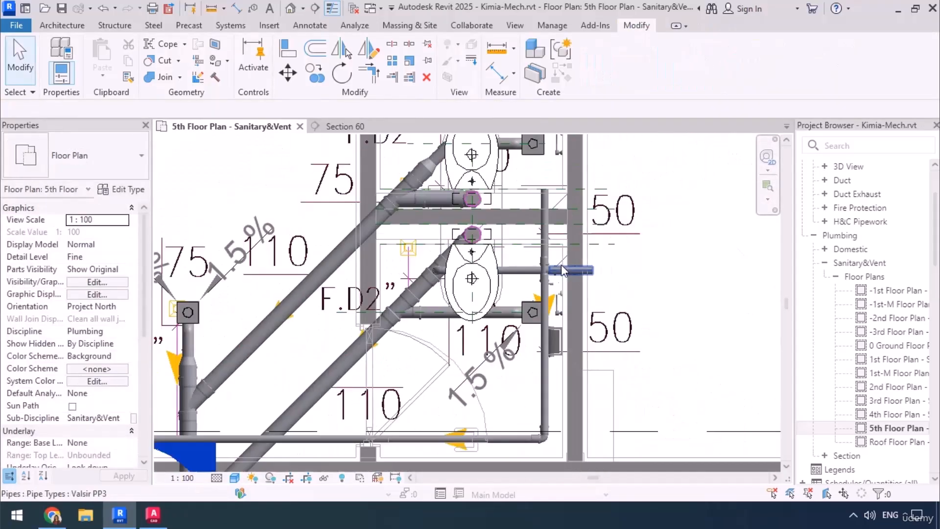
{"action": "scroll", "coordinate": [561, 265], "scroll_direction": "down", "scroll_amount": 3}
{"action": "middle_click_drag", "start_coordinate": [226, 354], "coordinate": [363, 355]}
{"action": "left_click", "coordinate": [398, 327]}
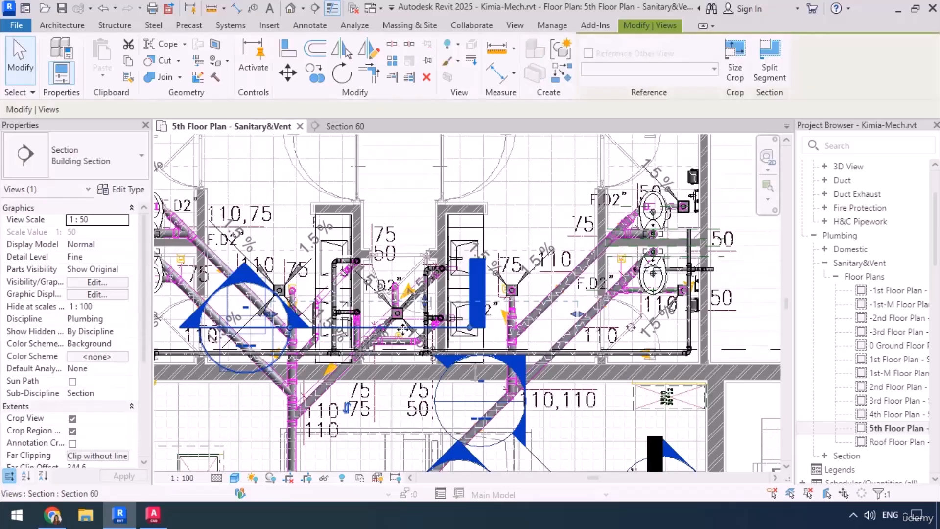
{"action": "left_click_drag", "start_coordinate": [710, 263], "coordinate": [704, 270]}
{"action": "scroll", "coordinate": [703, 271], "scroll_direction": "up", "scroll_amount": 5}
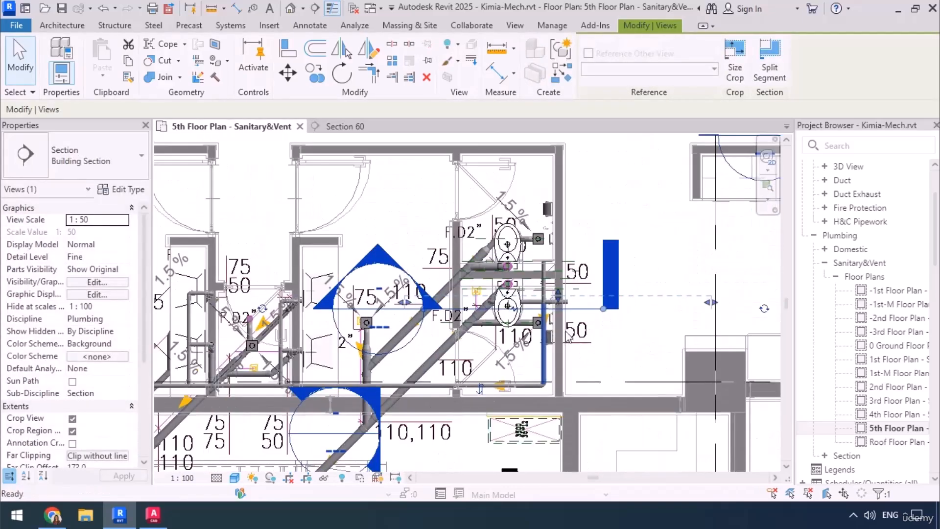
{"action": "right_click", "coordinate": [604, 282]}
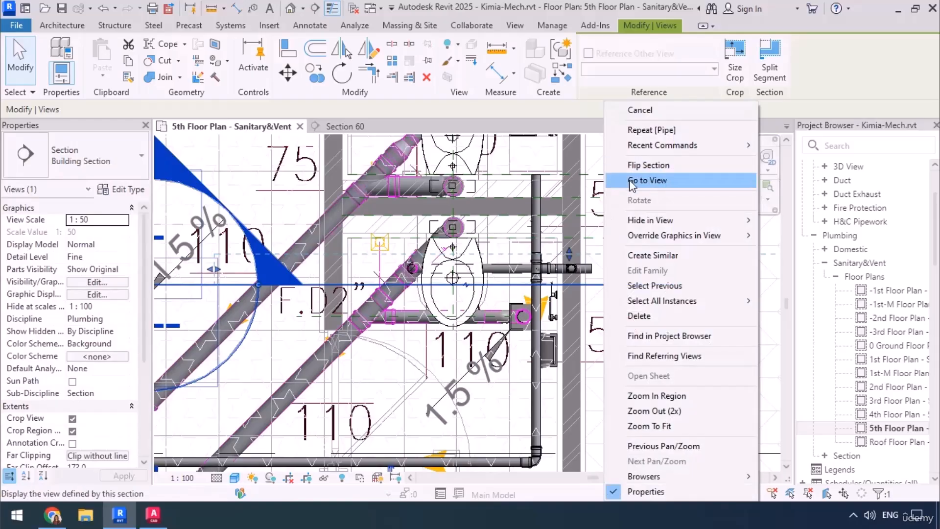
{"action": "left_click", "coordinate": [630, 182]}
Lower the horizontal 50 mm vent pipe in Section 60 so its lower end sits at -495 mm, beneath the slab
{"action": "scroll", "coordinate": [472, 321], "scroll_direction": "down", "scroll_amount": 5}
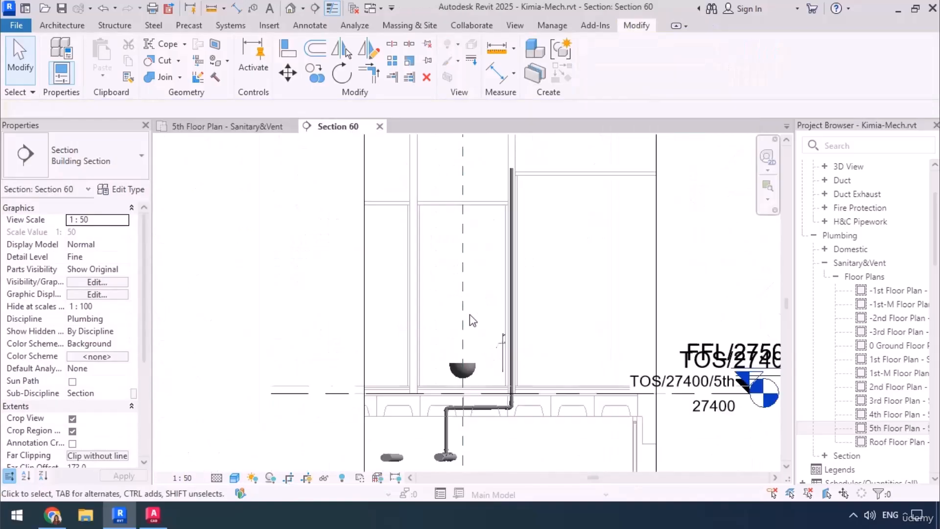
{"action": "scroll", "coordinate": [484, 406], "scroll_direction": "up", "scroll_amount": 4}
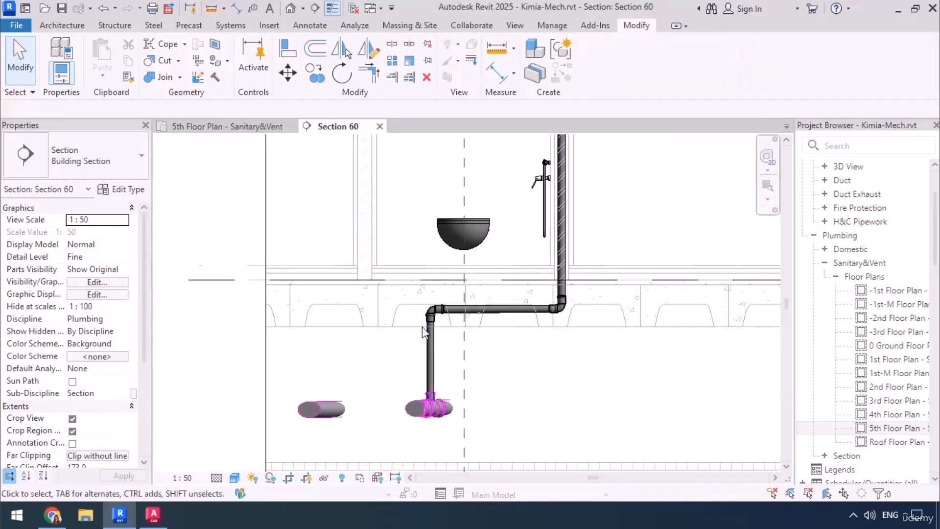
{"action": "scroll", "coordinate": [511, 309], "scroll_direction": "up", "scroll_amount": 2}
{"action": "left_click", "coordinate": [504, 301]}
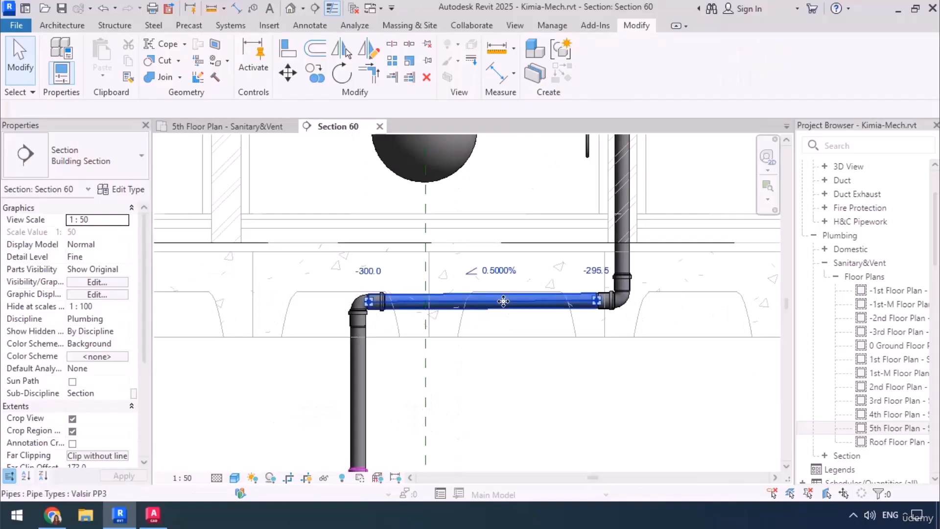
{"action": "key", "text": "Down"}
{"action": "key", "text": "Down"}
{"action": "key", "text": "Down"}
{"action": "key", "text": "Down"}
{"action": "key", "text": "Down"}
{"action": "key", "text": "Down"}
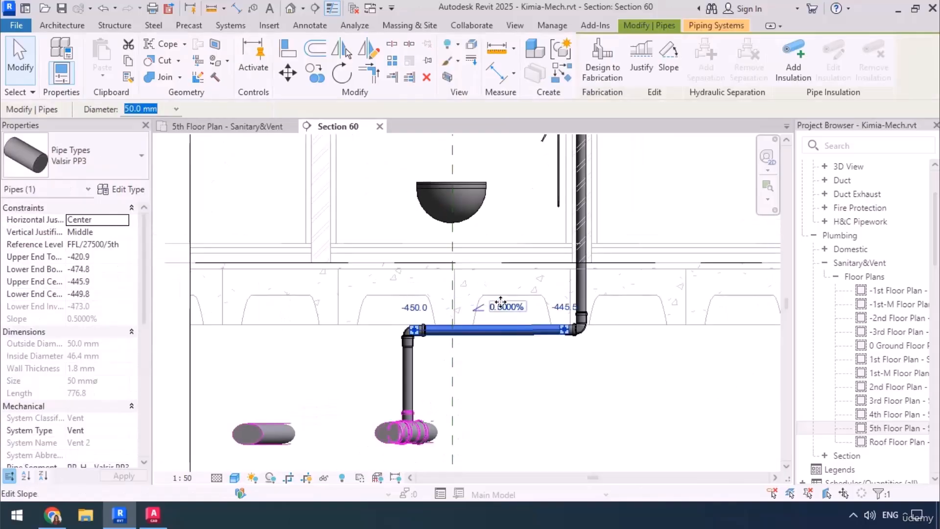
{"action": "key", "text": "Down"}
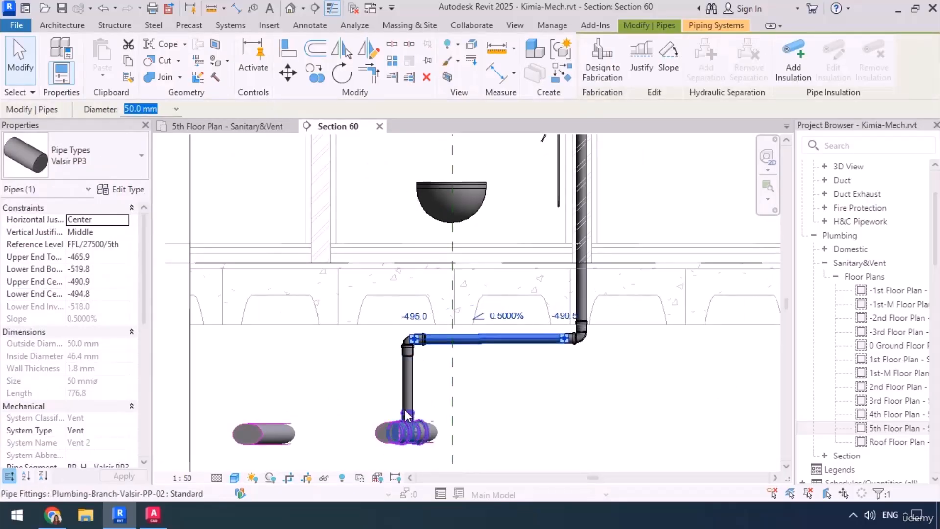
Trim the short horizontal vent branch under the roof slab and the vertical riser to a corner
{"action": "scroll", "coordinate": [399, 390], "scroll_direction": "down", "scroll_amount": 4}
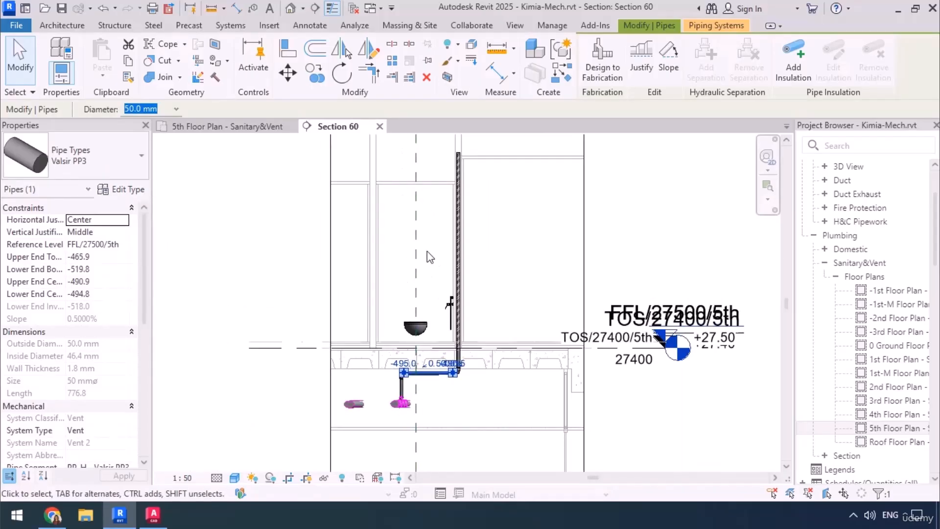
{"action": "scroll", "coordinate": [414, 392], "scroll_direction": "up", "scroll_amount": 3}
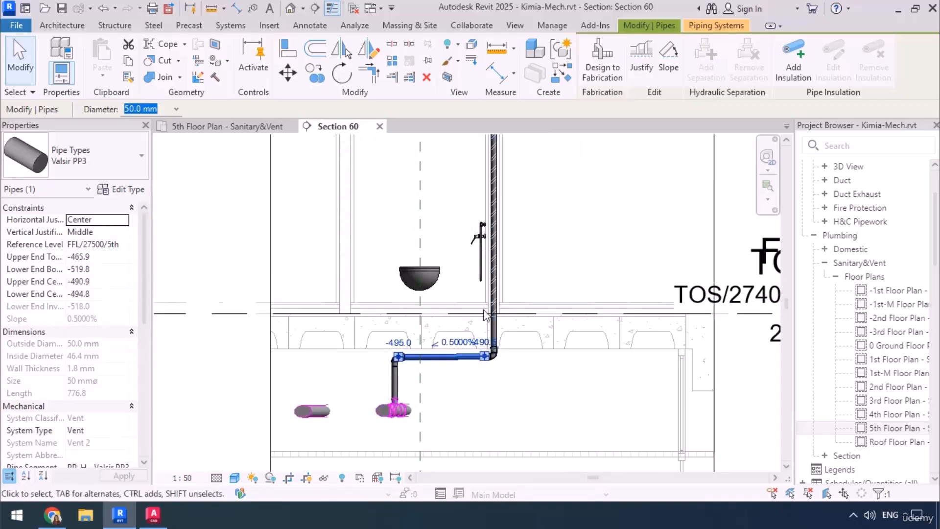
{"action": "scroll", "coordinate": [491, 407], "scroll_direction": "down", "scroll_amount": 3}
{"action": "middle_click_drag", "start_coordinate": [496, 153], "coordinate": [500, 273]}
{"action": "scroll", "coordinate": [491, 243], "scroll_direction": "up", "scroll_amount": 4}
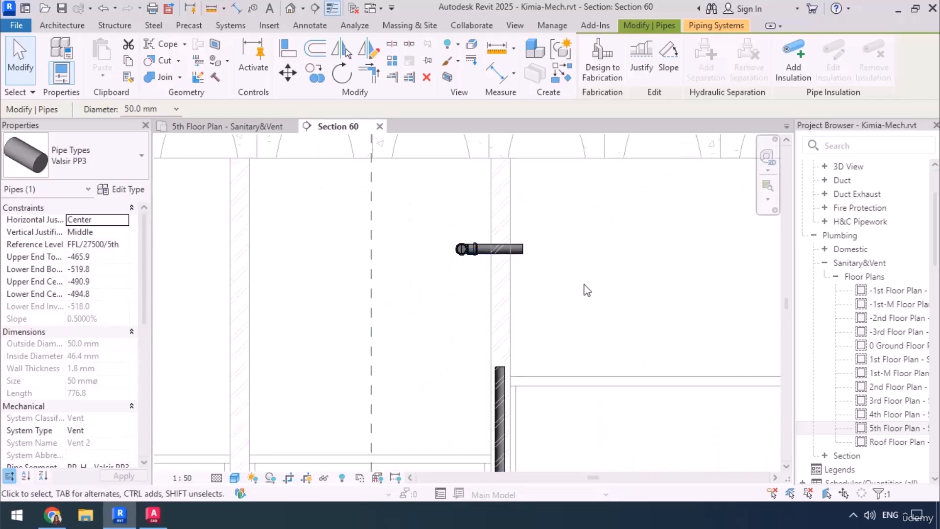
{"action": "key", "text": "t"}
{"action": "key", "text": "r"}
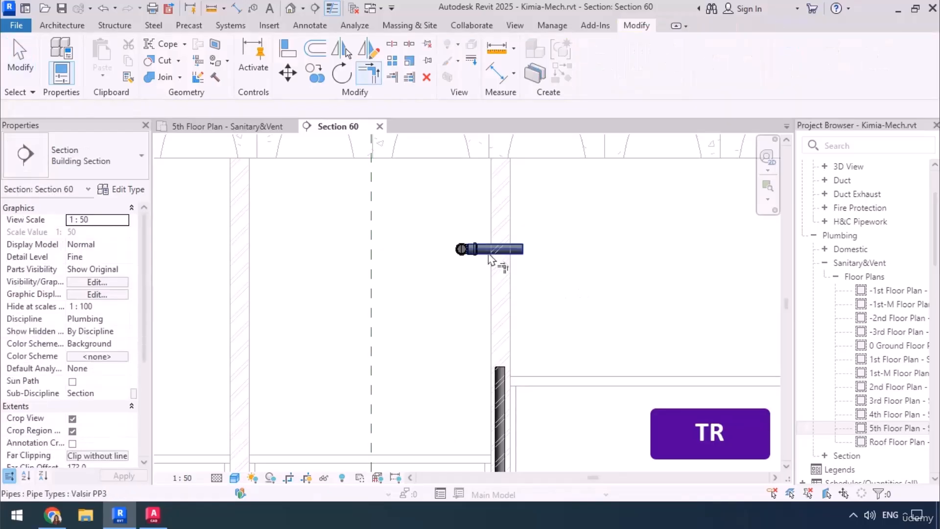
{"action": "left_click", "coordinate": [485, 253]}
{"action": "left_click", "coordinate": [501, 392]}
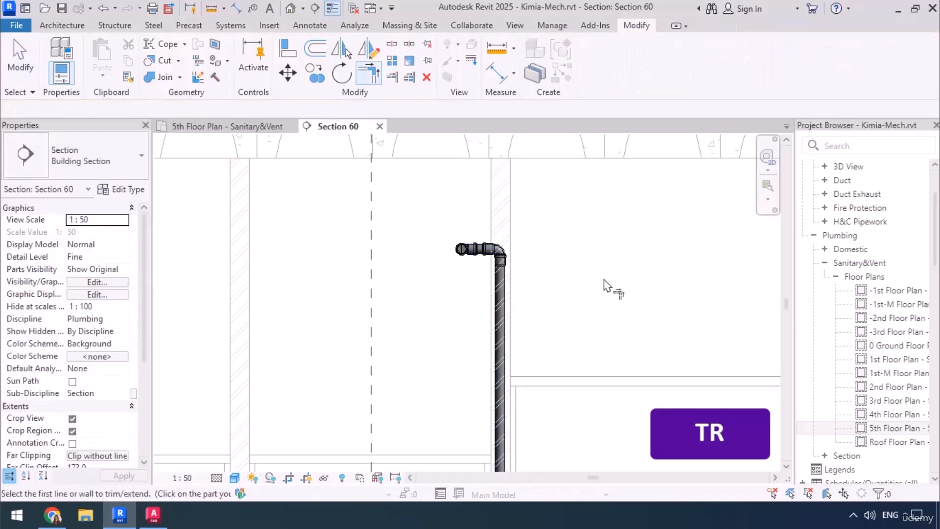
{"action": "key", "text": "Escape"}
{"action": "scroll", "coordinate": [539, 222], "scroll_direction": "down", "scroll_amount": 2}
{"action": "scroll", "coordinate": [541, 224], "scroll_direction": "down", "scroll_amount": 2}
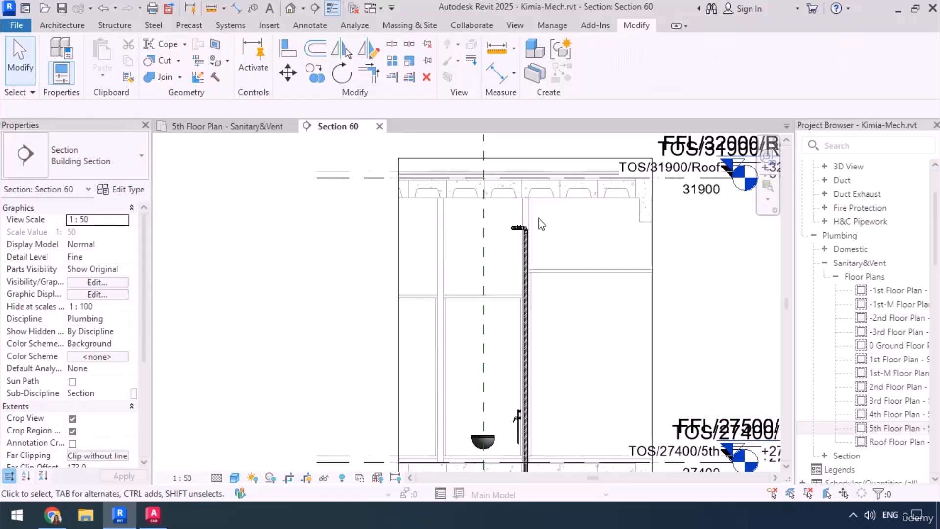
{"action": "scroll", "coordinate": [541, 224], "scroll_direction": "down", "scroll_amount": 3}
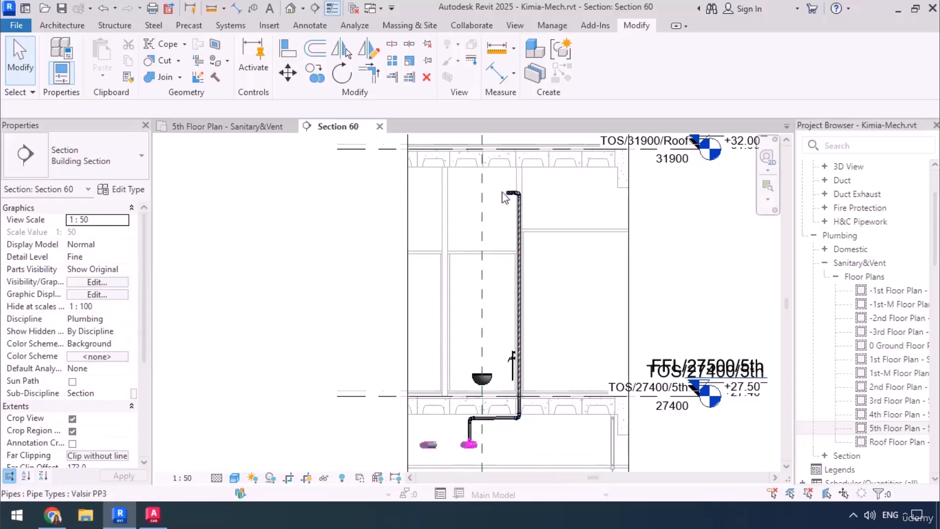
Return to the 5th floor plan and examine the upper right-hand toilet's vent routing in the AutoCAD drawing
{"action": "left_click", "coordinate": [252, 127]}
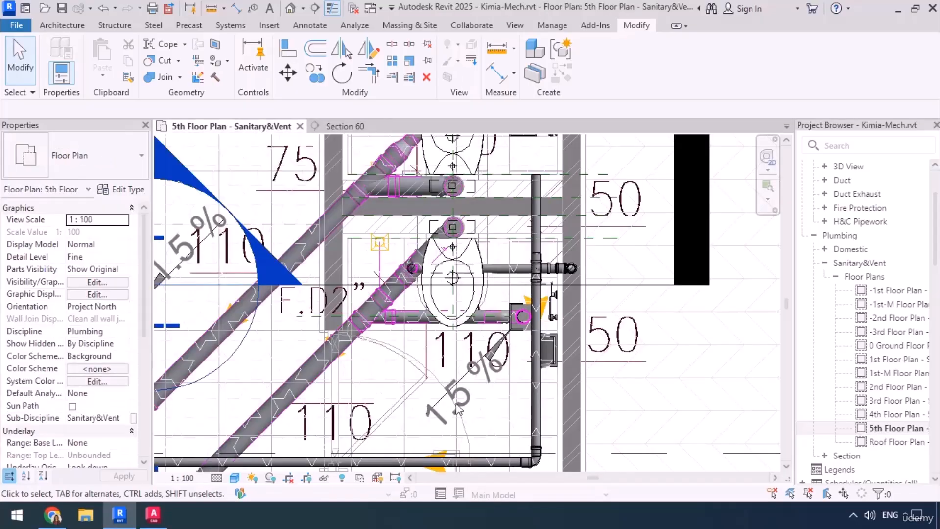
{"action": "middle_click_drag", "start_coordinate": [573, 293], "coordinate": [614, 424]}
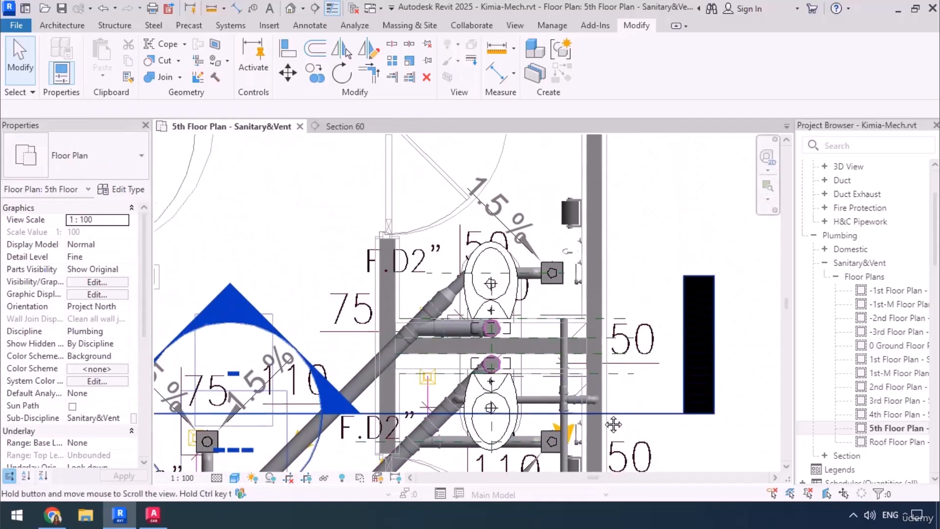
{"action": "scroll", "coordinate": [532, 268], "scroll_direction": "up", "scroll_amount": 1}
{"action": "middle_click_drag", "start_coordinate": [493, 366], "coordinate": [476, 369]}
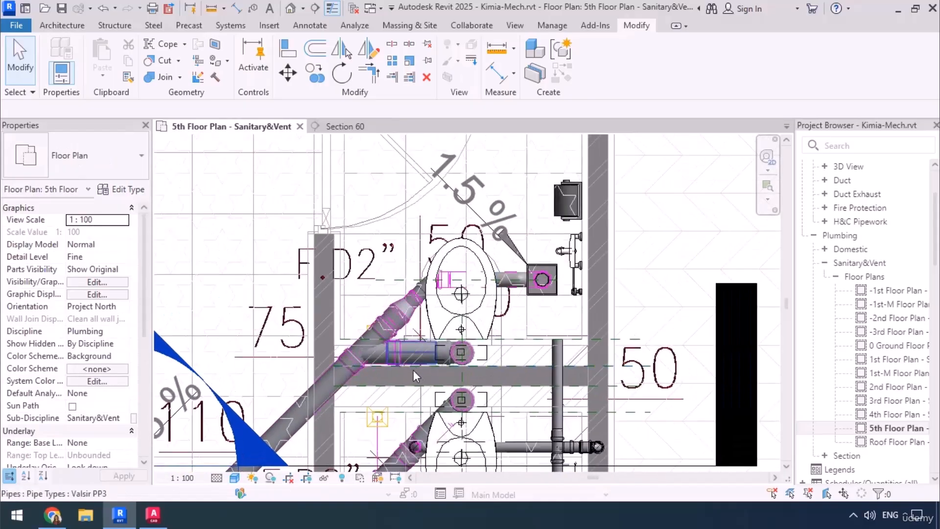
{"action": "scroll", "coordinate": [414, 360], "scroll_direction": "up", "scroll_amount": 3}
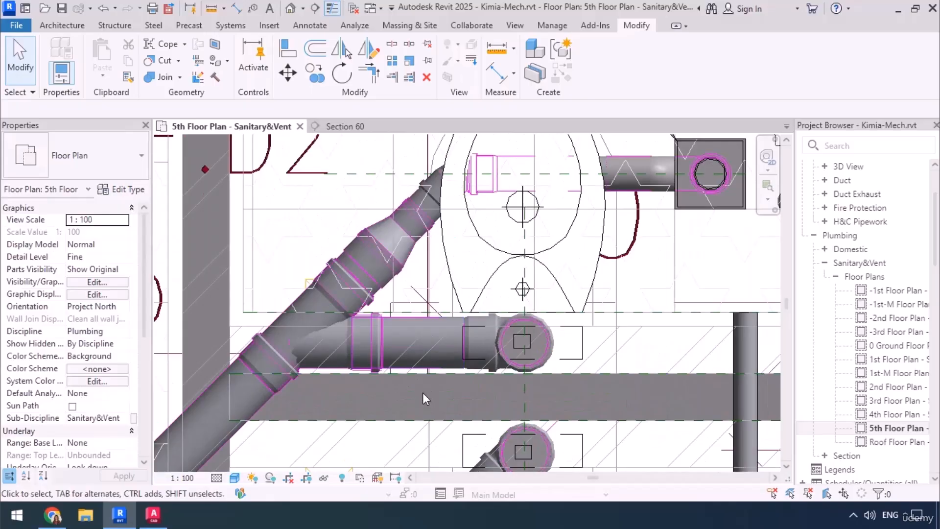
{"action": "scroll", "coordinate": [421, 328], "scroll_direction": "down", "scroll_amount": 2}
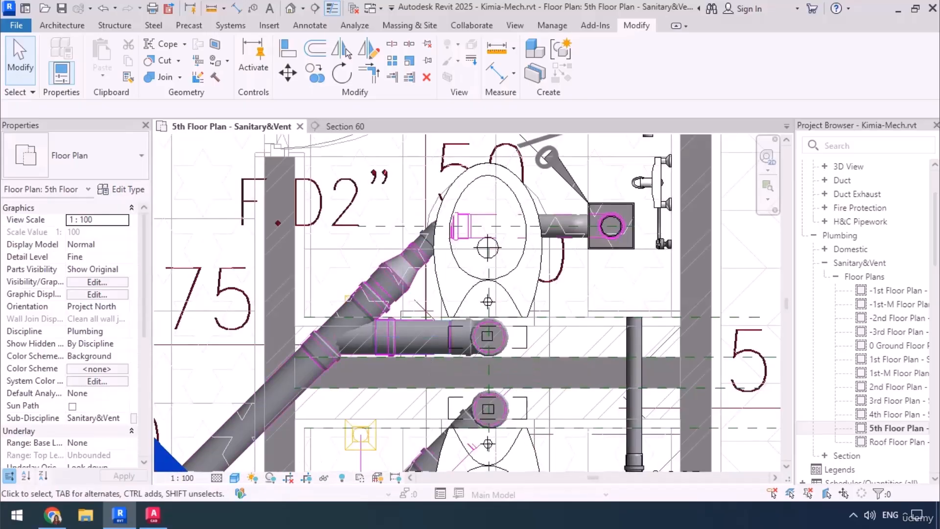
{"action": "left_click", "coordinate": [163, 522]}
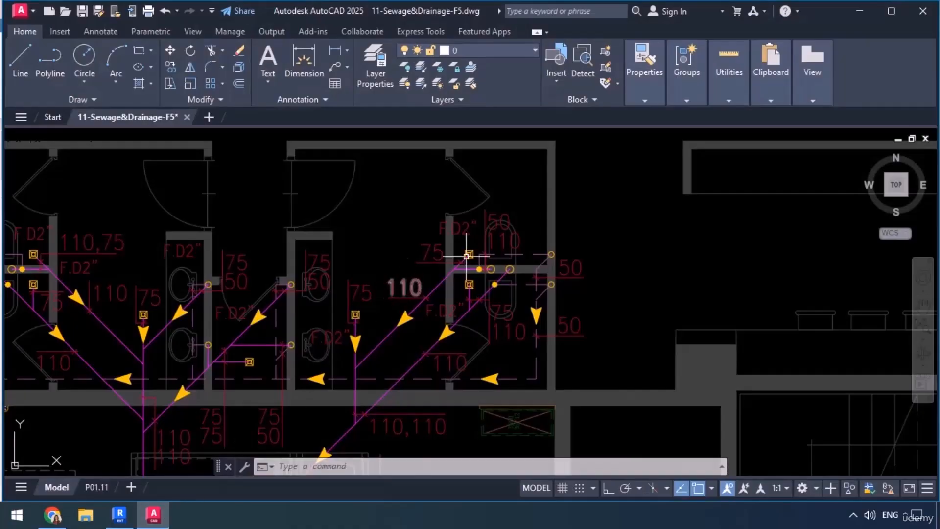
{"action": "scroll", "coordinate": [467, 255], "scroll_direction": "up", "scroll_amount": 6}
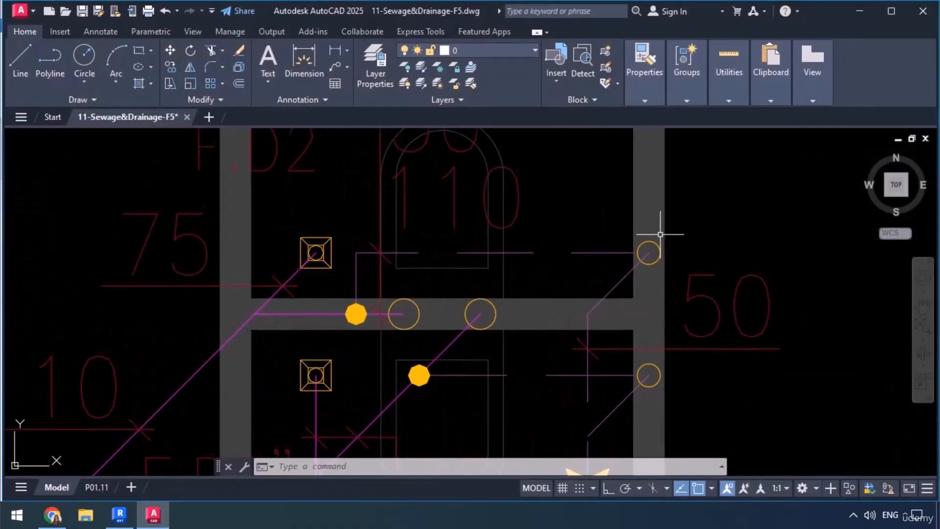
{"action": "left_click", "coordinate": [860, 11]}
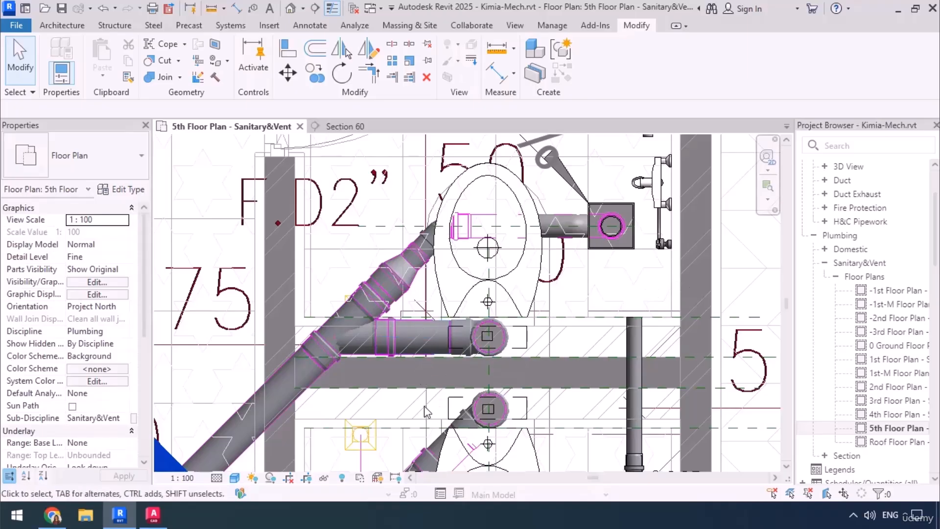
Try to draw a 50 mm vent pipe at -300 mm elevation with 0.5% upward slope from the upper toilet's horizontal 110 mm drain
{"action": "middle_click_drag", "start_coordinate": [425, 412], "coordinate": [389, 434]}
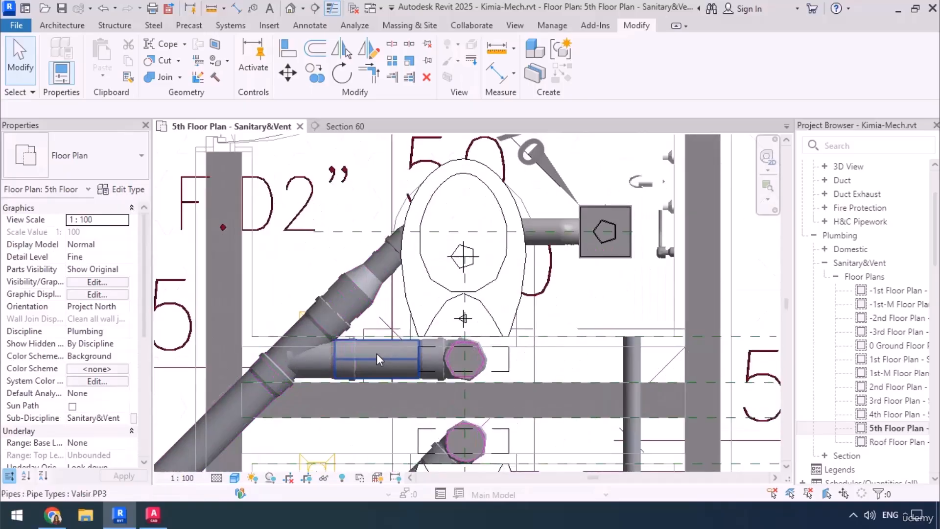
{"action": "scroll", "coordinate": [377, 354], "scroll_direction": "up", "scroll_amount": 2}
{"action": "key", "text": "p"}
{"action": "key", "text": "i"}
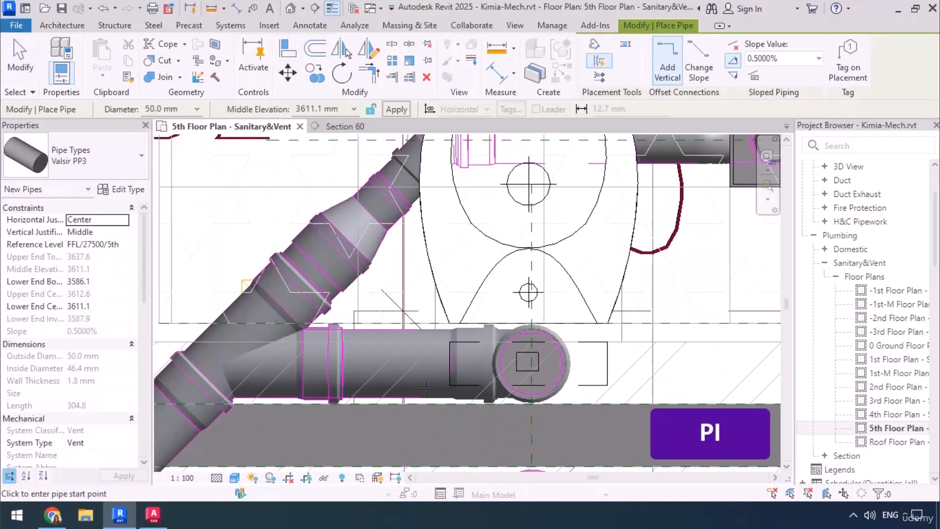
{"action": "left_click", "coordinate": [303, 109]}
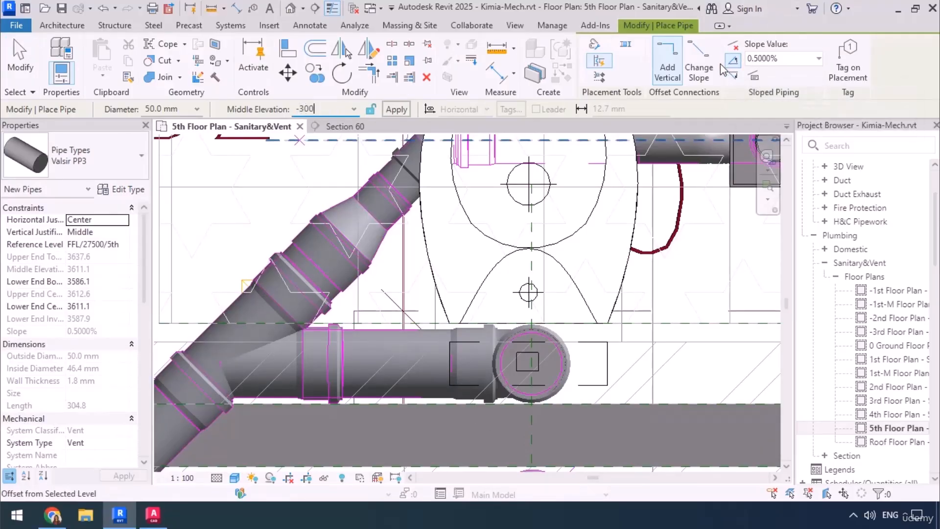
{"action": "key", "text": "Return"}
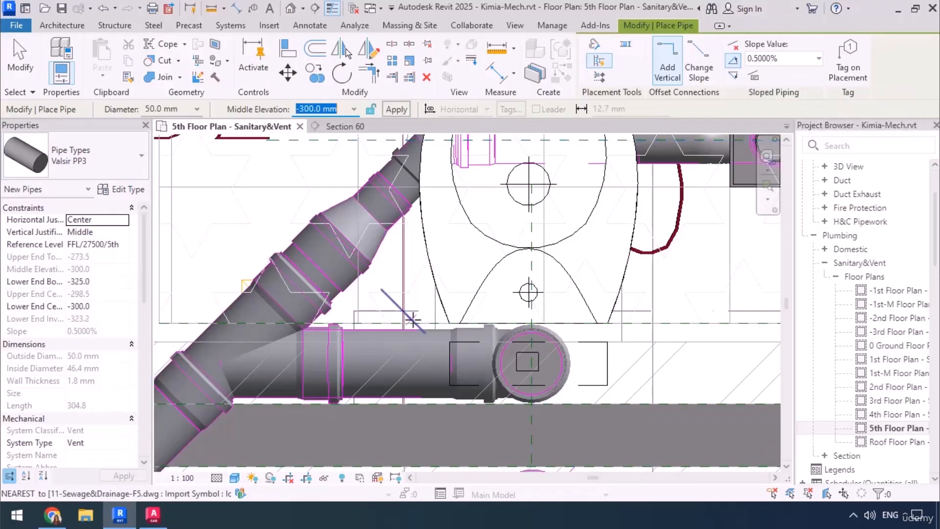
{"action": "left_click", "coordinate": [405, 366]}
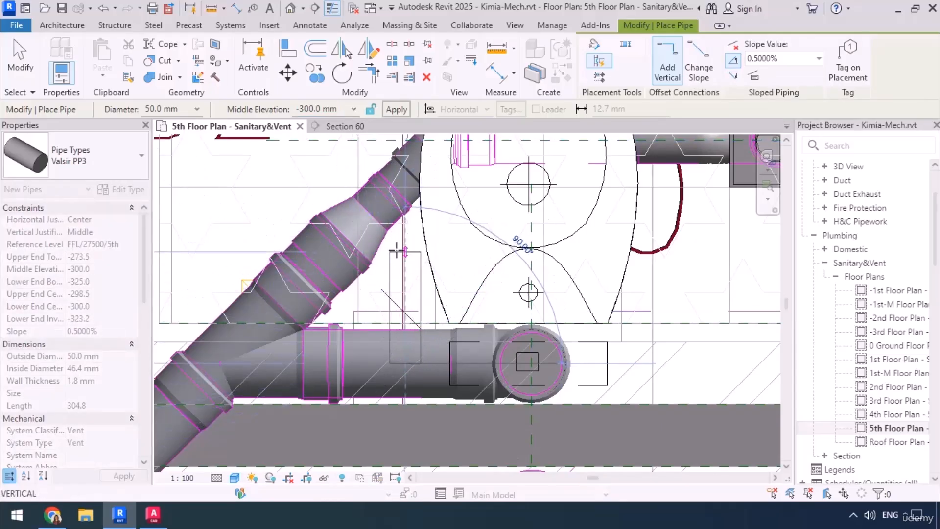
{"action": "left_click", "coordinate": [507, 269]}
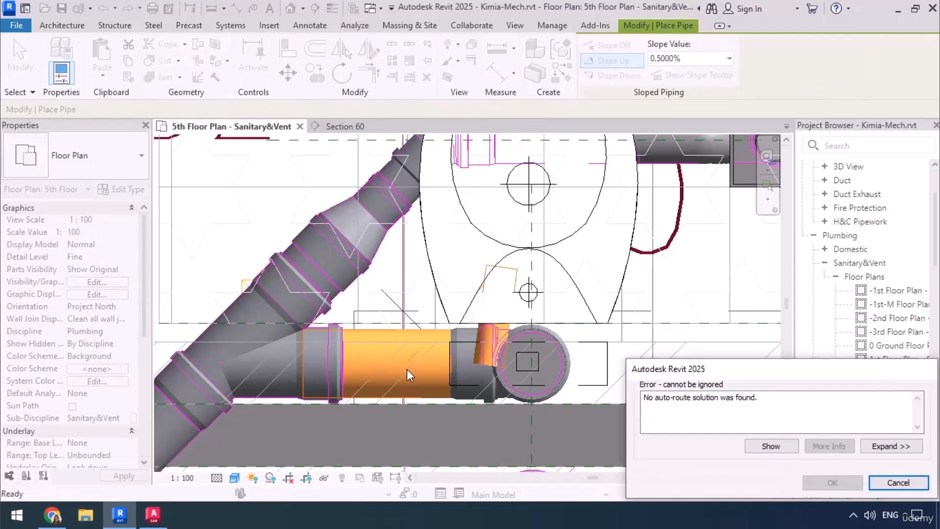
{"action": "left_click", "coordinate": [899, 483]}
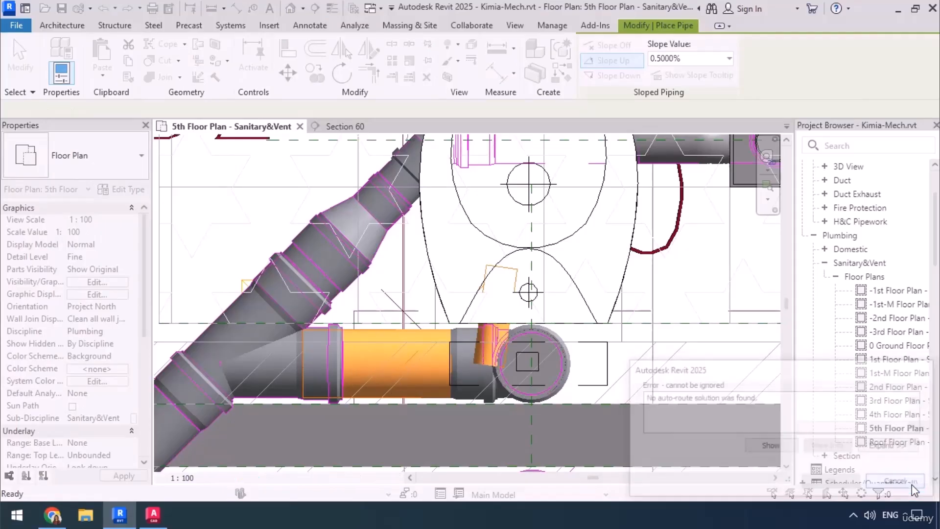
Compare the lower toilet's vent connection on its diagonal 110 mm drain with the upper toilet's horizontal drain
{"action": "scroll", "coordinate": [424, 347], "scroll_direction": "down", "scroll_amount": 3}
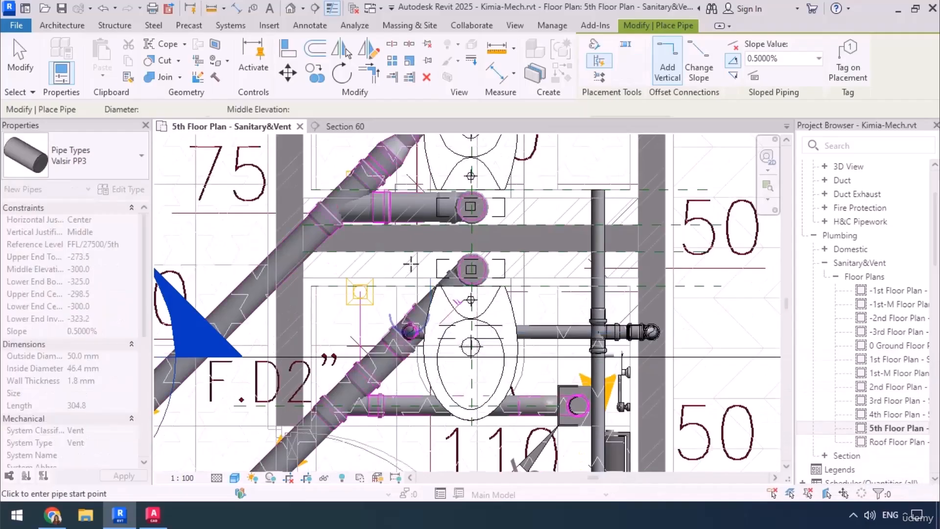
{"action": "scroll", "coordinate": [425, 345], "scroll_direction": "up", "scroll_amount": 5}
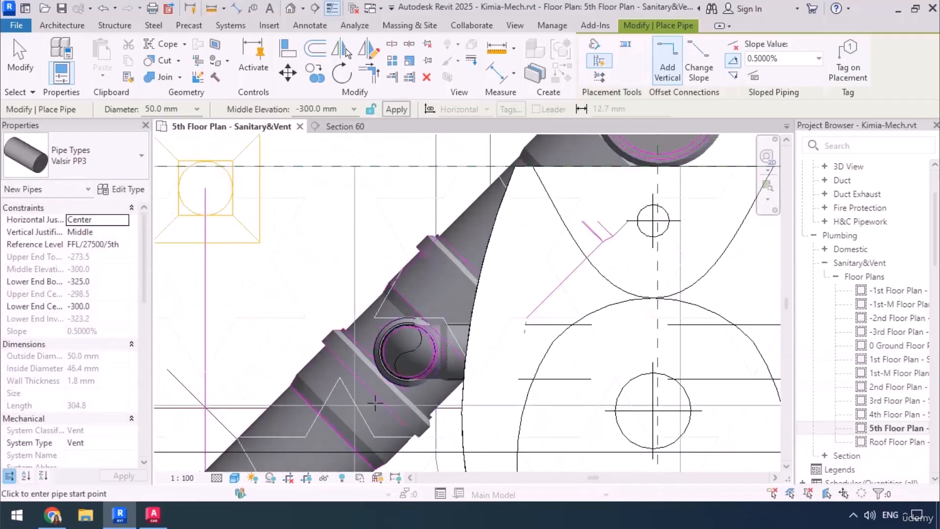
{"action": "scroll", "coordinate": [431, 294], "scroll_direction": "down", "scroll_amount": 4}
{"action": "scroll", "coordinate": [403, 328], "scroll_direction": "up", "scroll_amount": 4}
{"action": "scroll", "coordinate": [403, 327], "scroll_direction": "down", "scroll_amount": 3}
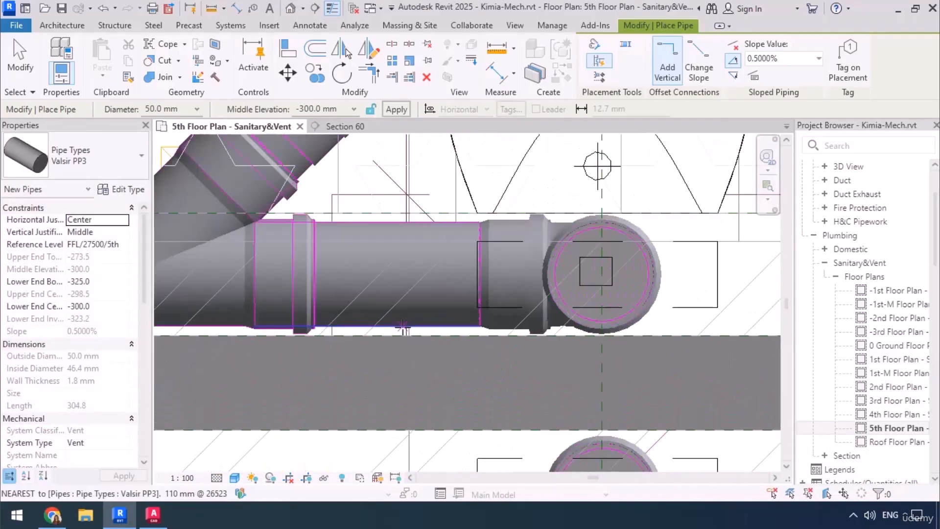
{"action": "scroll", "coordinate": [403, 245], "scroll_direction": "down", "scroll_amount": 2}
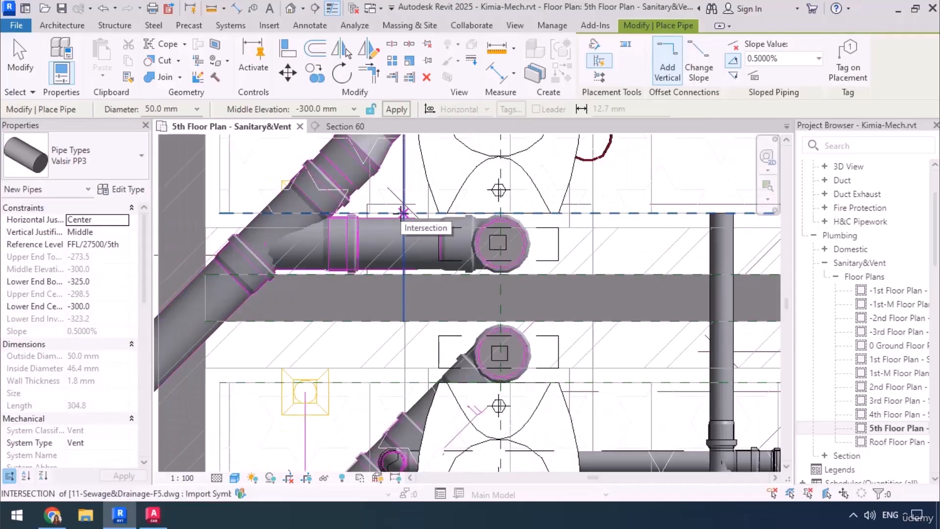
{"action": "key", "text": "Escape"}
{"action": "key", "text": "Escape"}
Create a similar Plumbing-Branch-Valsir-PP-02 fitting from the lower toilet's vent branch and place it over the upper toilet's horizontal 110 mm drain
{"action": "scroll", "coordinate": [384, 372], "scroll_direction": "up", "scroll_amount": 4}
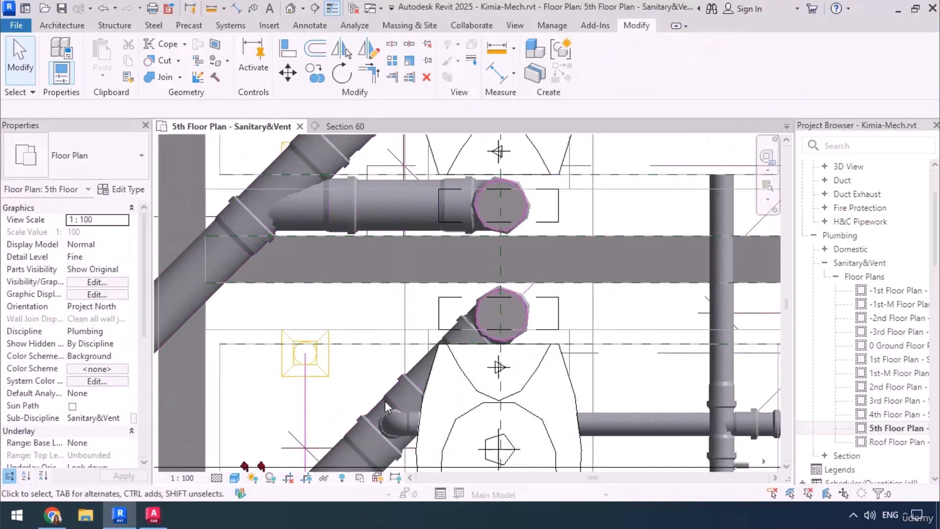
{"action": "left_click", "coordinate": [412, 369]}
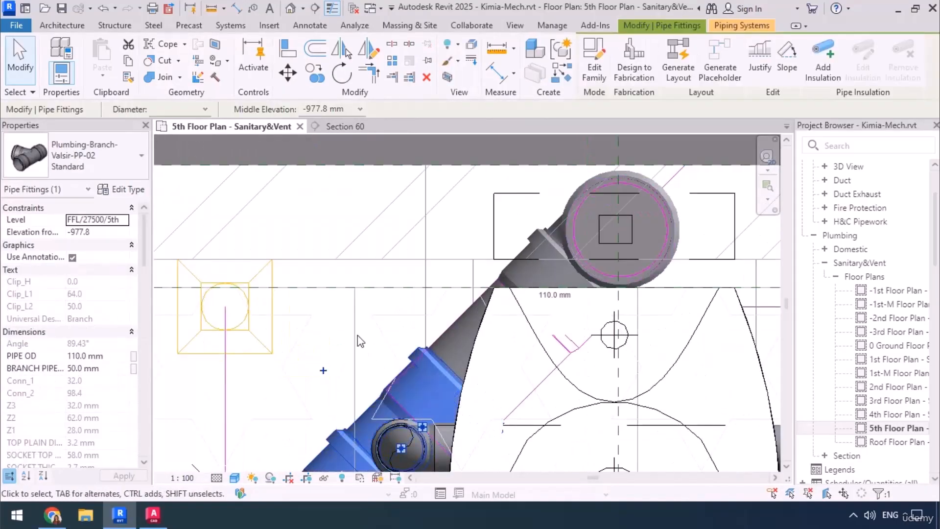
{"action": "left_click", "coordinate": [567, 78]}
{"action": "middle_click_drag", "start_coordinate": [403, 296], "coordinate": [436, 384]}
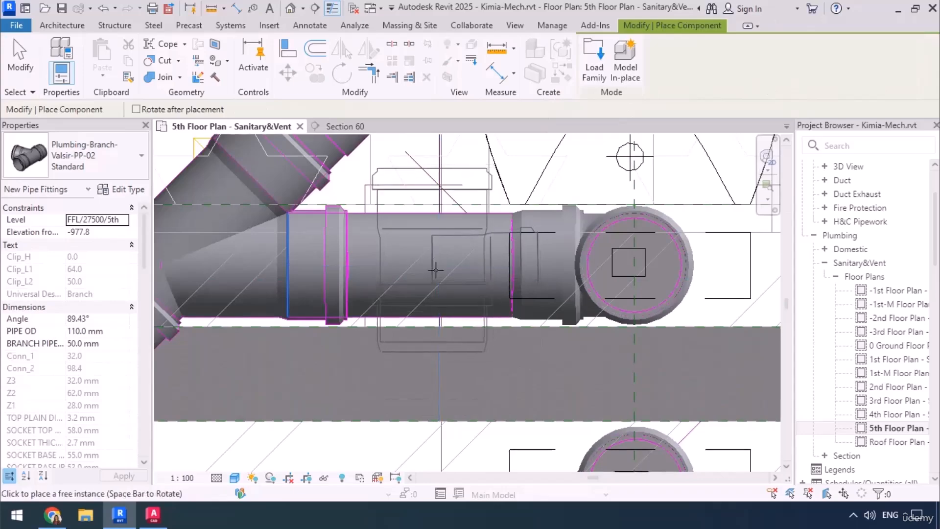
{"action": "left_click", "coordinate": [439, 262]}
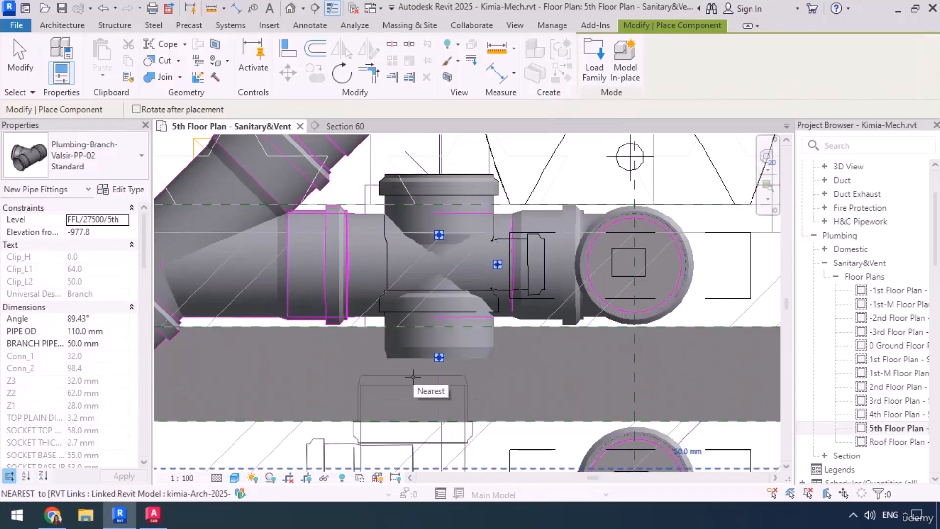
Delete the branch fitting placed over the upper toilet's drain and lengthen the horizontal 110 mm drain by moving its end bend outward
{"action": "key", "text": "Escape"}
{"action": "key", "text": "Escape"}
{"action": "left_click", "coordinate": [442, 330]}
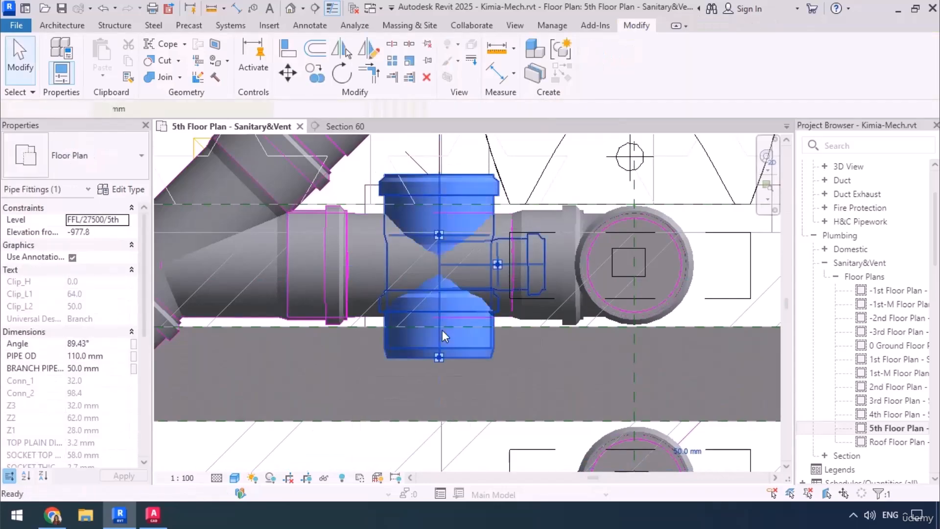
{"action": "key", "text": "Delete"}
{"action": "scroll", "coordinate": [431, 332], "scroll_direction": "down", "scroll_amount": 1}
{"action": "middle_click_drag", "start_coordinate": [507, 343], "coordinate": [460, 381]}
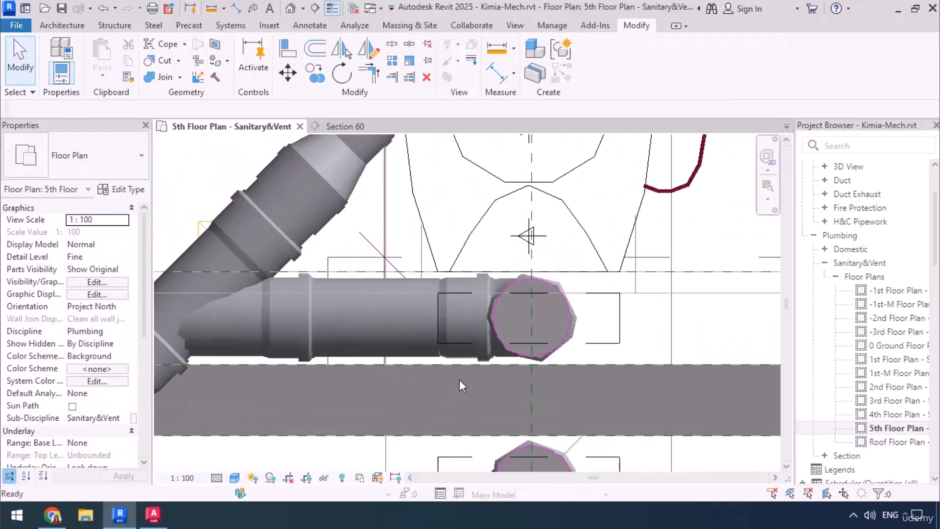
{"action": "left_click", "coordinate": [521, 353]}
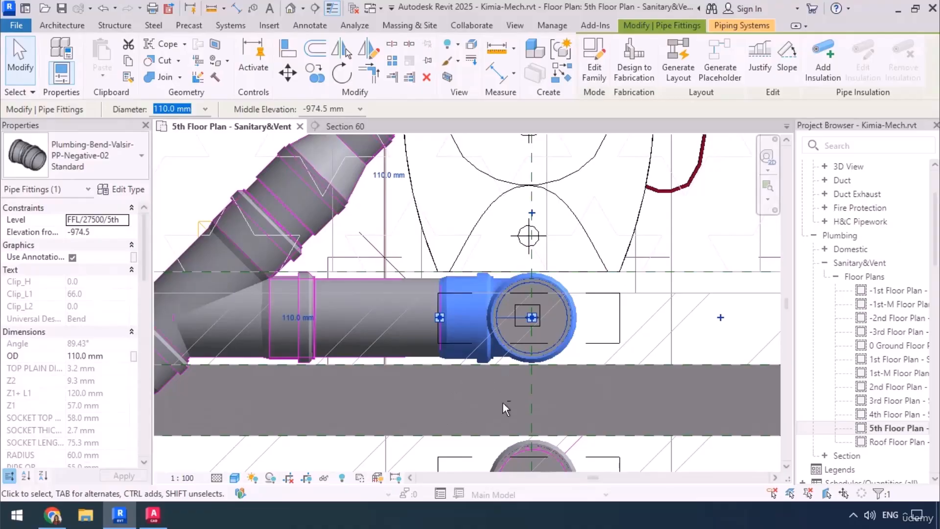
{"action": "left_click_drag", "start_coordinate": [440, 317], "coordinate": [546, 318]}
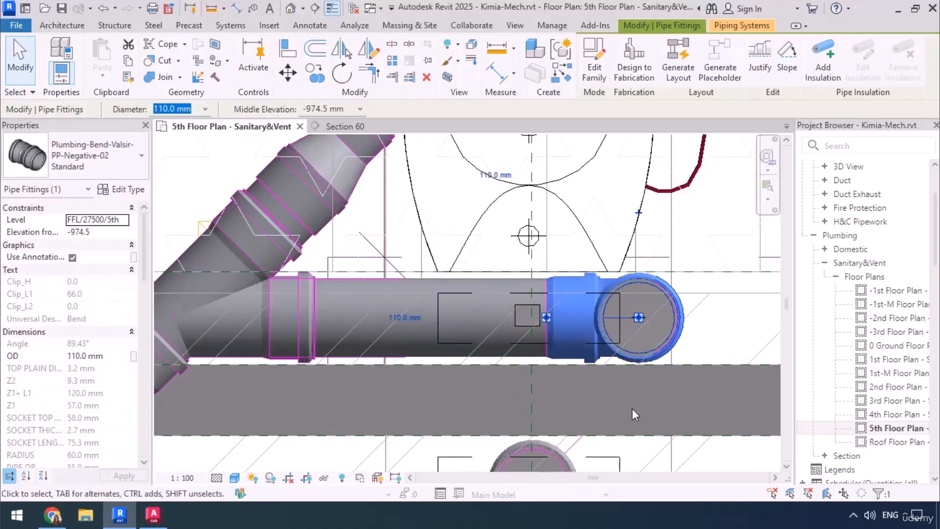
Draw a 50 mm vent pipe from the upper toilet's horizontal drain into the right-hand wall at -300 mm, 0.5% upward slope, ending in a vertical riser
{"action": "key", "text": "Escape"}
{"action": "key", "text": "p"}
{"action": "key", "text": "i"}
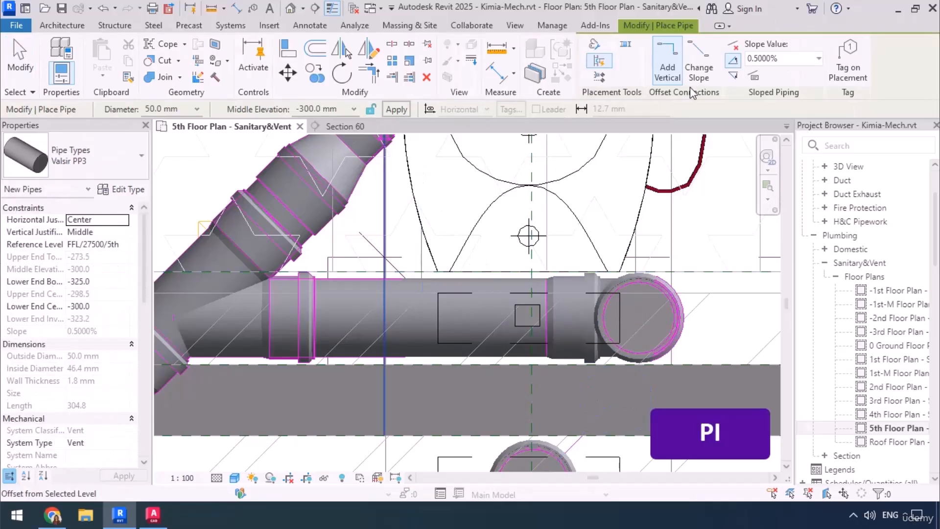
{"action": "left_click", "coordinate": [411, 319]}
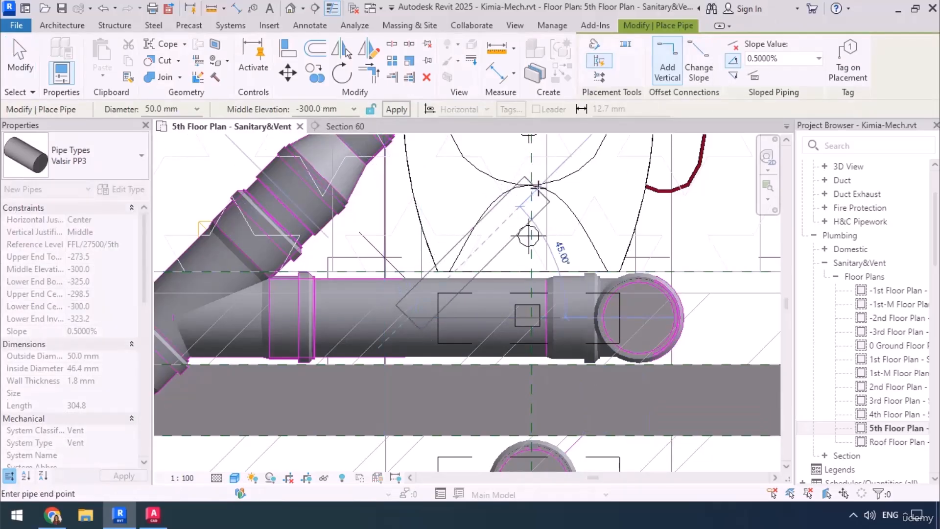
{"action": "scroll", "coordinate": [345, 238], "scroll_direction": "down", "scroll_amount": 4}
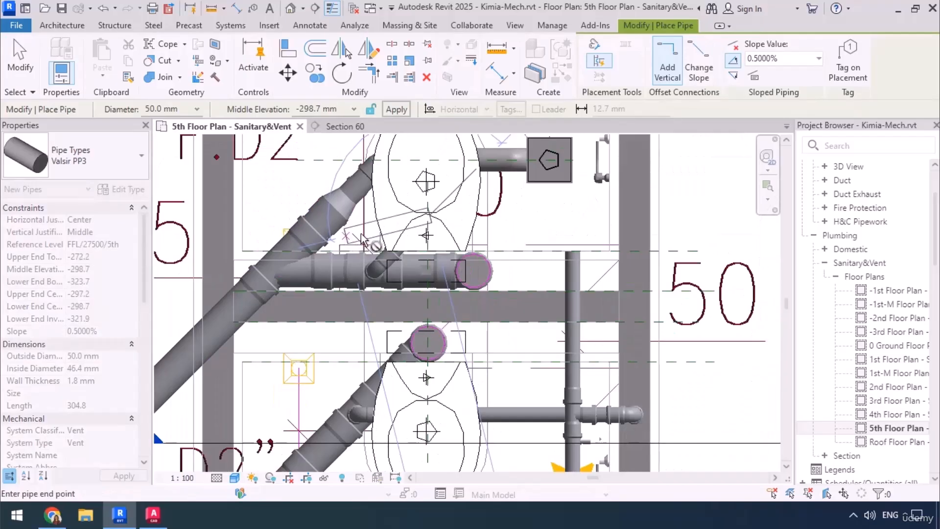
{"action": "left_click", "coordinate": [634, 215]}
{"action": "left_click", "coordinate": [331, 108]}
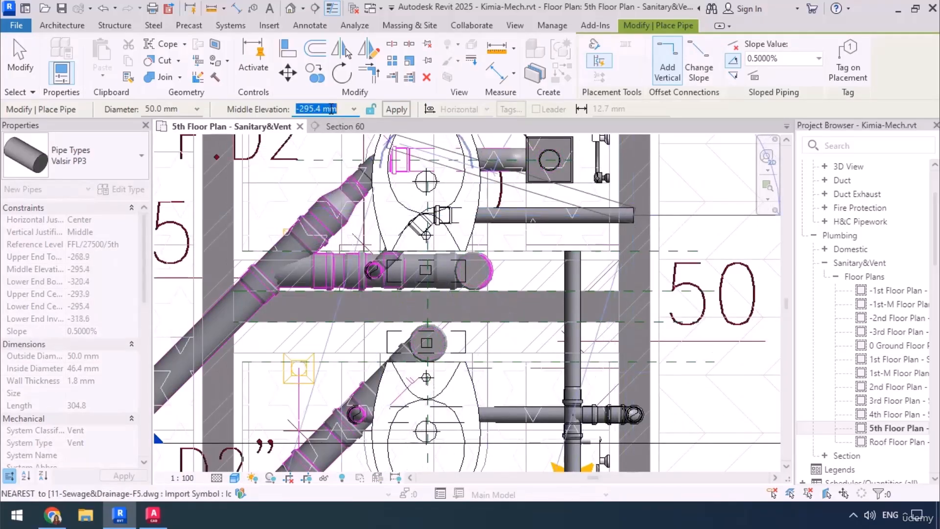
{"action": "left_click", "coordinate": [396, 109]}
{"action": "key", "text": "Escape"}
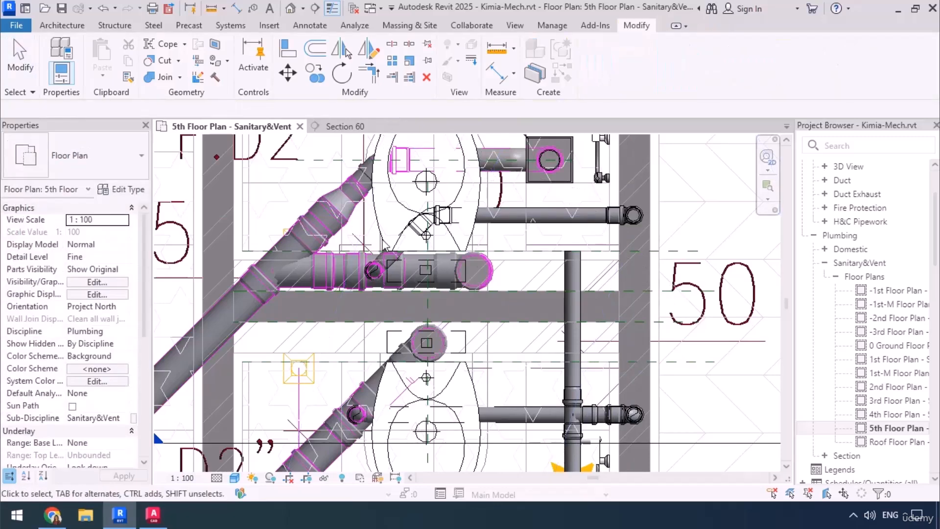
Nudge the upper toilet's vent branch fitting along the horizontal drain toward the diagonal 110 mm branch
{"action": "scroll", "coordinate": [343, 294], "scroll_direction": "up", "scroll_amount": 4}
{"action": "middle_click_drag", "start_coordinate": [365, 378], "coordinate": [412, 371]}
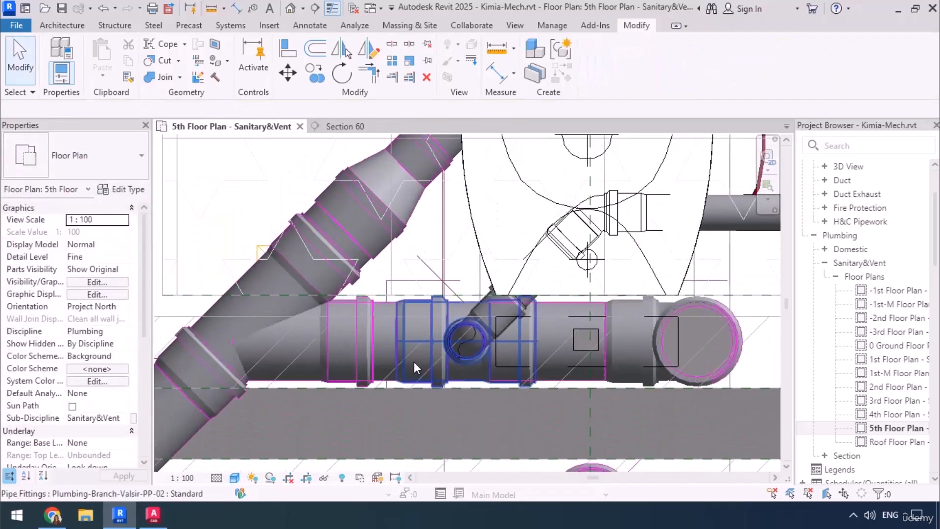
{"action": "left_click", "coordinate": [413, 363]}
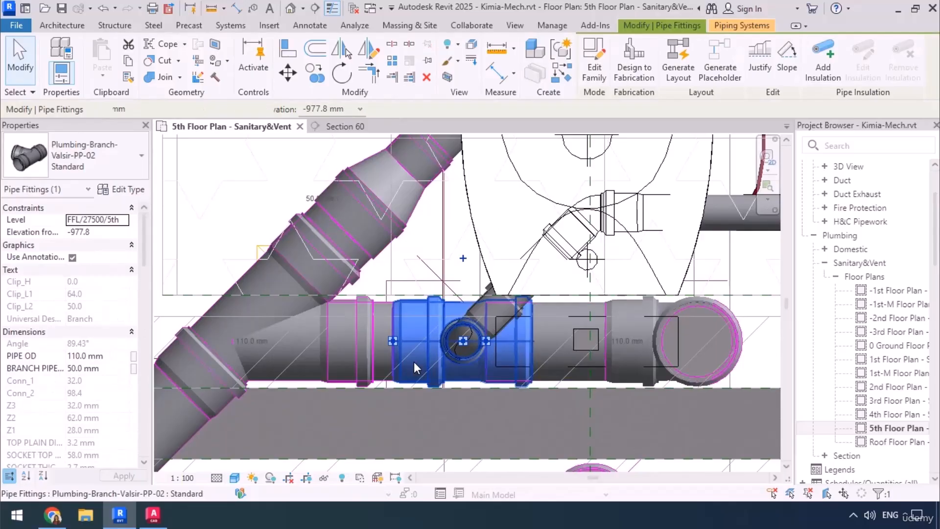
{"action": "key", "text": "Left"}
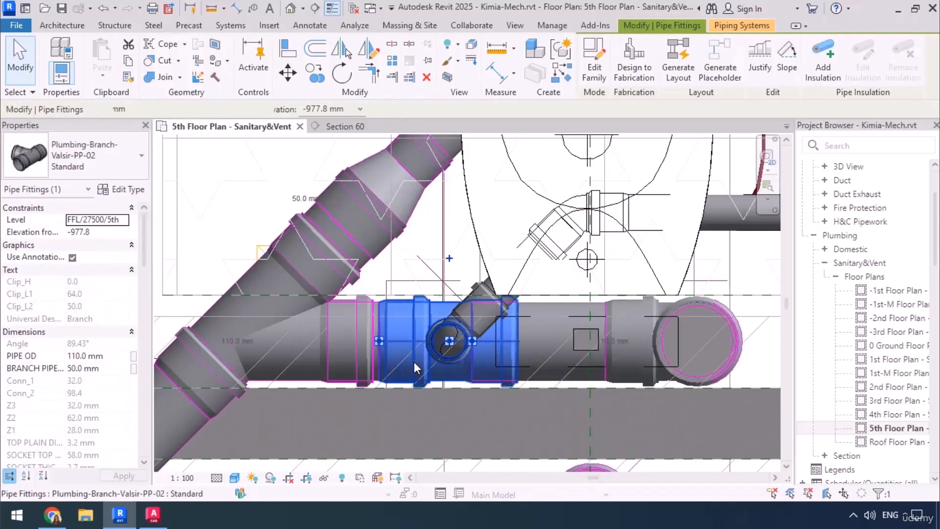
{"action": "key", "text": "Left"}
{"action": "key", "text": "Left"}
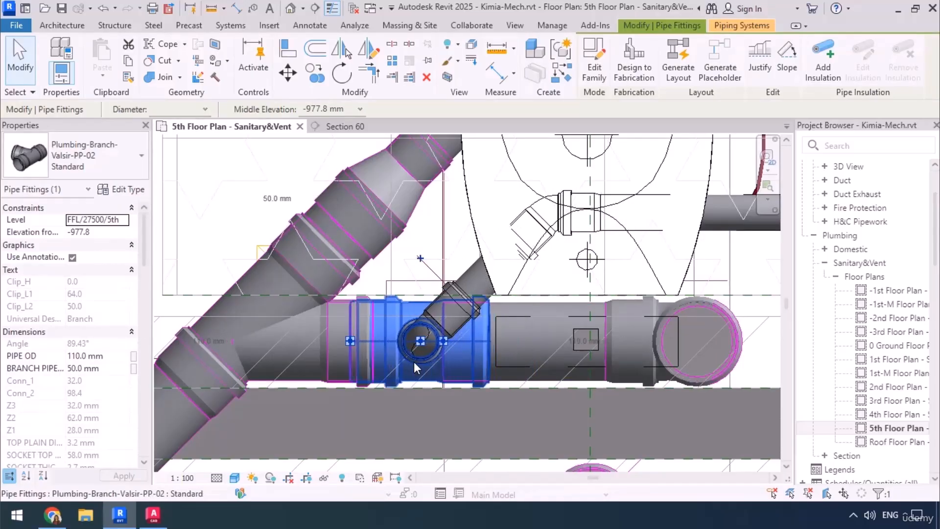
{"action": "key", "text": "Left"}
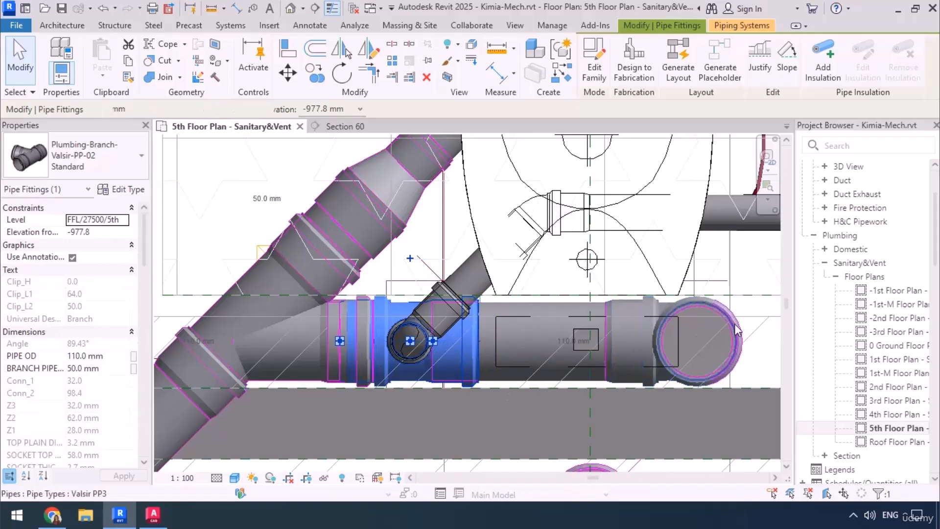
Shift the upper toilet's vertical 110 mm pipe back along the drain onto the toilet's centre line
{"action": "left_click", "coordinate": [737, 331]}
{"action": "key", "text": "Left"}
{"action": "key", "text": "Left"}
{"action": "key", "text": "Left"}
{"action": "key", "text": "Left"}
{"action": "key", "text": "Left"}
{"action": "key", "text": "Left"}
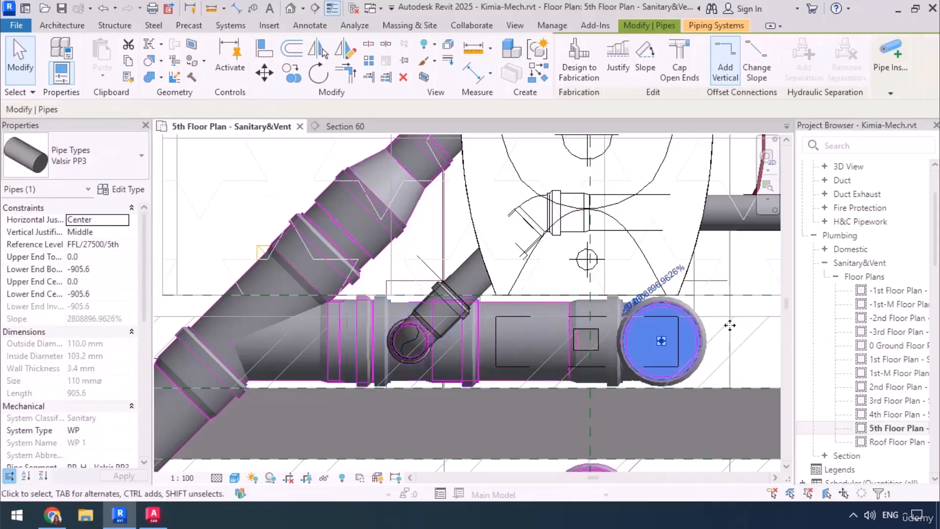
{"action": "key", "text": "Left"}
{"action": "key", "text": "Left"}
{"action": "key", "text": "Left"}
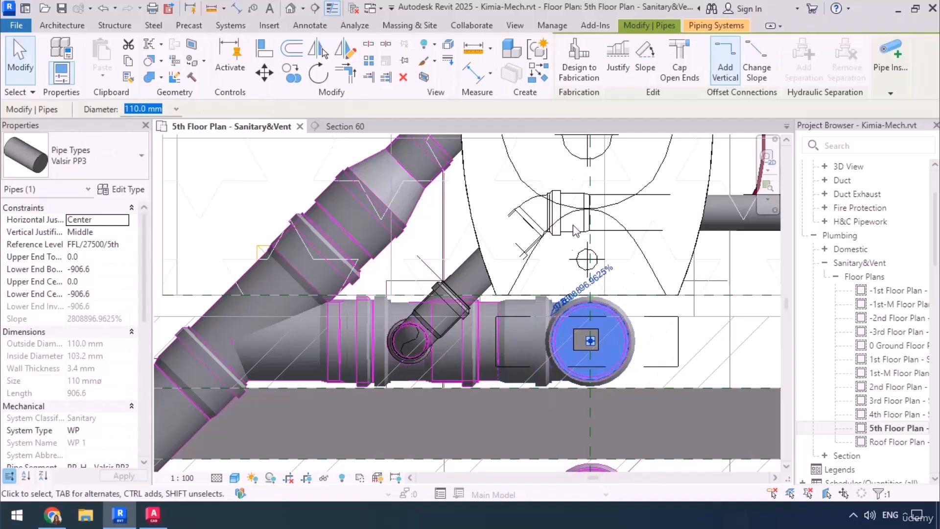
Nudge the vent branch fitting slightly back toward the upper toilet's vertical pipe, centring it in the drain run
{"action": "left_click", "coordinate": [471, 350]}
{"action": "key", "text": "Right"}
{"action": "key", "text": "Right"}
{"action": "key", "text": "Right"}
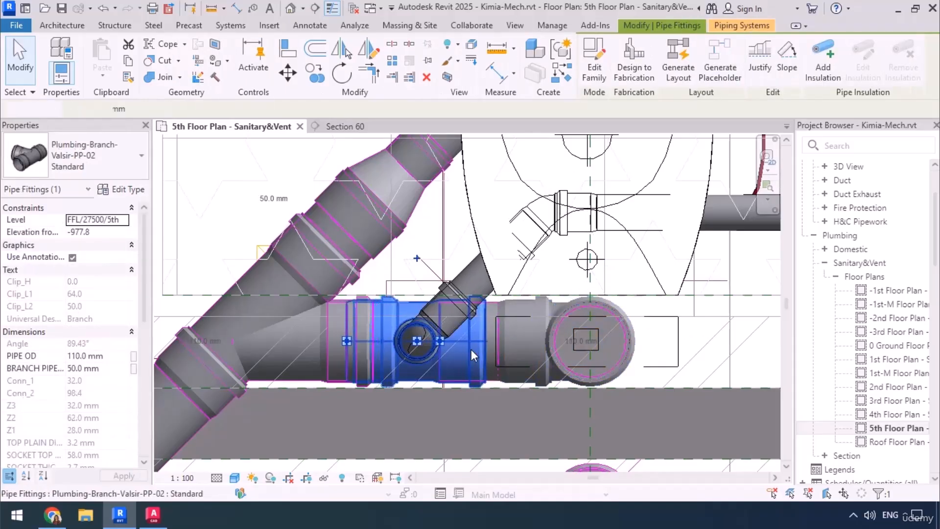
{"action": "key", "text": "Escape"}
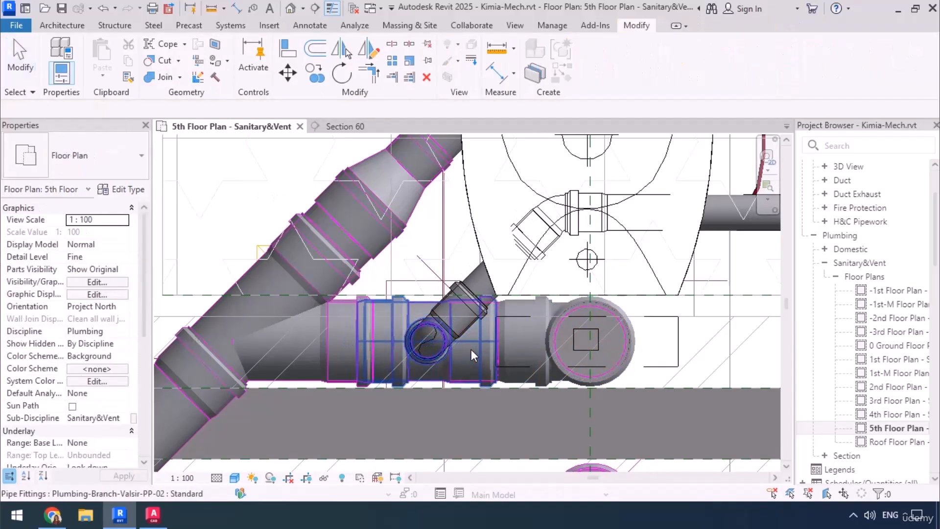
Draw a 50 mm pipe with 0.5% downward slope from the overhead vent's open upper end across the right-hand wall
{"action": "scroll", "coordinate": [383, 307], "scroll_direction": "down", "scroll_amount": 3}
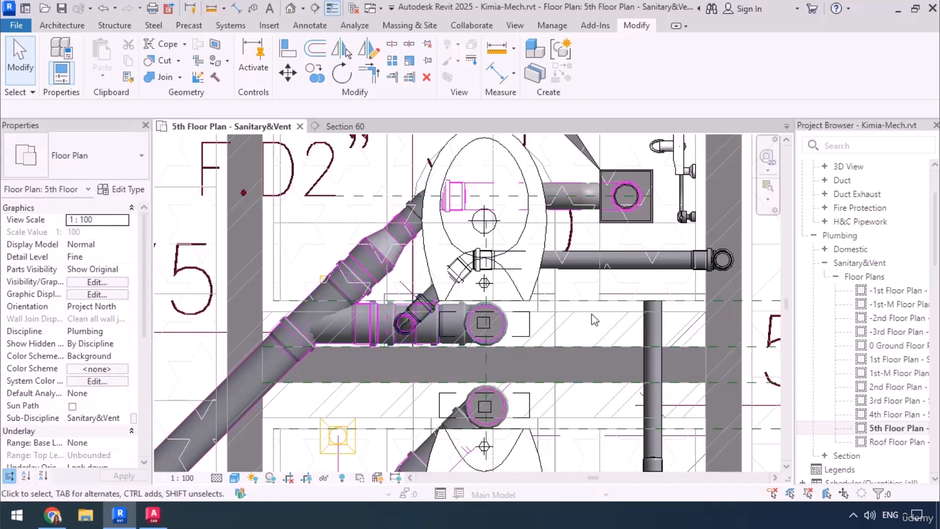
{"action": "middle_click_drag", "start_coordinate": [608, 342], "coordinate": [539, 334]}
{"action": "scroll", "coordinate": [509, 300], "scroll_direction": "down", "scroll_amount": 2}
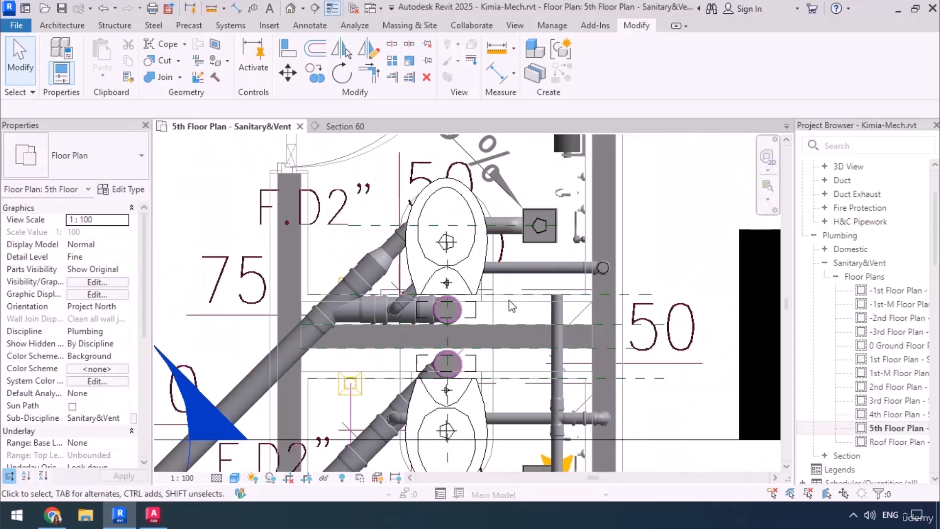
{"action": "left_click", "coordinate": [560, 304]}
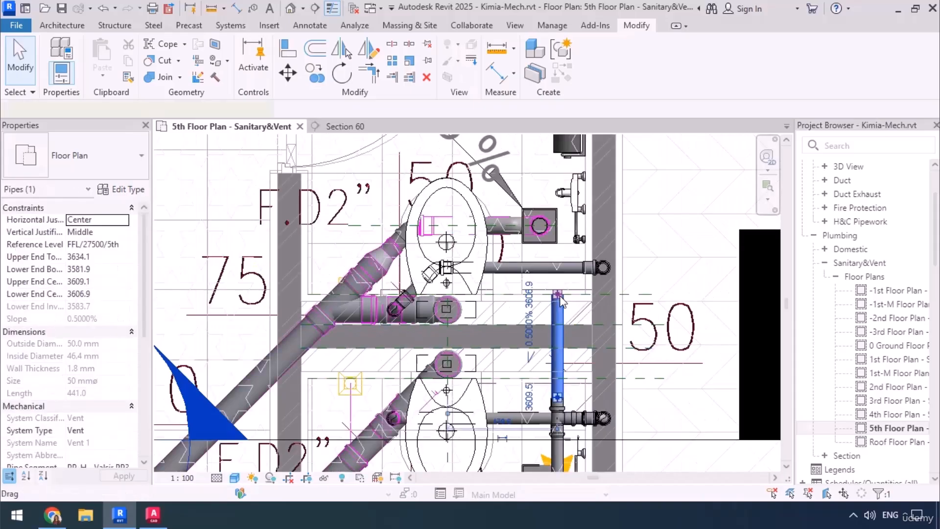
{"action": "scroll", "coordinate": [558, 296], "scroll_direction": "up", "scroll_amount": 3}
{"action": "right_click", "coordinate": [557, 294]}
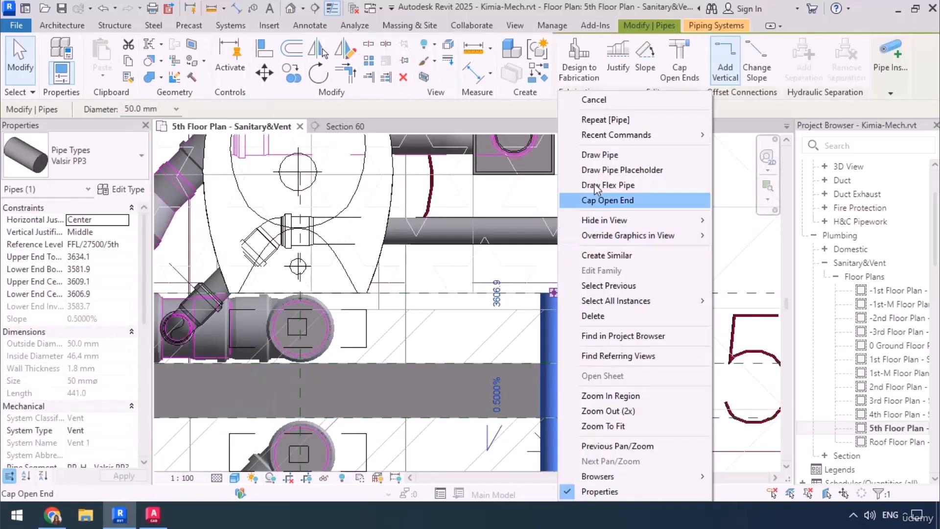
{"action": "left_click", "coordinate": [600, 154]}
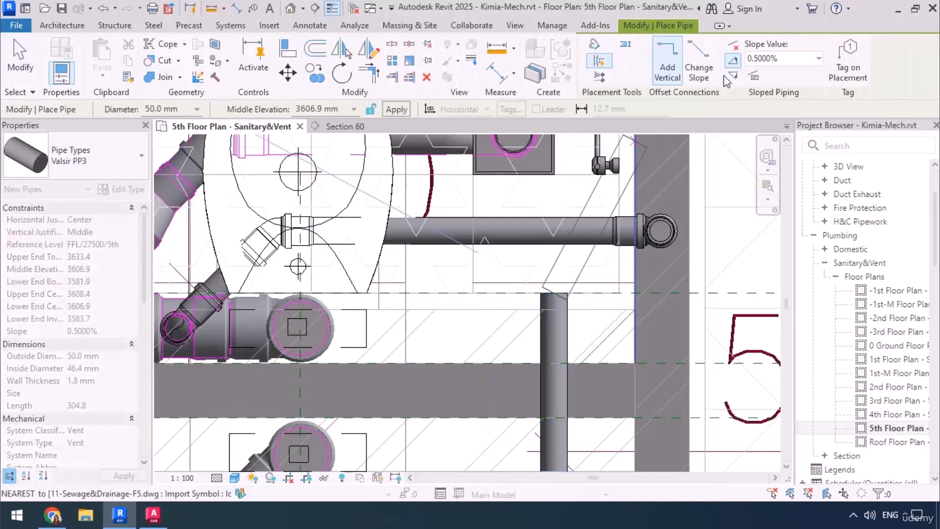
{"action": "left_click", "coordinate": [734, 77]}
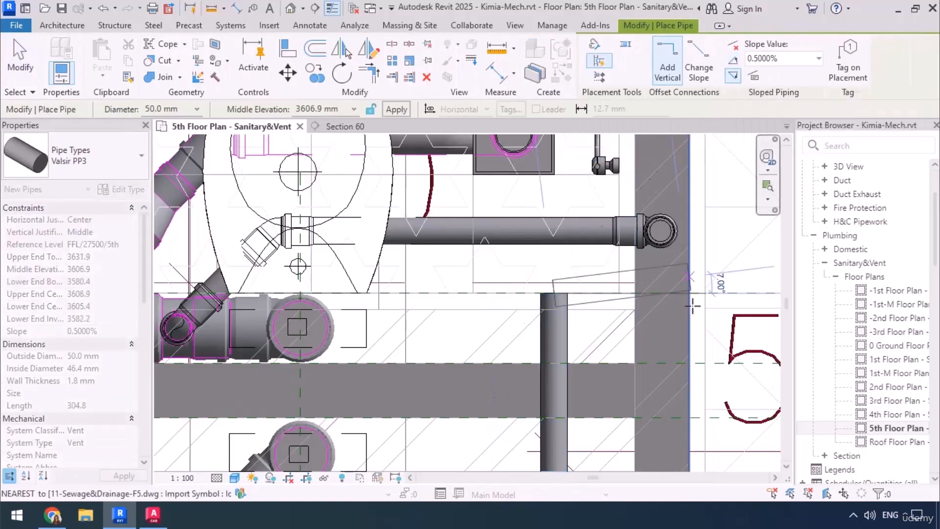
{"action": "left_click", "coordinate": [716, 293]}
Align the new overhead vent branch with the centreline of the upper toilet's horizontal vent pipe
{"action": "left_click", "coordinate": [628, 280]}
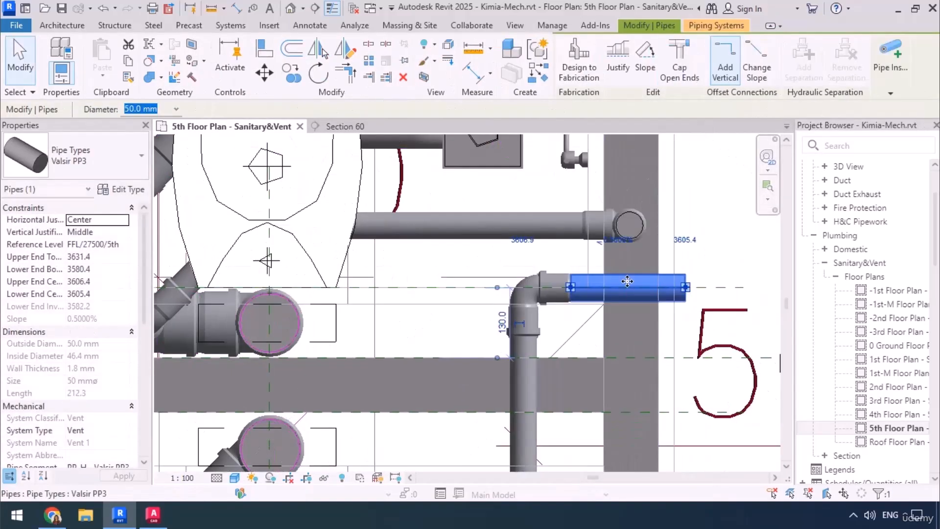
{"action": "key", "text": "a"}
{"action": "key", "text": "l"}
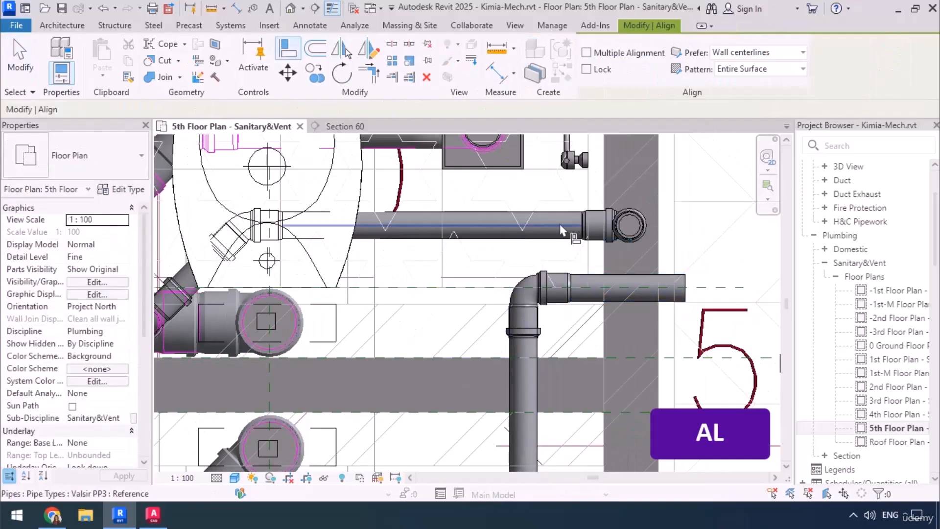
{"action": "left_click", "coordinate": [560, 225]}
{"action": "left_click", "coordinate": [598, 285]}
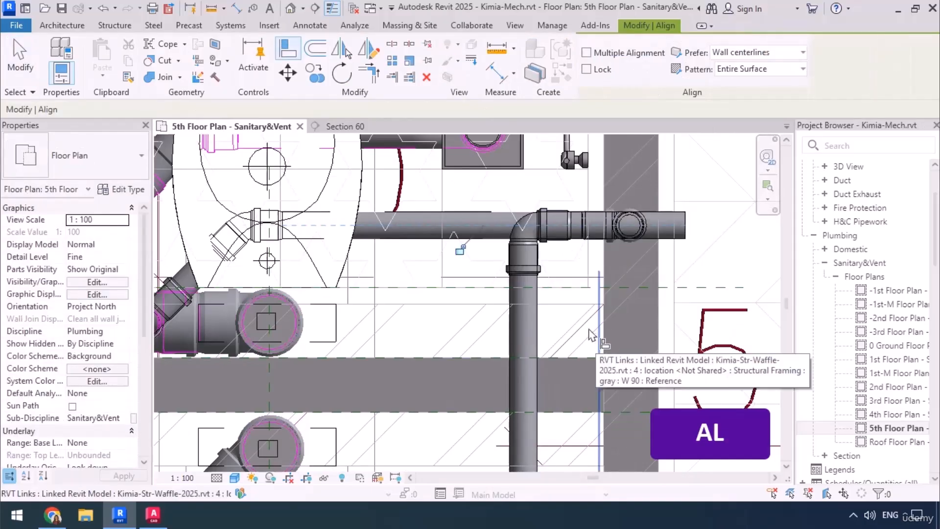
{"action": "key", "text": "Escape"}
{"action": "key", "text": "Escape"}
Move the Section 60 line to just below the upper toilet's vent pipe and go to its section view
{"action": "scroll", "coordinate": [524, 239], "scroll_direction": "down", "scroll_amount": 2}
{"action": "scroll", "coordinate": [526, 244], "scroll_direction": "down", "scroll_amount": 2}
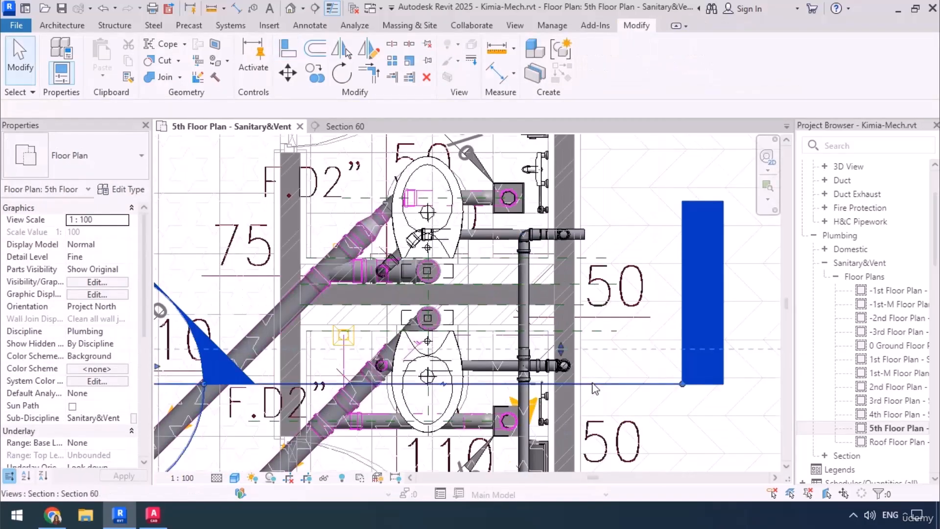
{"action": "left_click", "coordinate": [629, 269]}
{"action": "left_click_drag", "start_coordinate": [629, 270], "coordinate": [628, 136]}
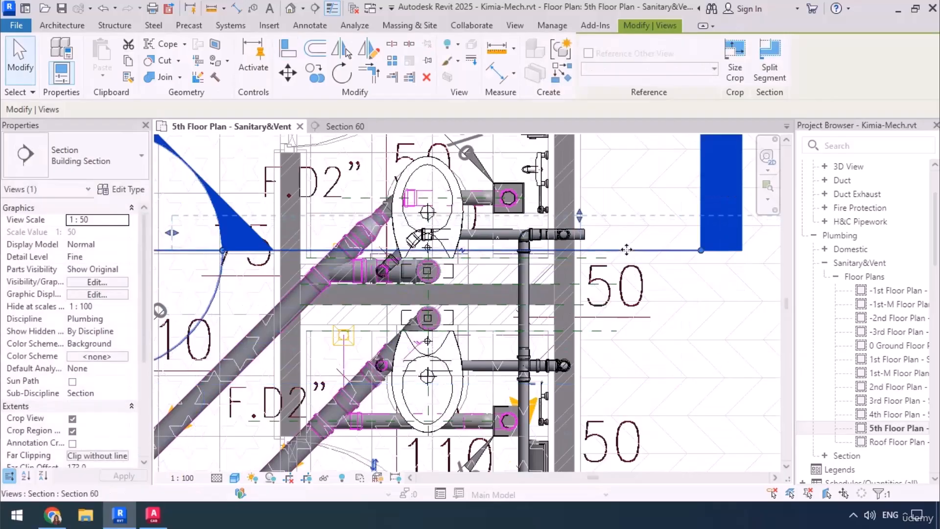
{"action": "right_click", "coordinate": [629, 136]}
{"action": "left_click", "coordinate": [657, 182]}
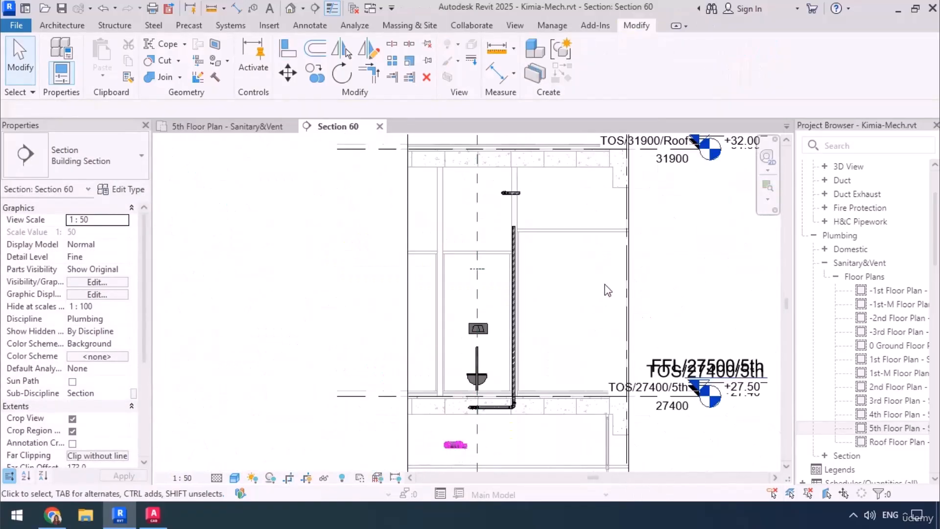
Trim the upper toilet's vent riser and the overhead branch to a corner in Section 60, and return to the 5th floor plan
{"action": "scroll", "coordinate": [538, 176], "scroll_direction": "up", "scroll_amount": 5}
{"action": "key", "text": "t"}
{"action": "key", "text": "r"}
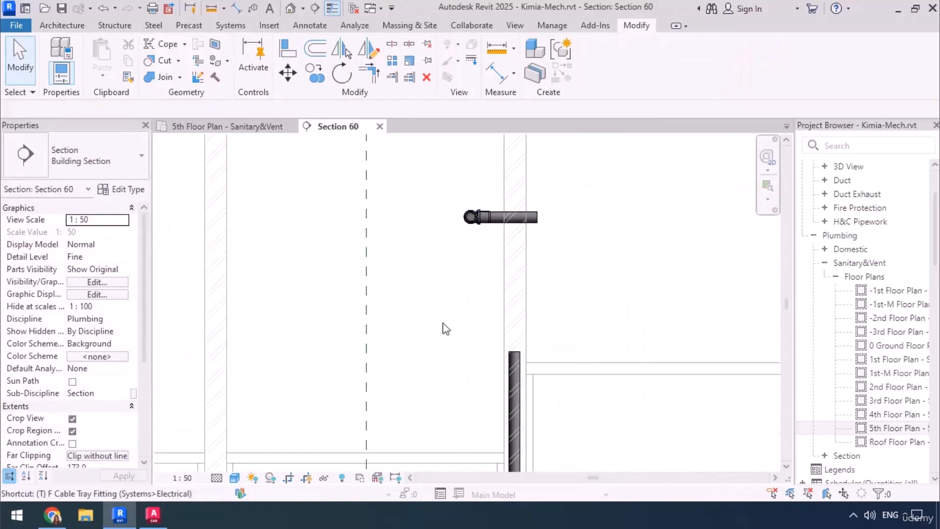
{"action": "left_click", "coordinate": [509, 222]}
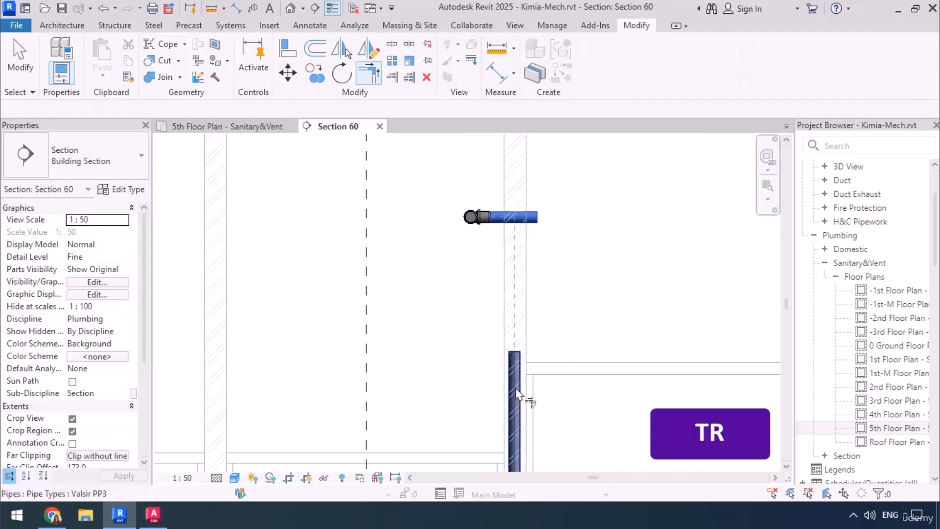
{"action": "left_click", "coordinate": [593, 268]}
{"action": "scroll", "coordinate": [602, 235], "scroll_direction": "down", "scroll_amount": 5}
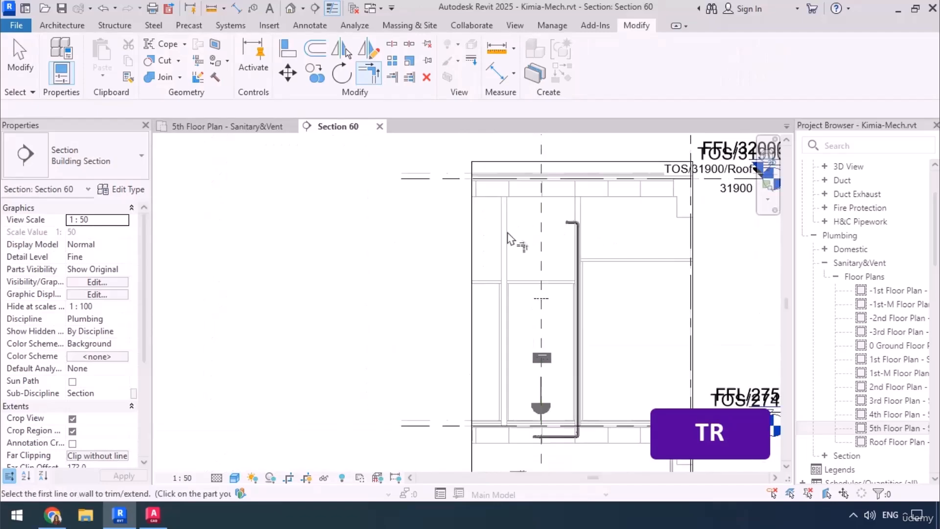
{"action": "key", "text": "Escape"}
{"action": "left_click", "coordinate": [219, 127]}
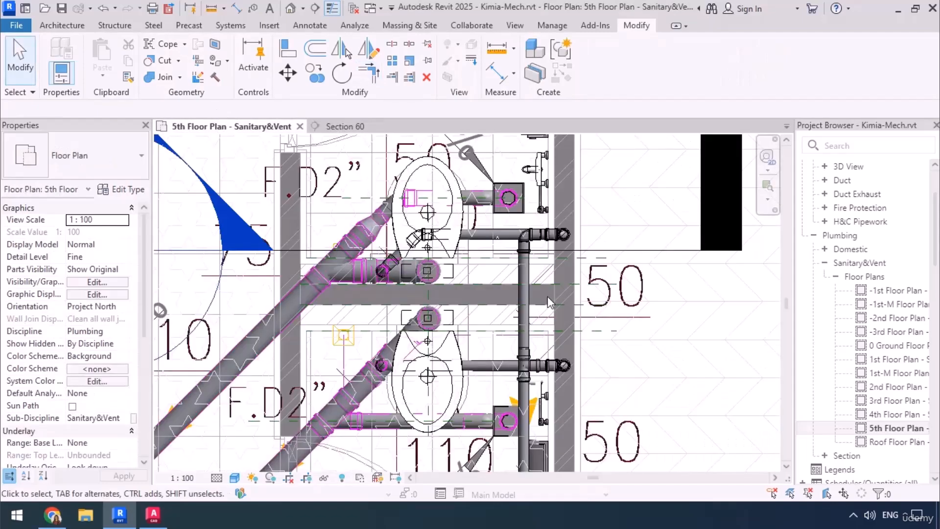
{"action": "scroll", "coordinate": [538, 302], "scroll_direction": "down", "scroll_amount": 3}
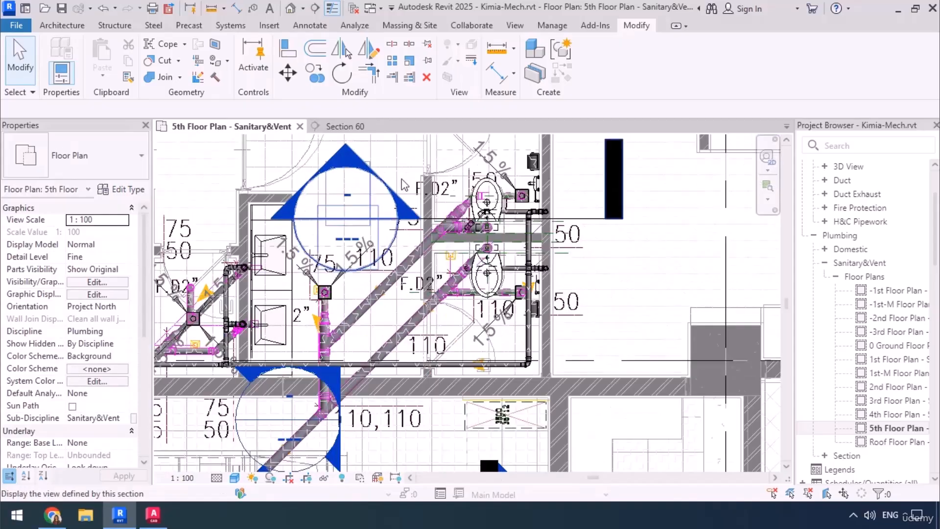
Isolate the right-hand toilets' drainage and vent piping in a 3D selection box
{"action": "left_click_drag", "start_coordinate": [404, 162], "coordinate": [620, 414]}
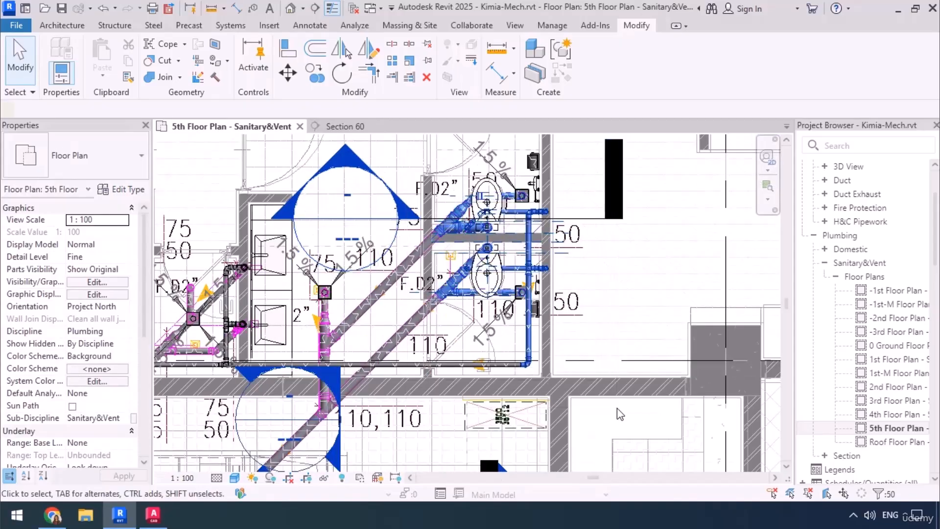
{"action": "key", "text": "b"}
{"action": "key", "text": "x"}
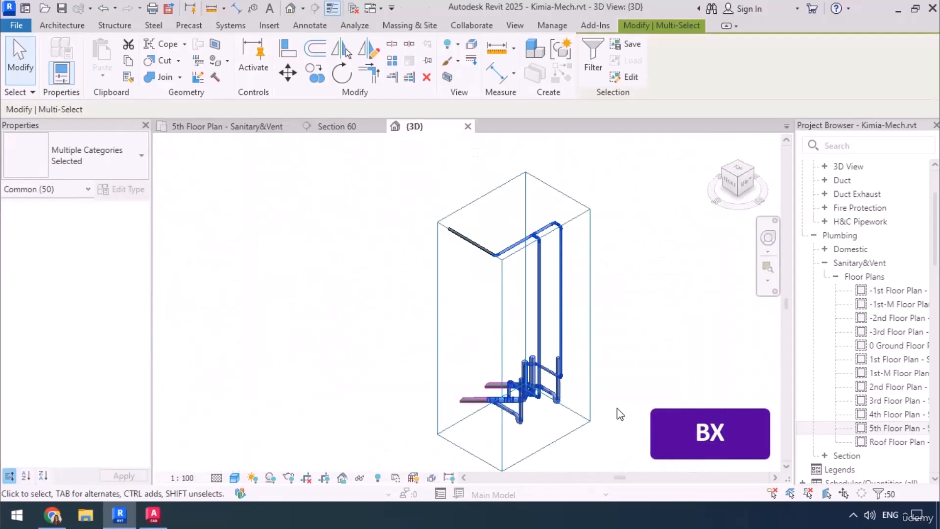
{"action": "left_click", "coordinate": [618, 408]}
Examine the right-hand toilets' vent risers and overhead branches in 3D from several angles
{"action": "middle_click_drag", "start_coordinate": [526, 444], "coordinate": [627, 448], "text": "shift"}
{"action": "scroll", "coordinate": [498, 456], "scroll_direction": "up", "scroll_amount": 5}
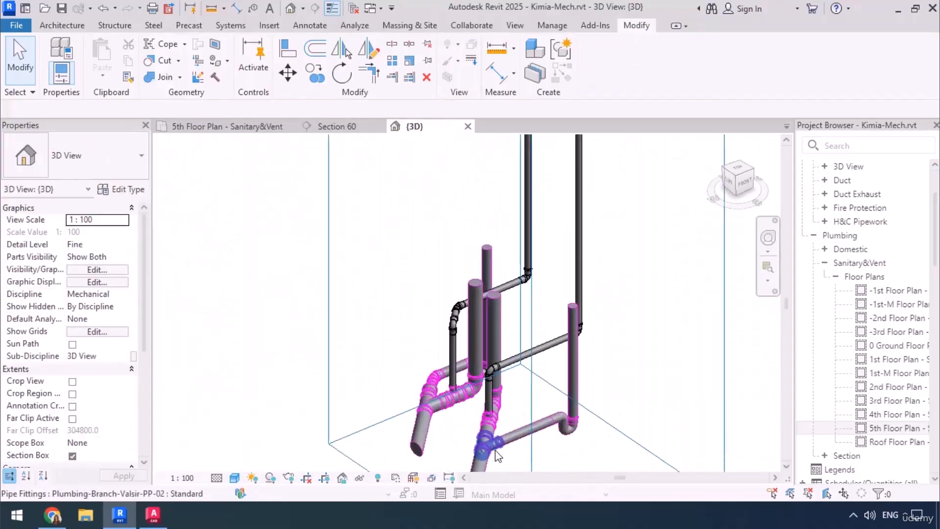
{"action": "scroll", "coordinate": [598, 336], "scroll_direction": "down", "scroll_amount": 4}
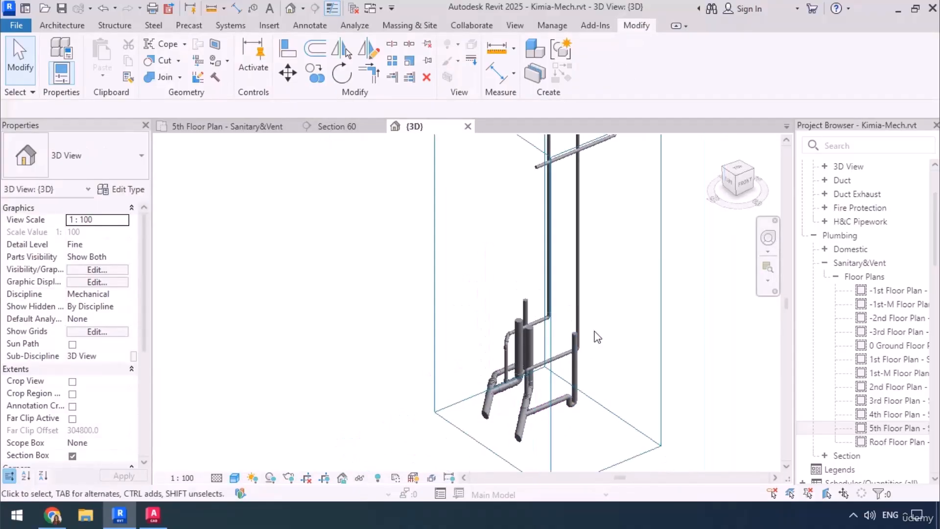
{"action": "middle_click_drag", "start_coordinate": [598, 336], "coordinate": [615, 387]}
{"action": "middle_click_drag", "start_coordinate": [552, 333], "coordinate": [530, 265]}
{"action": "scroll", "coordinate": [492, 423], "scroll_direction": "up", "scroll_amount": 3}
{"action": "scroll", "coordinate": [549, 333], "scroll_direction": "down", "scroll_amount": 4}
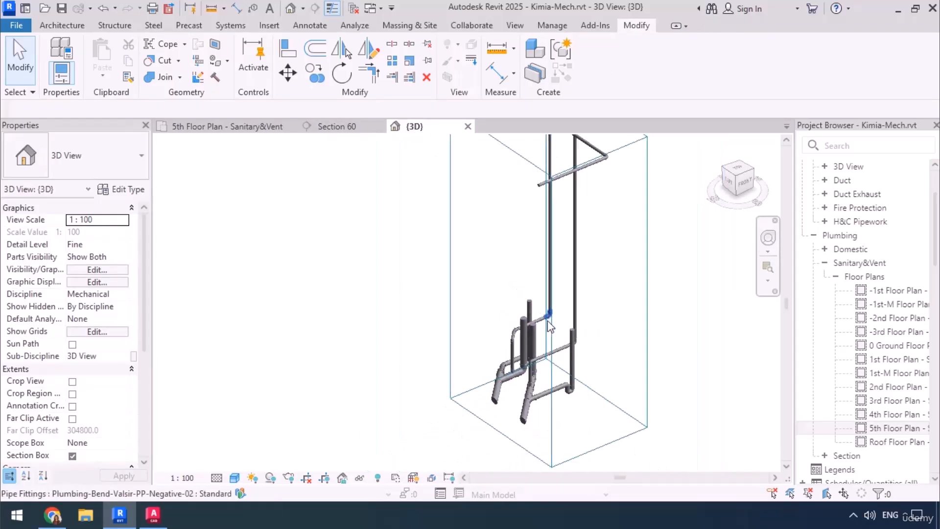
{"action": "middle_click_drag", "start_coordinate": [559, 347], "coordinate": [554, 471]}
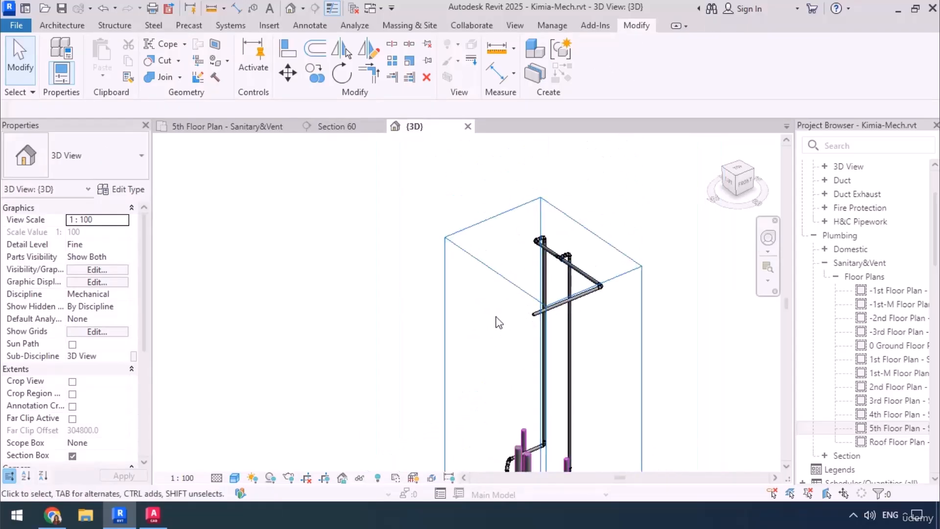
{"action": "scroll", "coordinate": [399, 245], "scroll_direction": "down", "scroll_amount": 3}
{"action": "middle_click_drag", "start_coordinate": [539, 404], "coordinate": [472, 405], "text": "shift"}
{"action": "middle_click_drag", "start_coordinate": [413, 416], "coordinate": [474, 400], "text": "shift"}
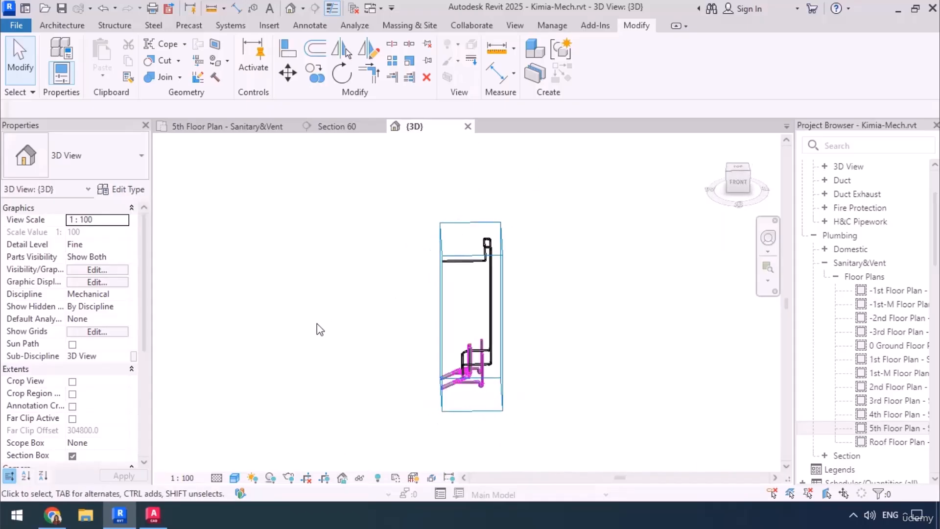
Show the linked kimia-Arch-2025-WO LF, Kimia-Str-Part1-2025, Kimia-Str-Part2-2025 and Kimia-Str-Waffle-2025 models in the 3D view
{"action": "key", "text": "v"}
{"action": "key", "text": "v"}
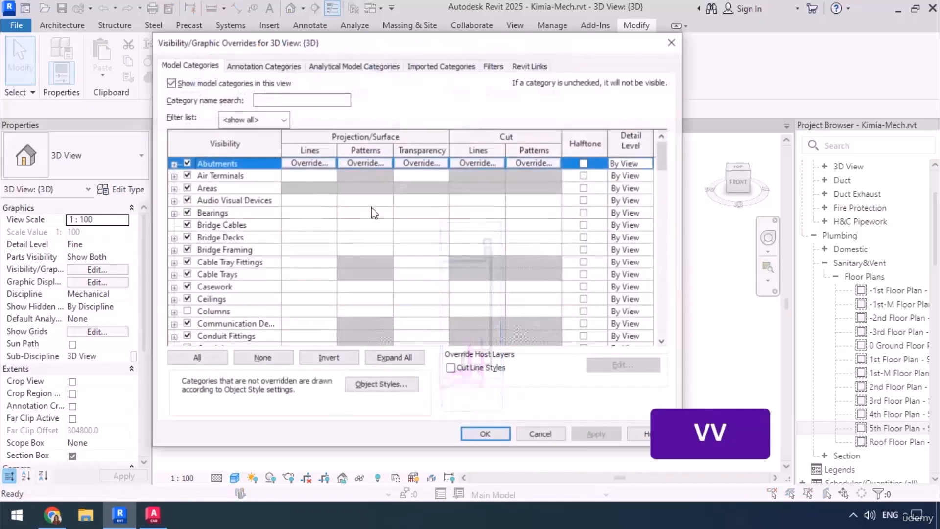
{"action": "left_click", "coordinate": [534, 66]}
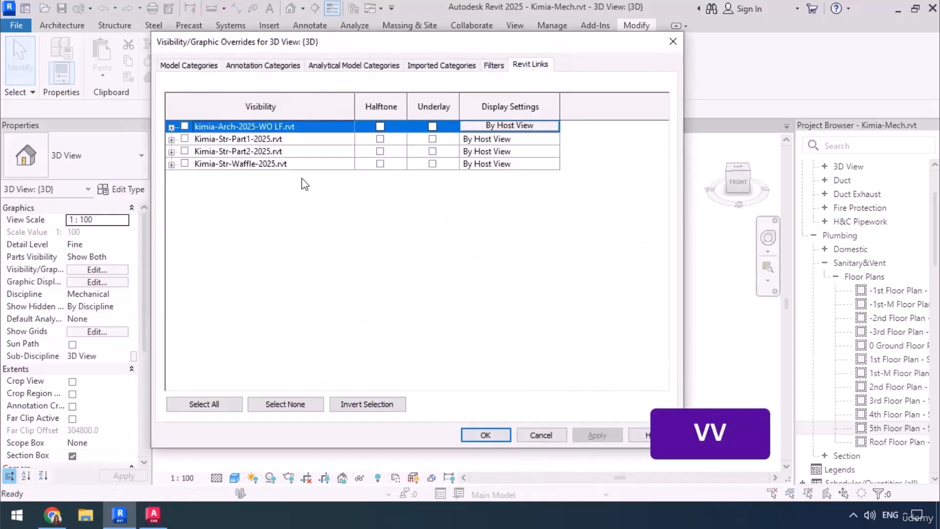
{"action": "left_click", "coordinate": [185, 139]}
{"action": "left_click", "coordinate": [185, 151]}
{"action": "left_click", "coordinate": [185, 164]}
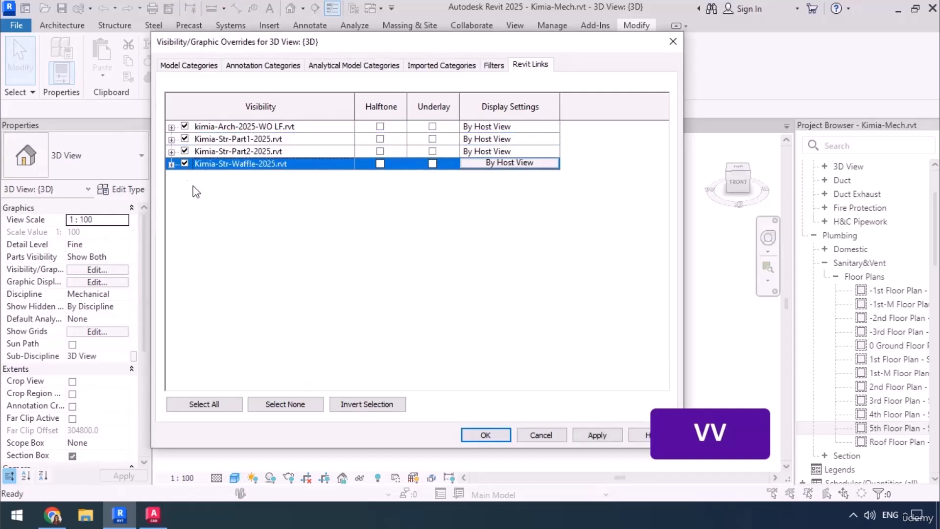
{"action": "left_click", "coordinate": [486, 435]}
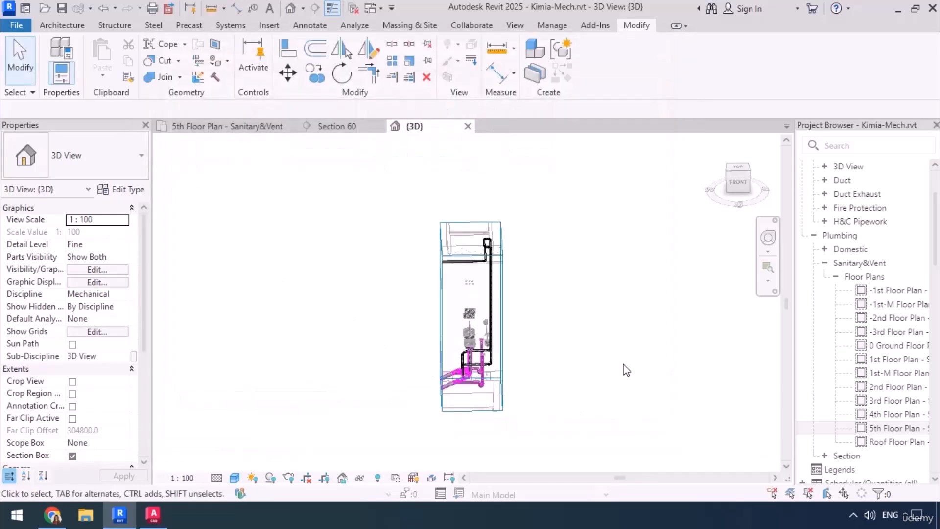
Set the 3D view's discipline to Coordination and inspect the piping against the walls, ceiling and slabs
{"action": "middle_click_drag", "start_coordinate": [600, 398], "coordinate": [483, 431], "text": "shift"}
{"action": "left_click", "coordinate": [124, 294]}
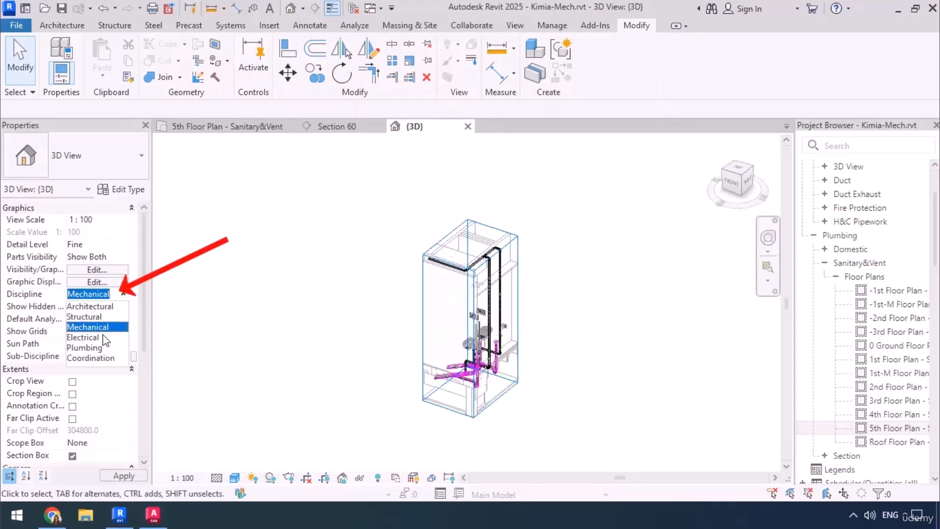
{"action": "left_click", "coordinate": [93, 358]}
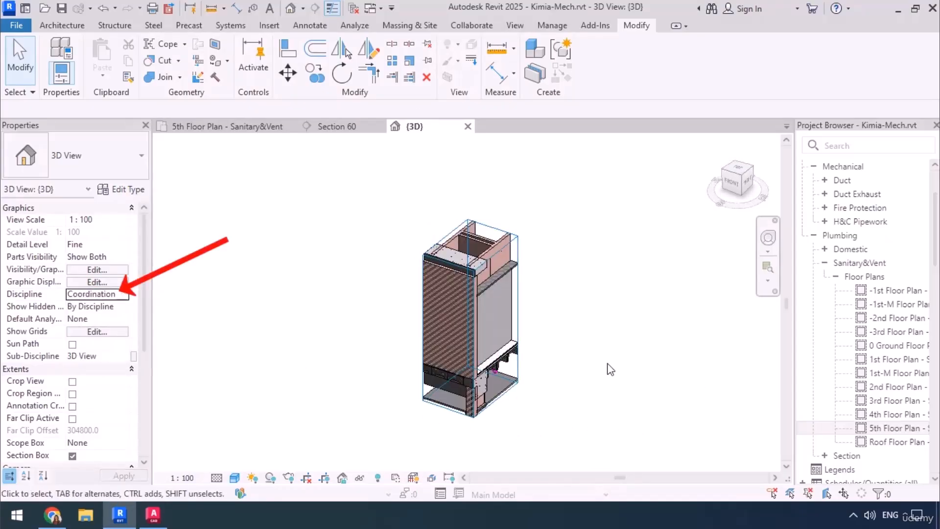
{"action": "middle_click_drag", "start_coordinate": [525, 380], "coordinate": [430, 405], "text": "shift"}
{"action": "scroll", "coordinate": [431, 406], "scroll_direction": "up", "scroll_amount": 8}
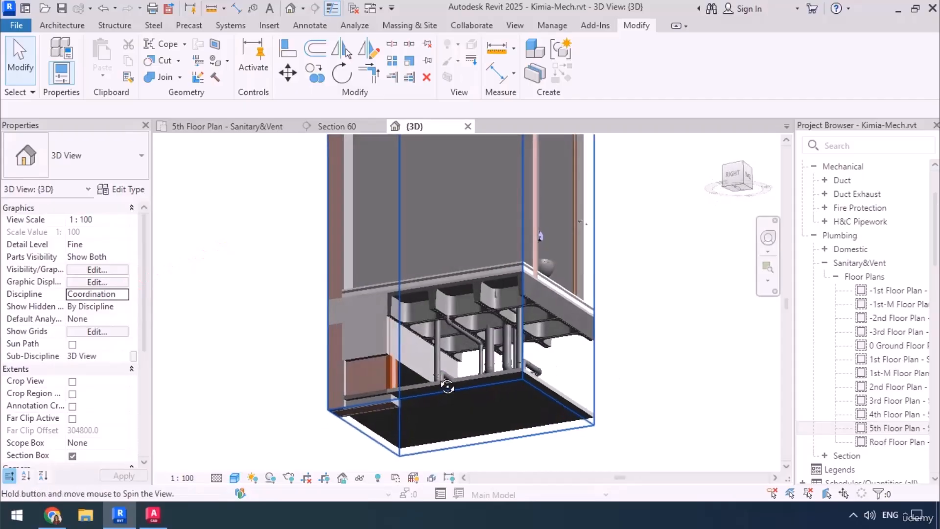
{"action": "middle_click_drag", "start_coordinate": [454, 352], "coordinate": [784, 353], "text": "shift"}
{"action": "middle_click_drag", "start_coordinate": [587, 285], "coordinate": [580, 265], "text": "shift"}
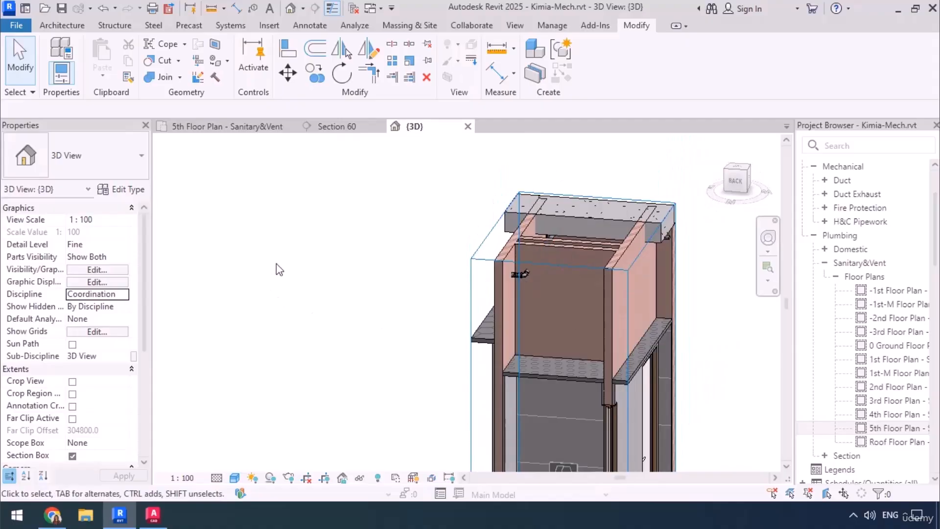
In the 5th floor plan, move the Section 26 line just beyond the right-hand toilets' overhead vent branch and go to its section view
{"action": "left_click", "coordinate": [210, 127]}
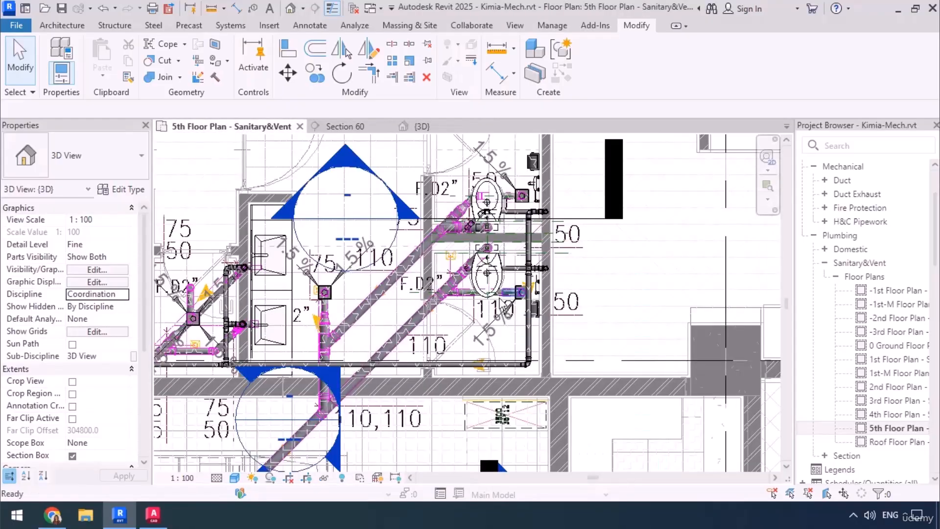
{"action": "middle_click_drag", "start_coordinate": [614, 346], "coordinate": [668, 336]}
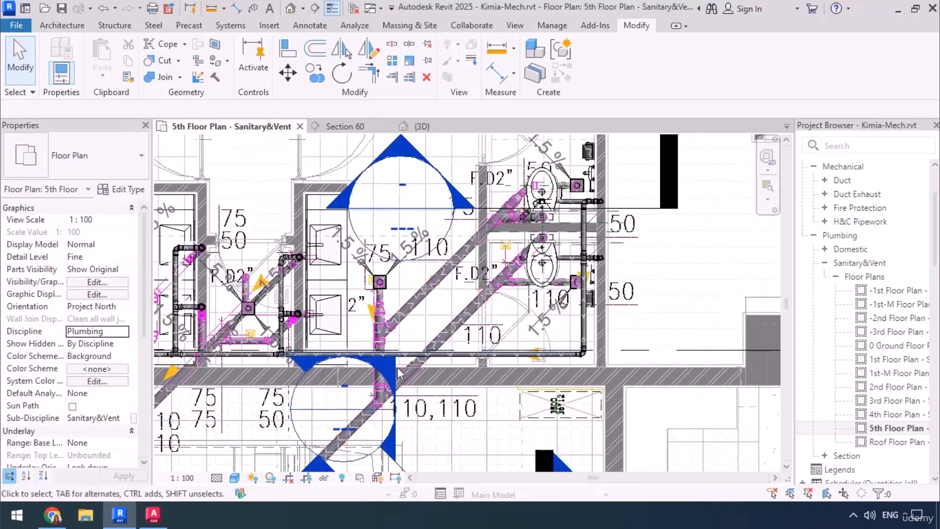
{"action": "middle_click_drag", "start_coordinate": [248, 341], "coordinate": [516, 315]}
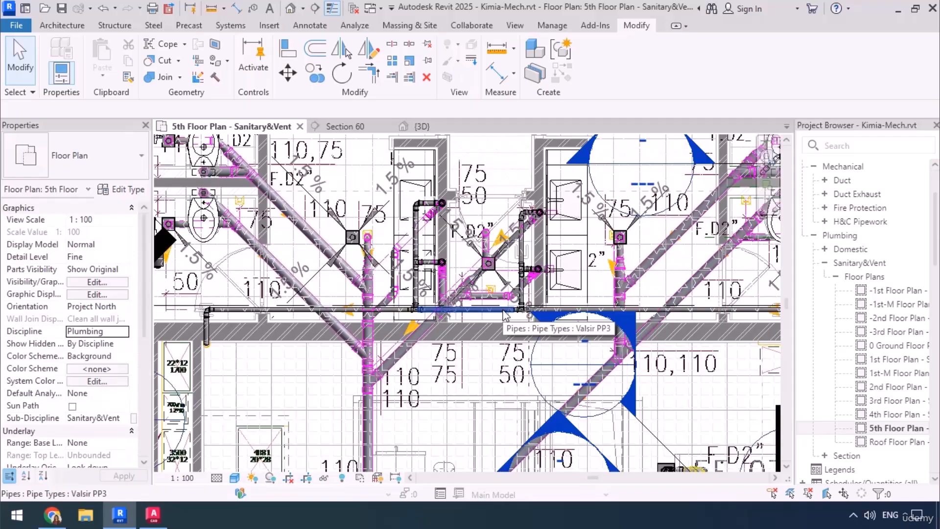
{"action": "scroll", "coordinate": [411, 338], "scroll_direction": "down", "scroll_amount": 1}
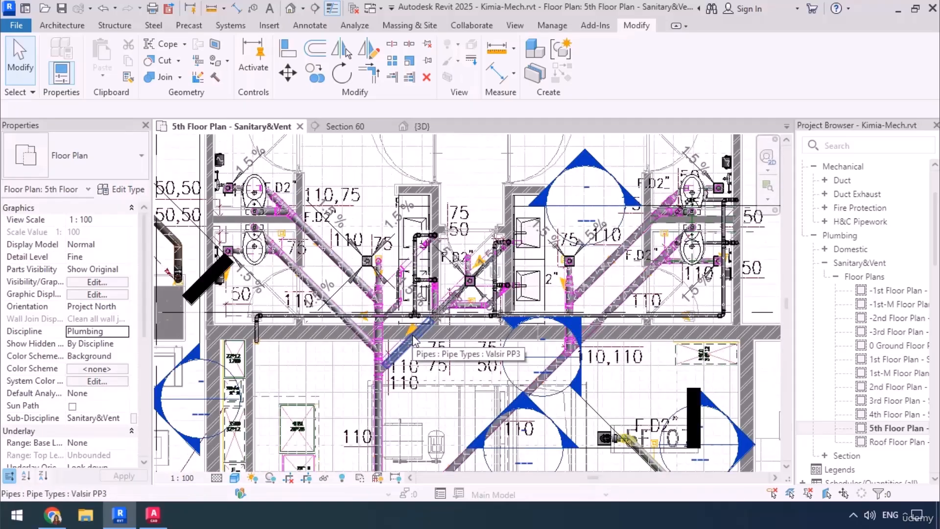
{"action": "left_click", "coordinate": [200, 255]}
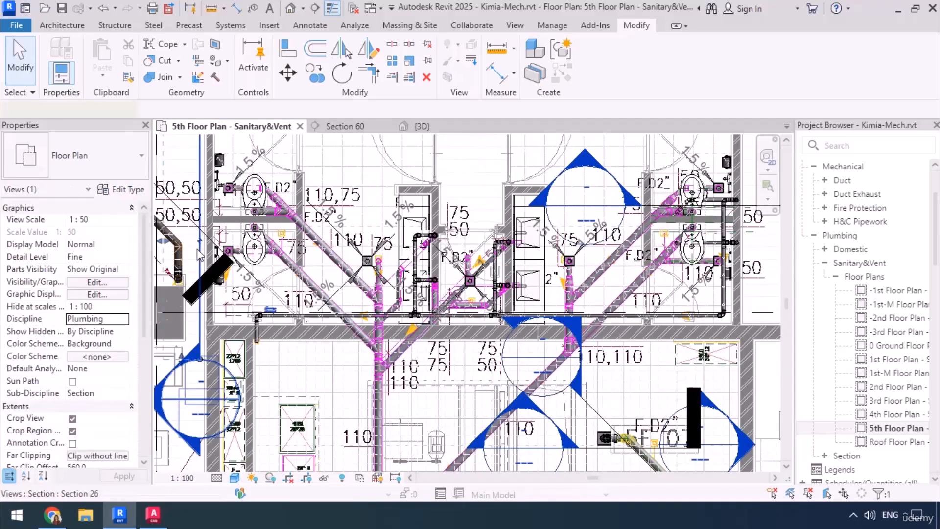
{"action": "left_click_drag", "start_coordinate": [315, 332], "coordinate": [730, 317]}
{"action": "right_click", "coordinate": [729, 317]}
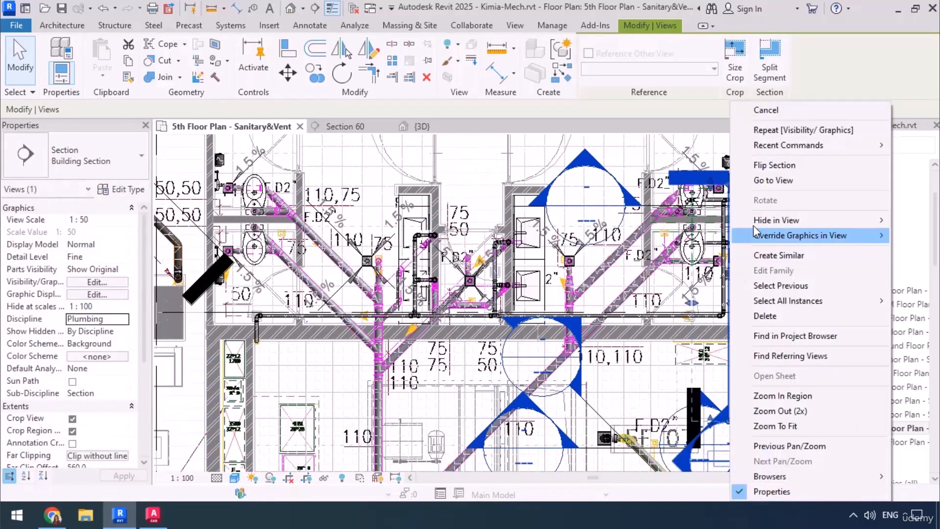
{"action": "left_click", "coordinate": [764, 181]}
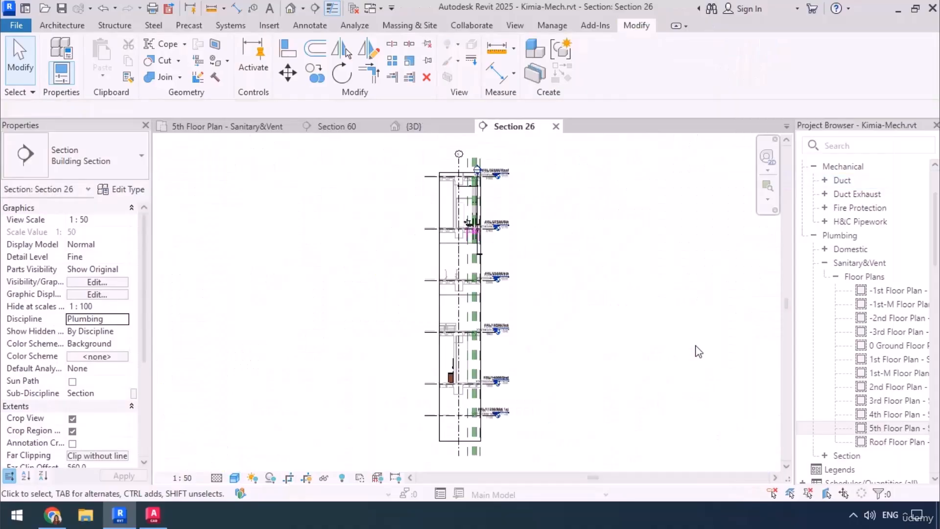
Check the overhead vent pipe's position relative to the concrete beam in Section 26, and return to the 5th floor plan
{"action": "scroll", "coordinate": [497, 195], "scroll_direction": "up", "scroll_amount": 8}
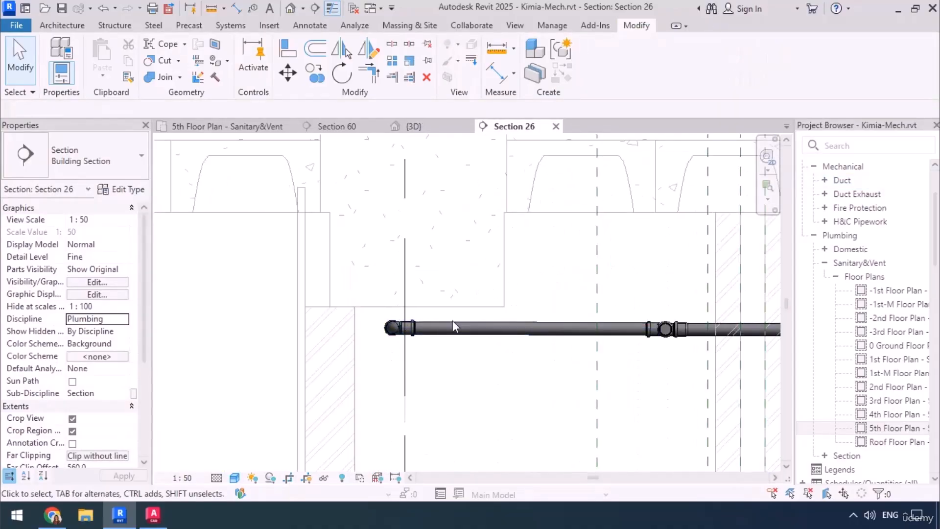
{"action": "scroll", "coordinate": [387, 272], "scroll_direction": "down", "scroll_amount": 4}
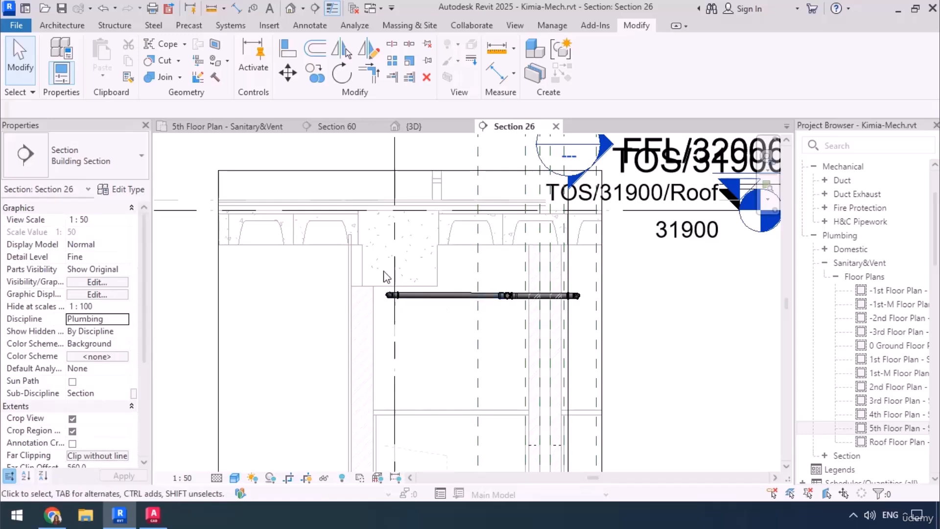
{"action": "left_click", "coordinate": [237, 126]}
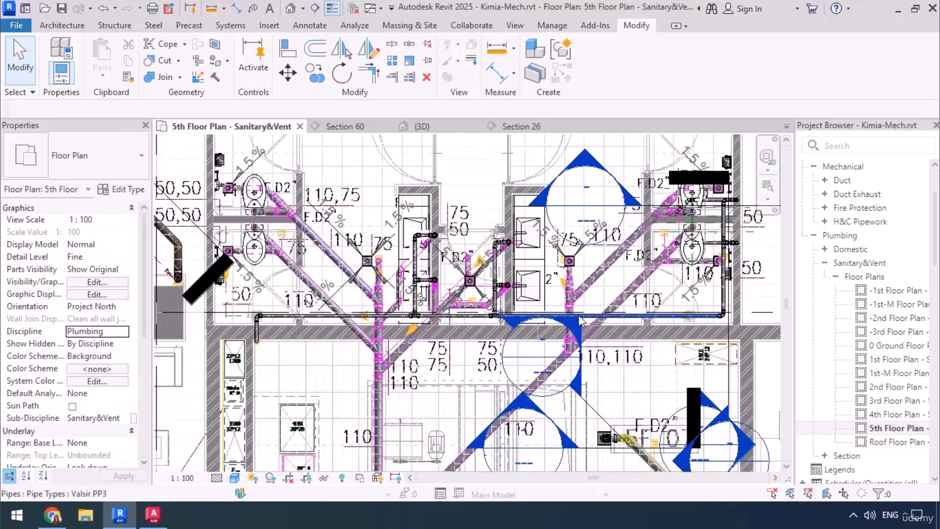
Examine the left-hand toilets and their drainage connections in the 5th floor plan
{"action": "middle_click_drag", "start_coordinate": [438, 389], "coordinate": [569, 435]}
{"action": "scroll", "coordinate": [366, 250], "scroll_direction": "up", "scroll_amount": 2}
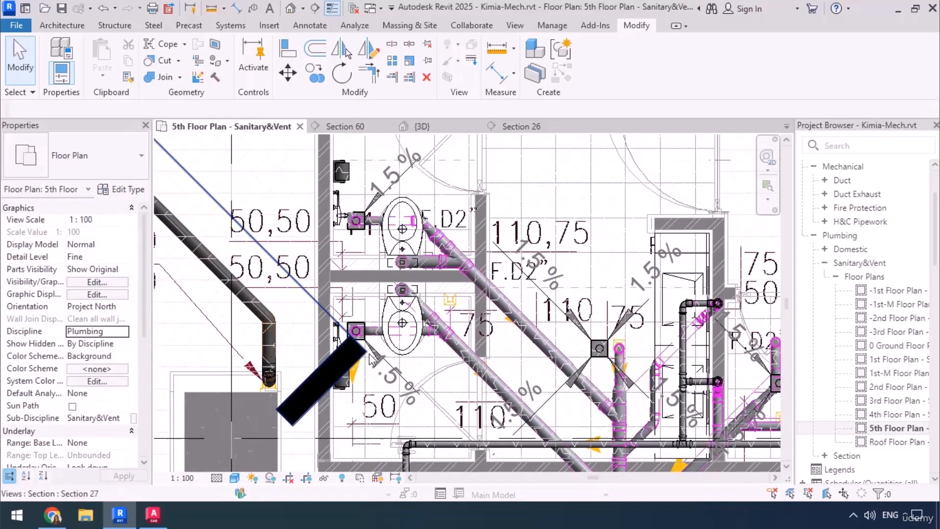
{"action": "scroll", "coordinate": [374, 360], "scroll_direction": "up", "scroll_amount": 3}
{"action": "middle_click_drag", "start_coordinate": [456, 370], "coordinate": [458, 398]}
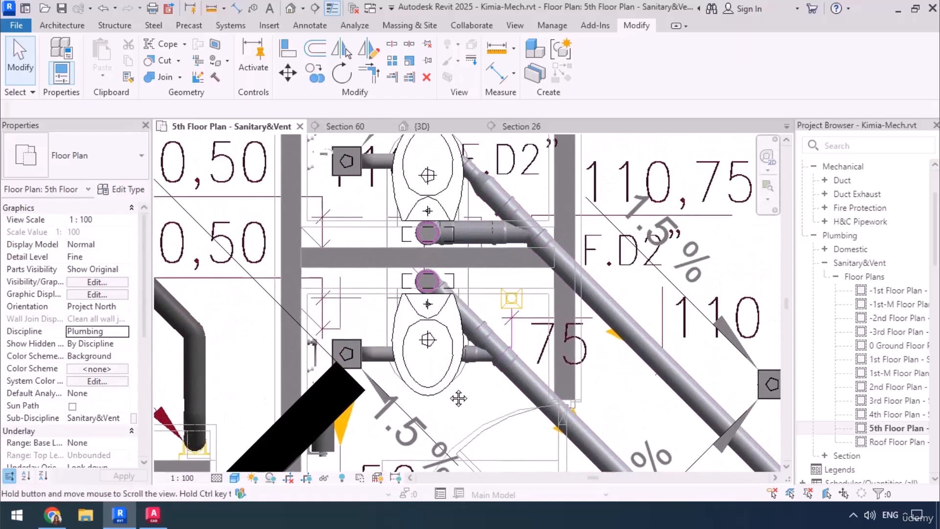
{"action": "scroll", "coordinate": [462, 313], "scroll_direction": "up", "scroll_amount": 2}
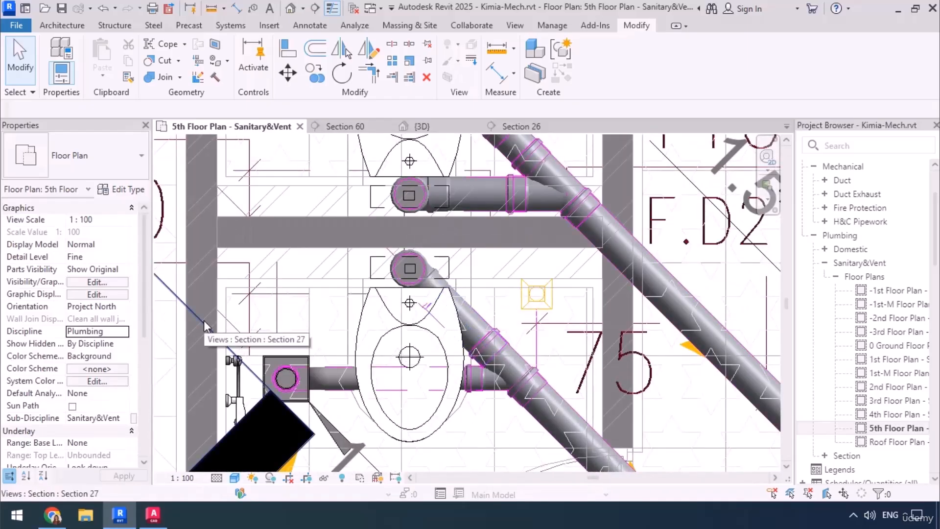
{"action": "scroll", "coordinate": [373, 365], "scroll_direction": "down", "scroll_amount": 1}
{"action": "middle_click_drag", "start_coordinate": [485, 324], "coordinate": [504, 367]}
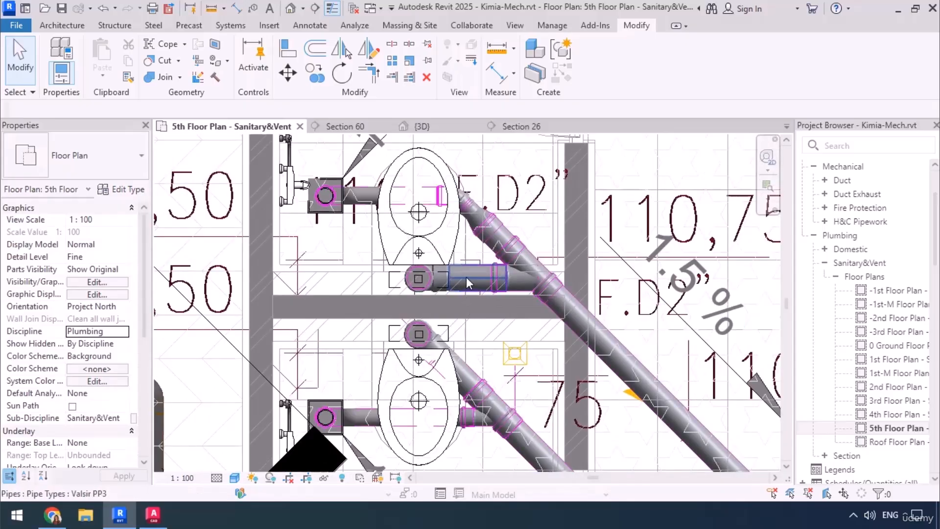
Switch to the AutoCAD sewage drawing, check the left-hand toilets' vent routing, and compare it with the same area of the Revit plan
{"action": "left_click", "coordinate": [150, 517]}
{"action": "middle_click_drag", "start_coordinate": [393, 319], "coordinate": [528, 309]}
{"action": "scroll", "coordinate": [530, 290], "scroll_direction": "down", "scroll_amount": 5}
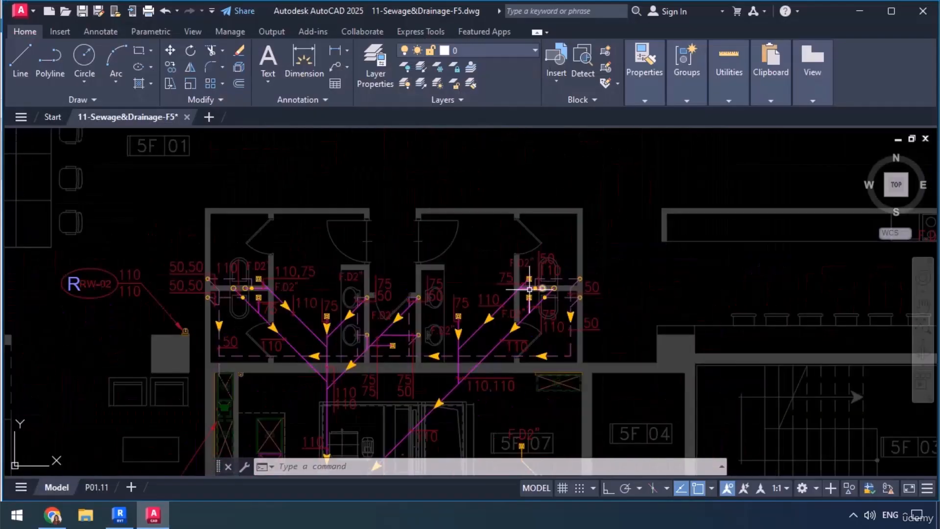
{"action": "middle_click_drag", "start_coordinate": [250, 307], "coordinate": [338, 315]}
{"action": "scroll", "coordinate": [318, 299], "scroll_direction": "up", "scroll_amount": 4}
{"action": "middle_click_drag", "start_coordinate": [482, 320], "coordinate": [470, 327]}
{"action": "scroll", "coordinate": [487, 295], "scroll_direction": "down", "scroll_amount": 3}
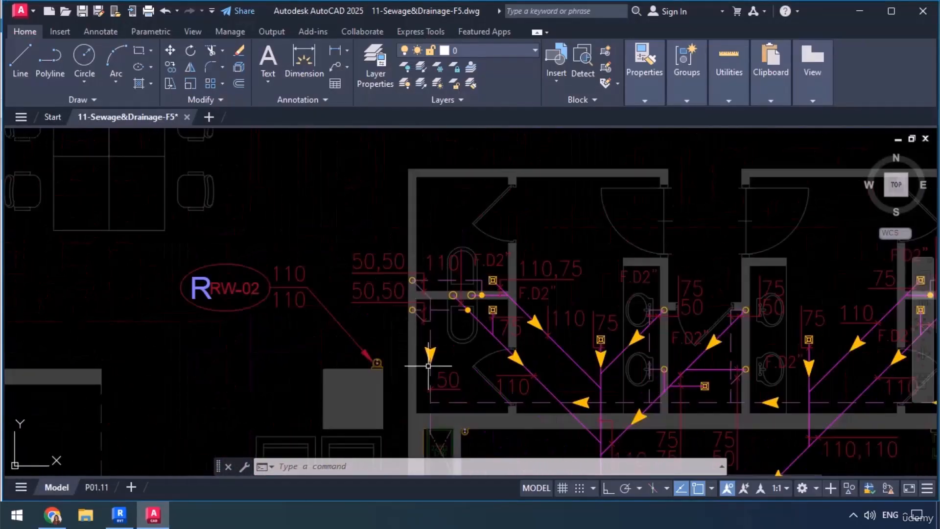
{"action": "scroll", "coordinate": [466, 361], "scroll_direction": "up", "scroll_amount": 3}
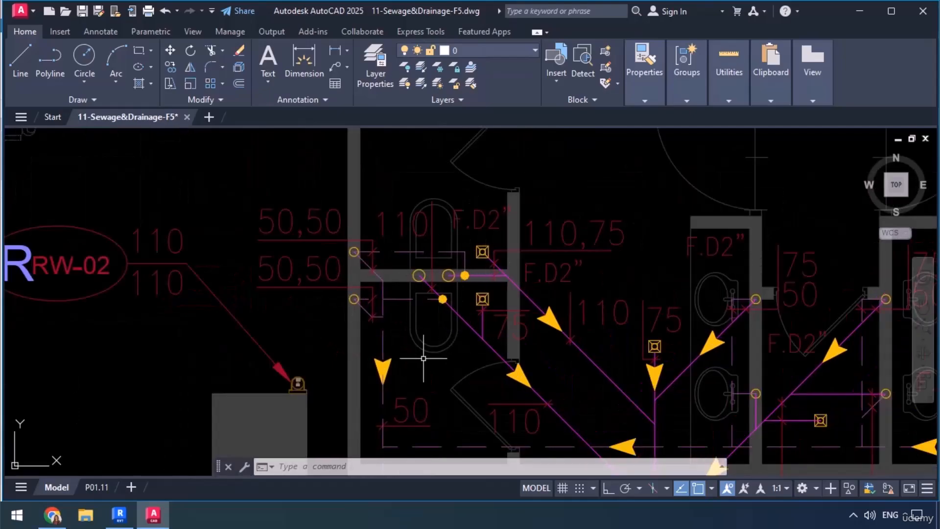
{"action": "middle_click_drag", "start_coordinate": [424, 359], "coordinate": [383, 325]}
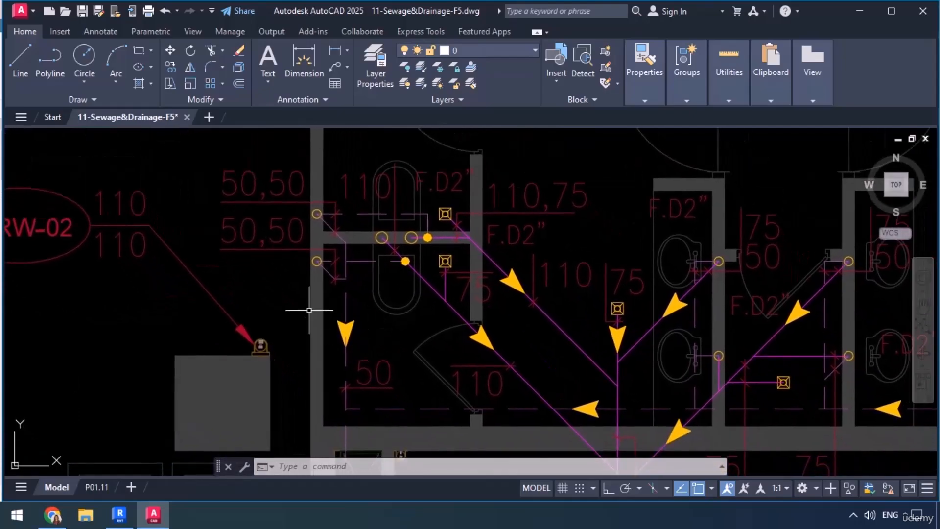
{"action": "scroll", "coordinate": [309, 310], "scroll_direction": "down", "scroll_amount": 2}
{"action": "left_click", "coordinate": [872, 8]}
{"action": "scroll", "coordinate": [386, 309], "scroll_direction": "down", "scroll_amount": 1}
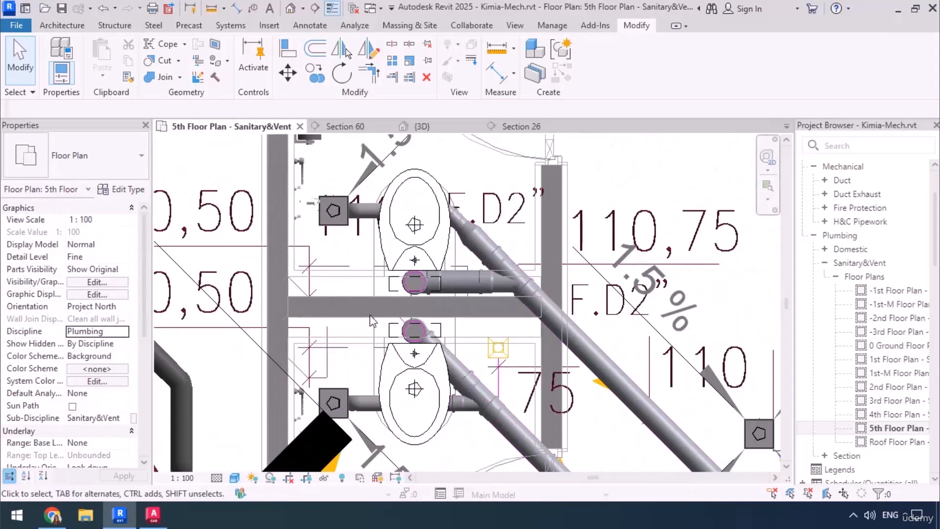
{"action": "middle_click_drag", "start_coordinate": [373, 321], "coordinate": [430, 327]}
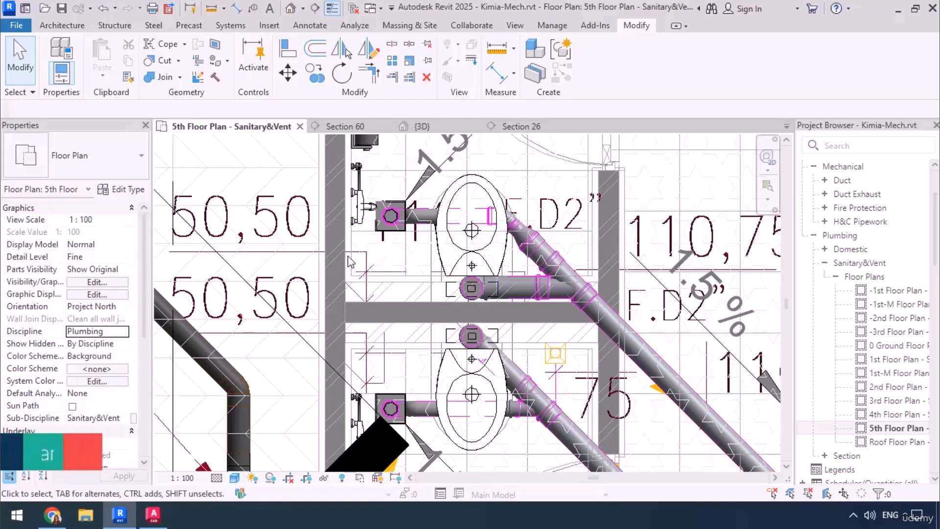
{"action": "middle_click_drag", "start_coordinate": [516, 395], "coordinate": [499, 317]}
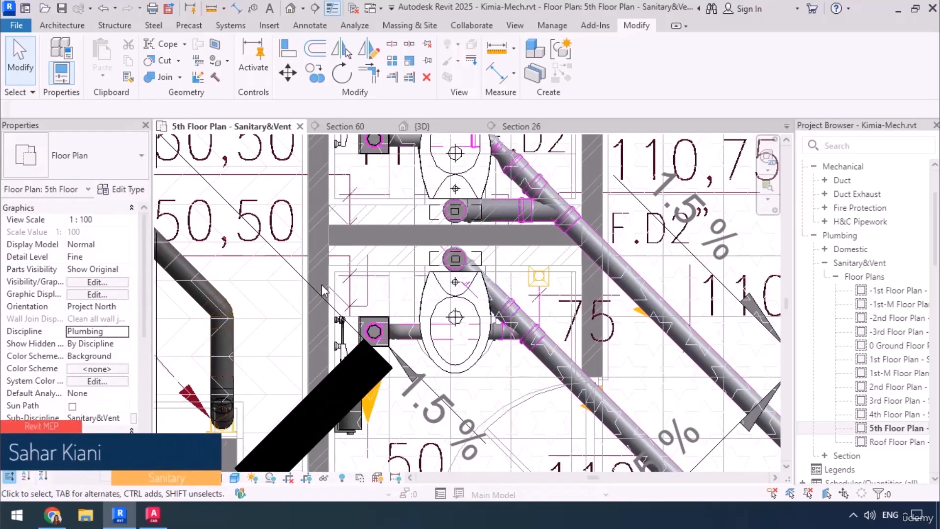
{"action": "scroll", "coordinate": [317, 210], "scroll_direction": "down", "scroll_amount": 3}
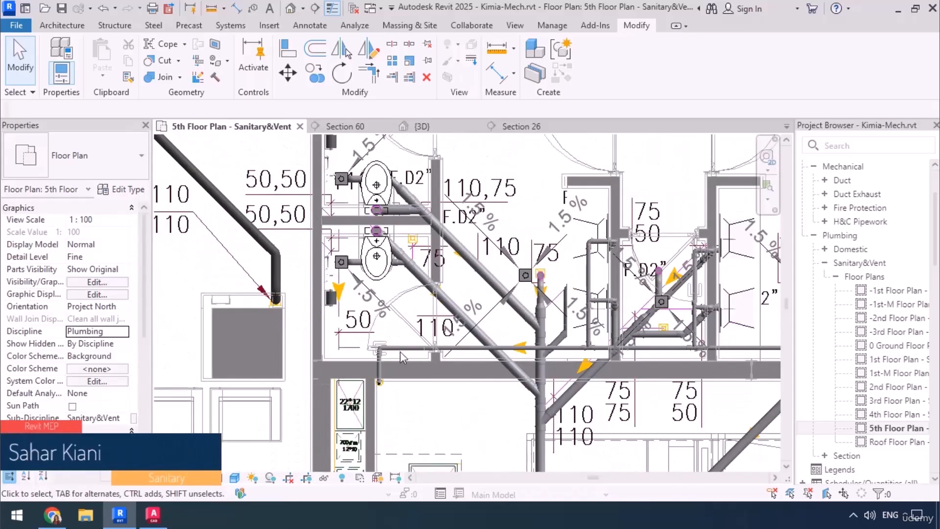